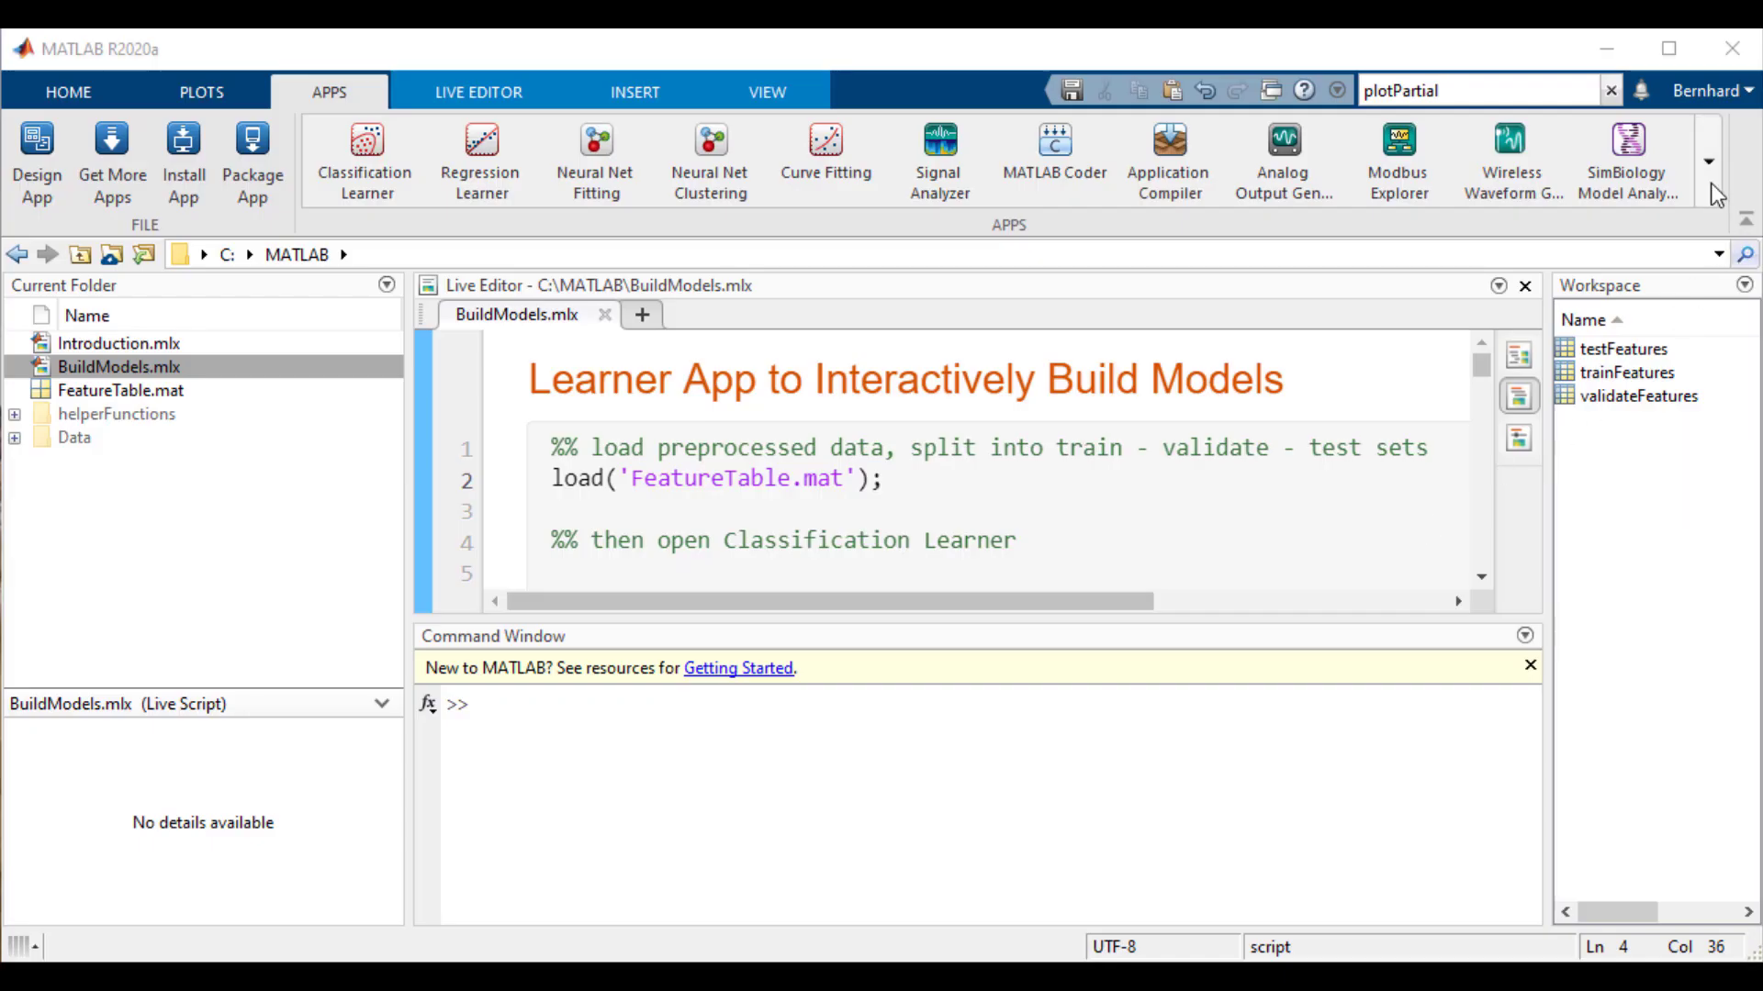
Run the classificationLearner command to launch the app with an empty session.
click(1712, 190)
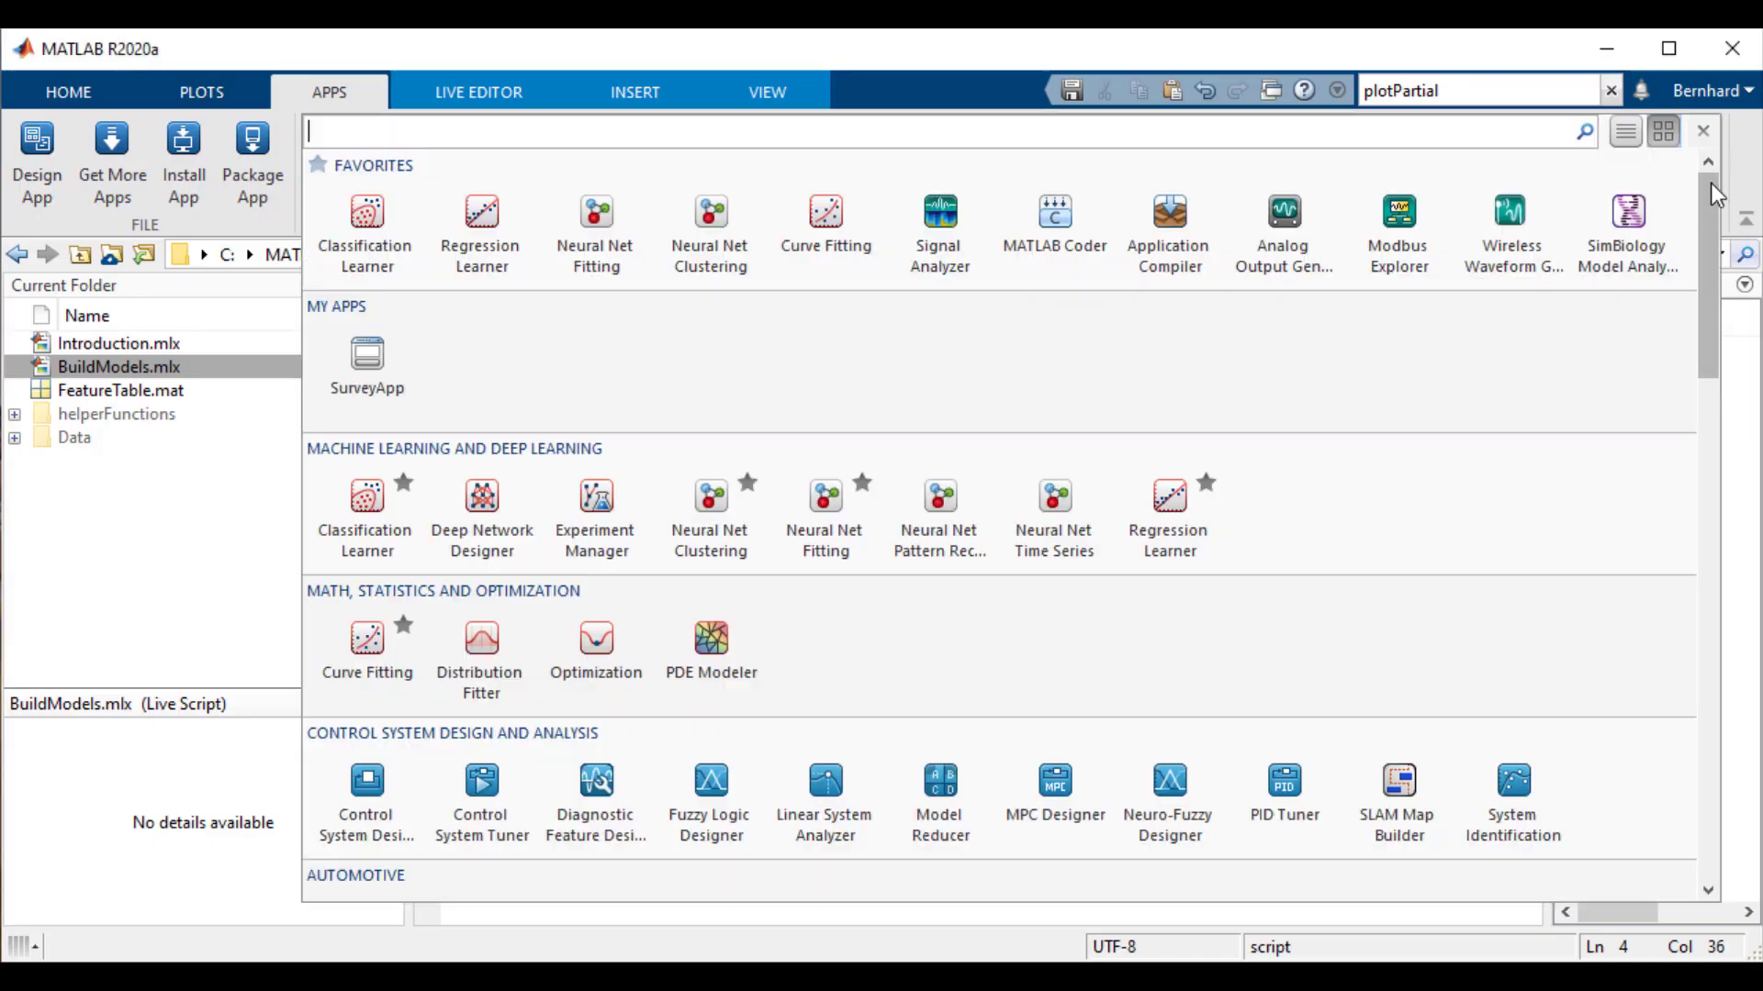
click(371, 211)
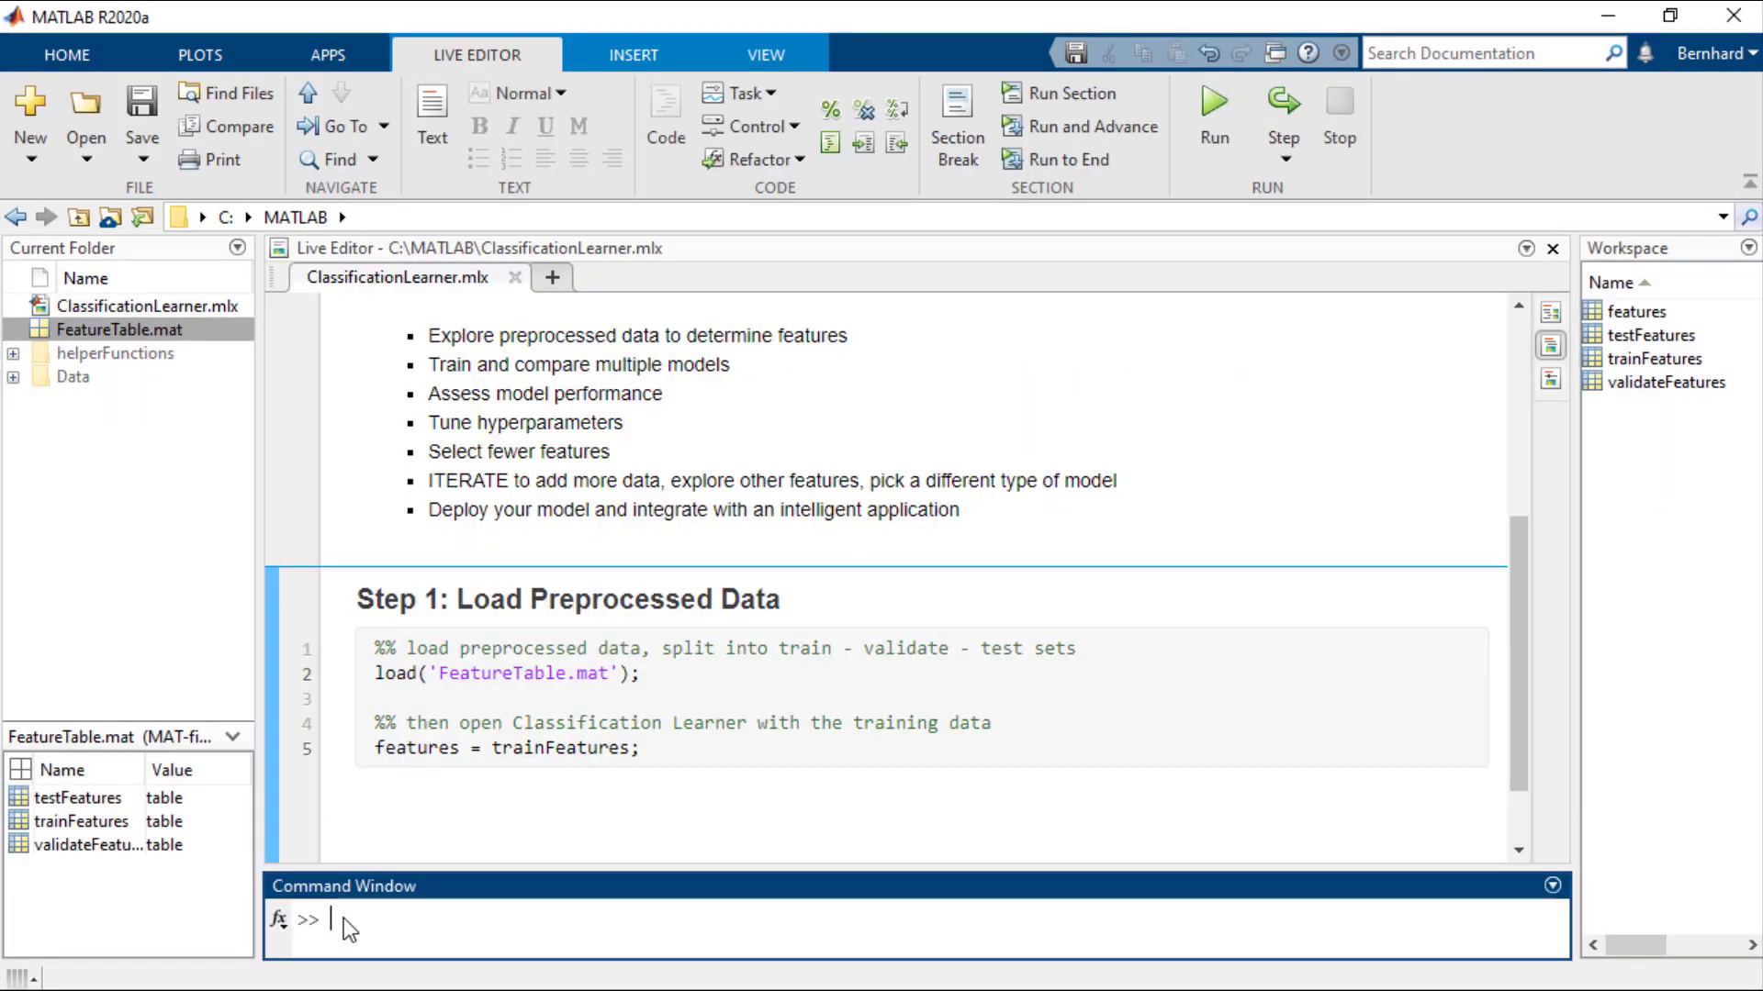
text(cl)
text(assificationLe)
key(Tab)
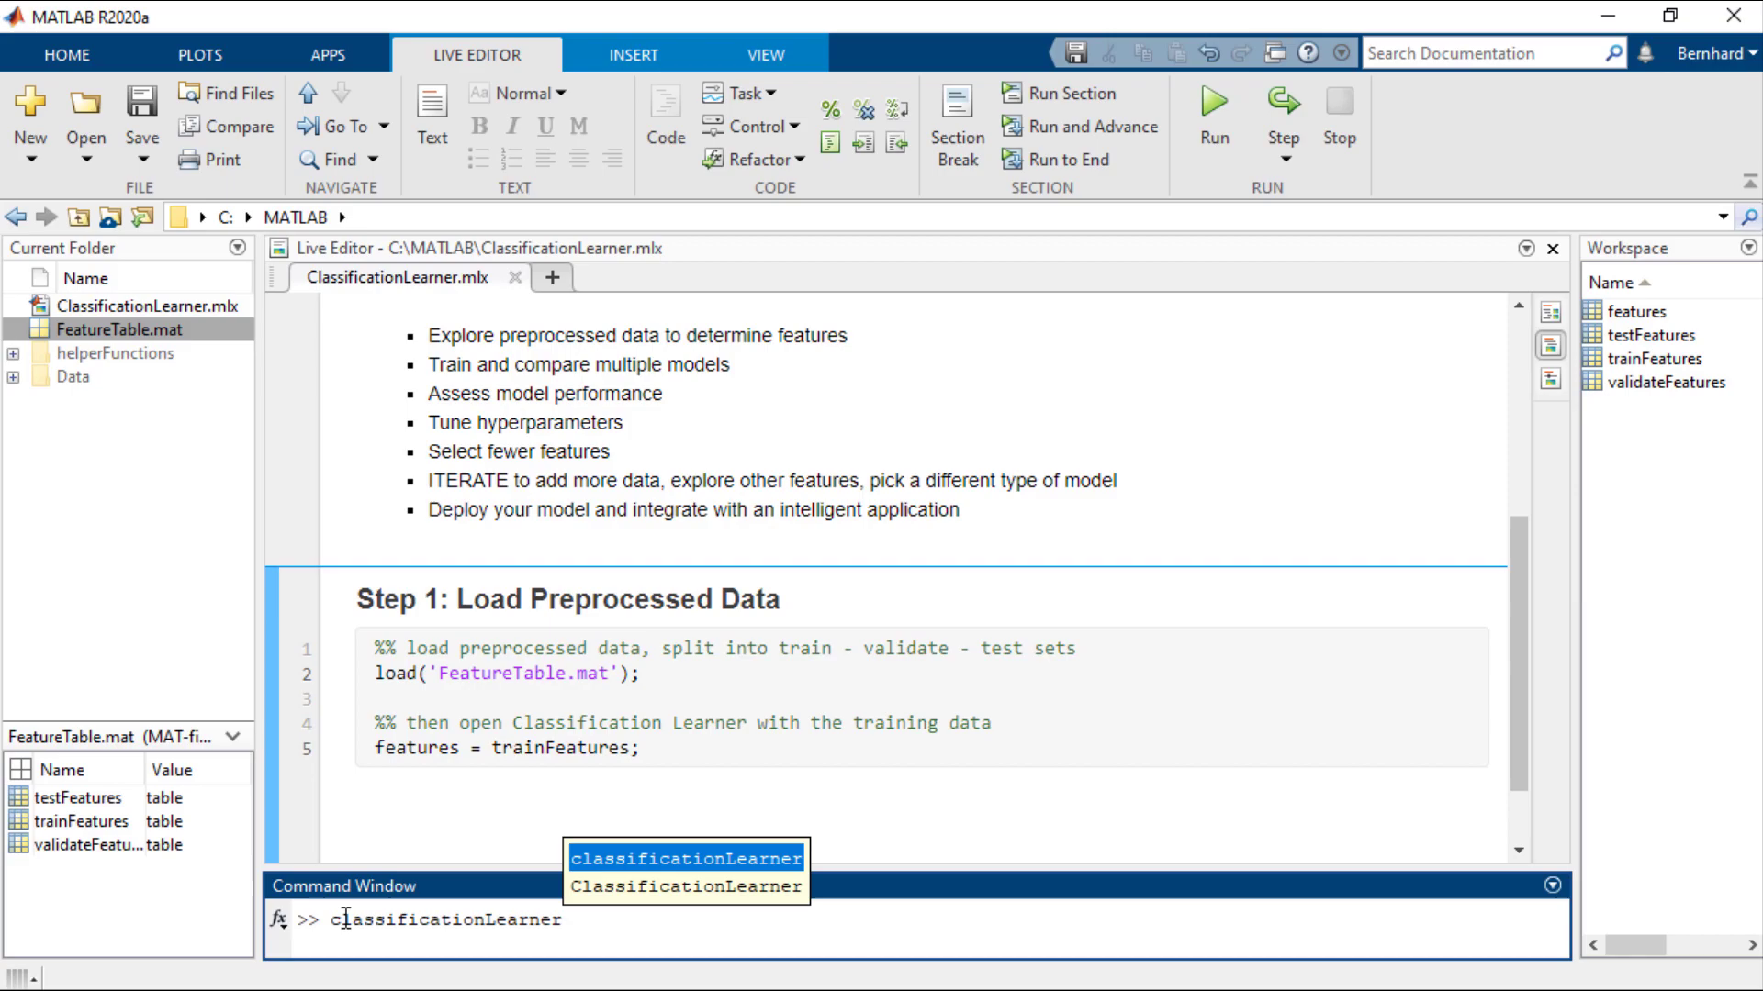
key(Return)
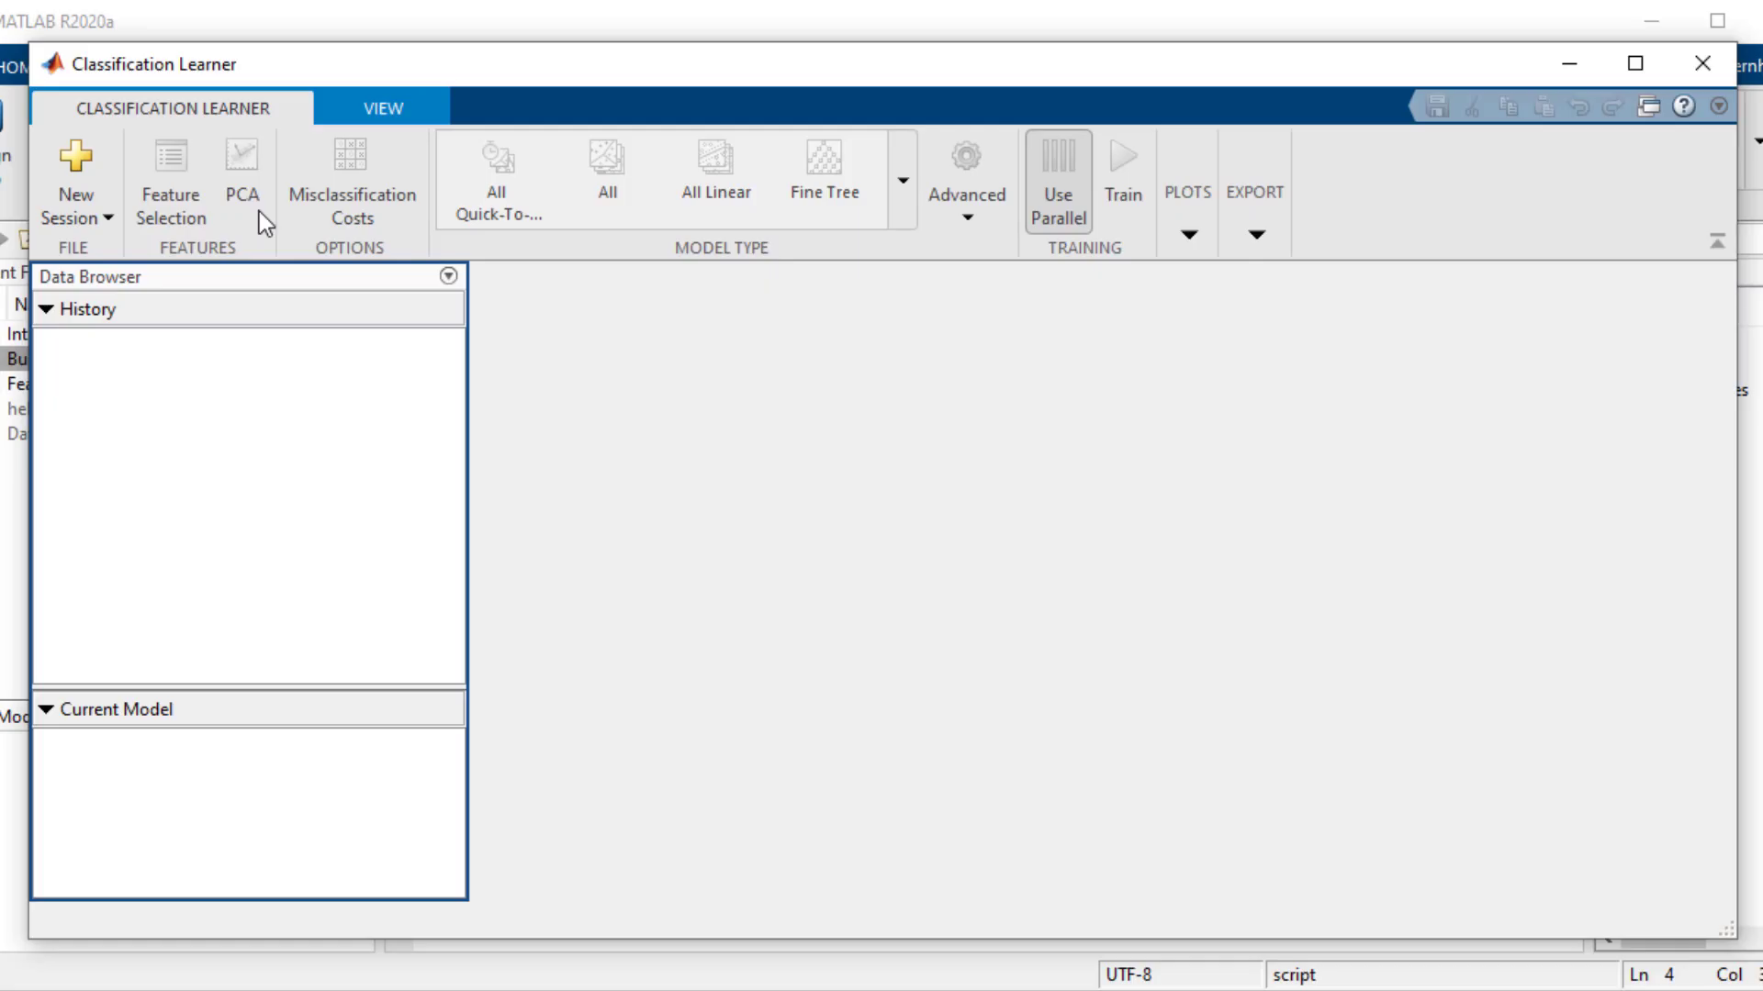
Start a session from workspace data trainFeatures predicting activity with 25% holdout validation.
click(101, 213)
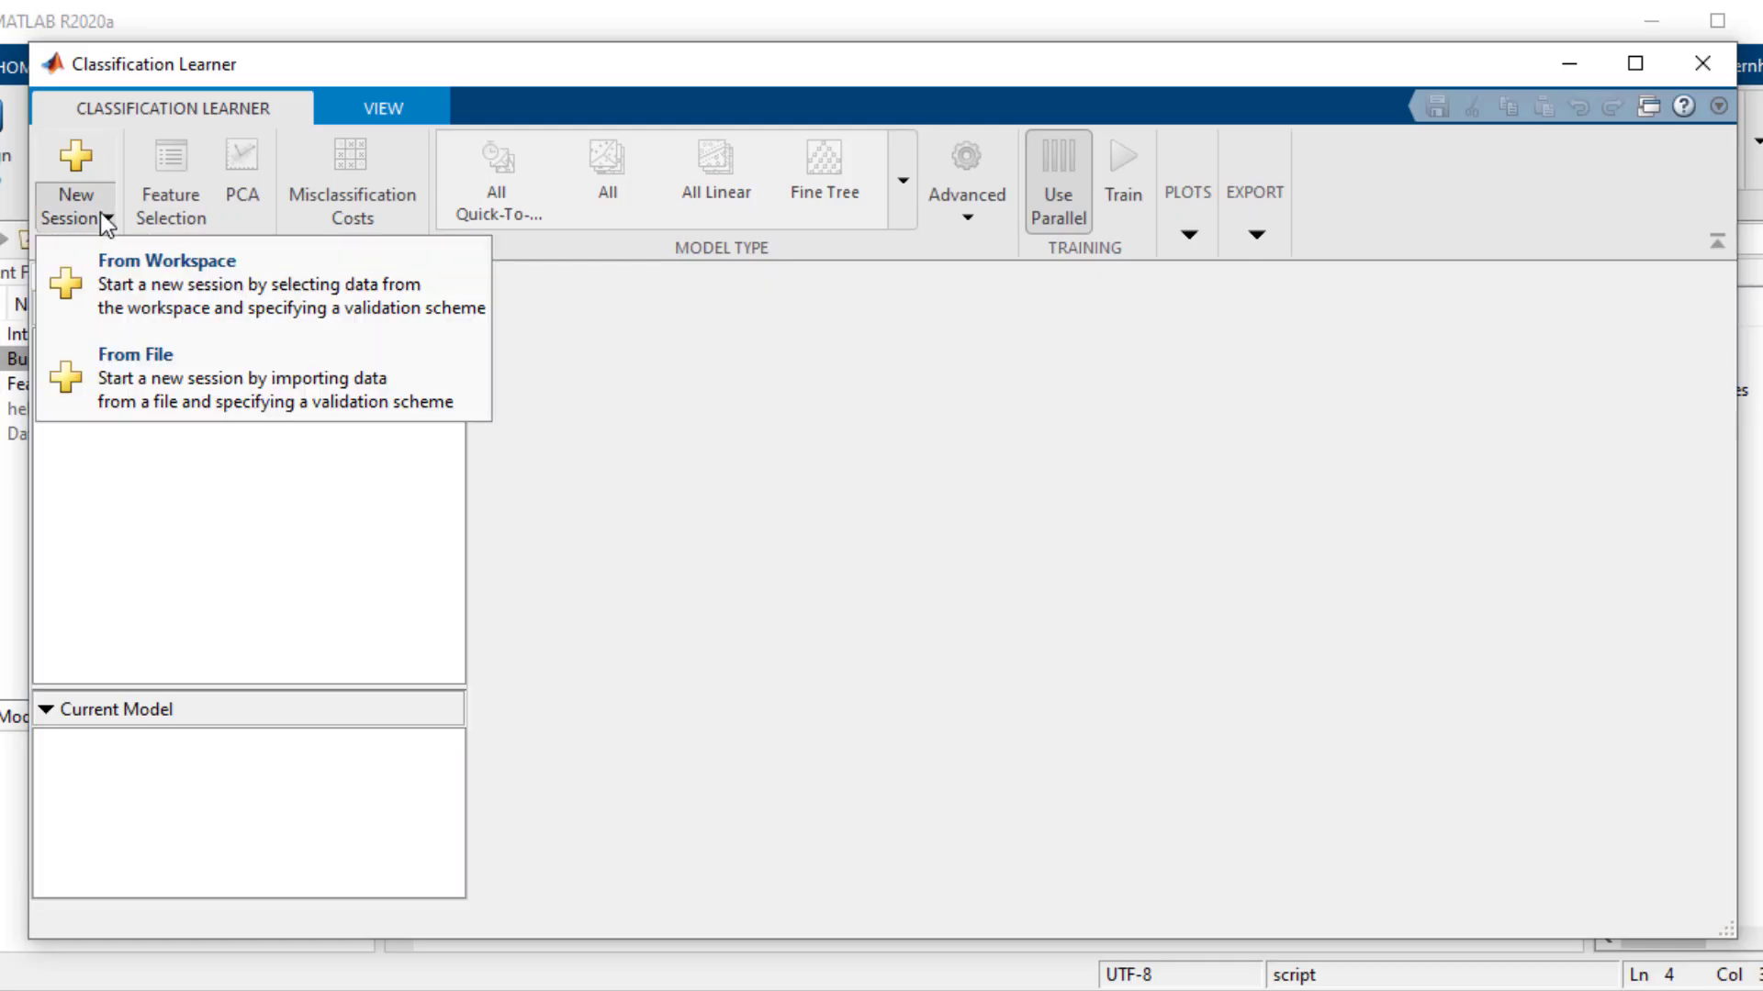
click(117, 298)
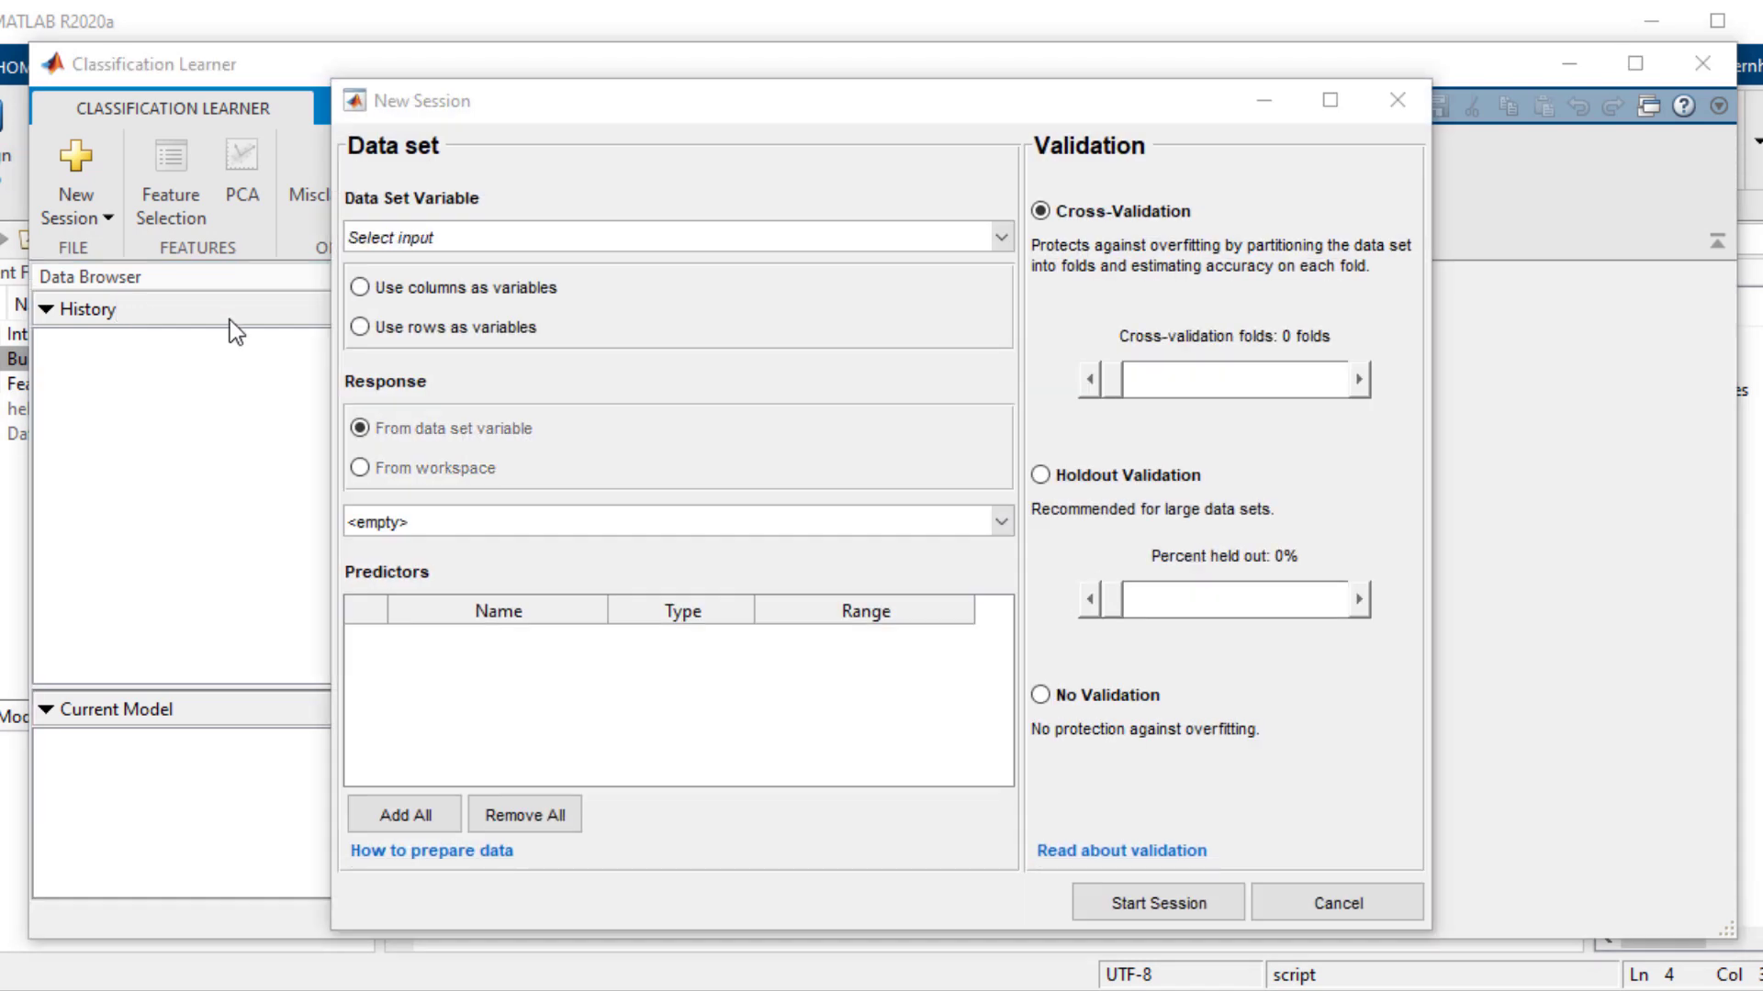
click(481, 239)
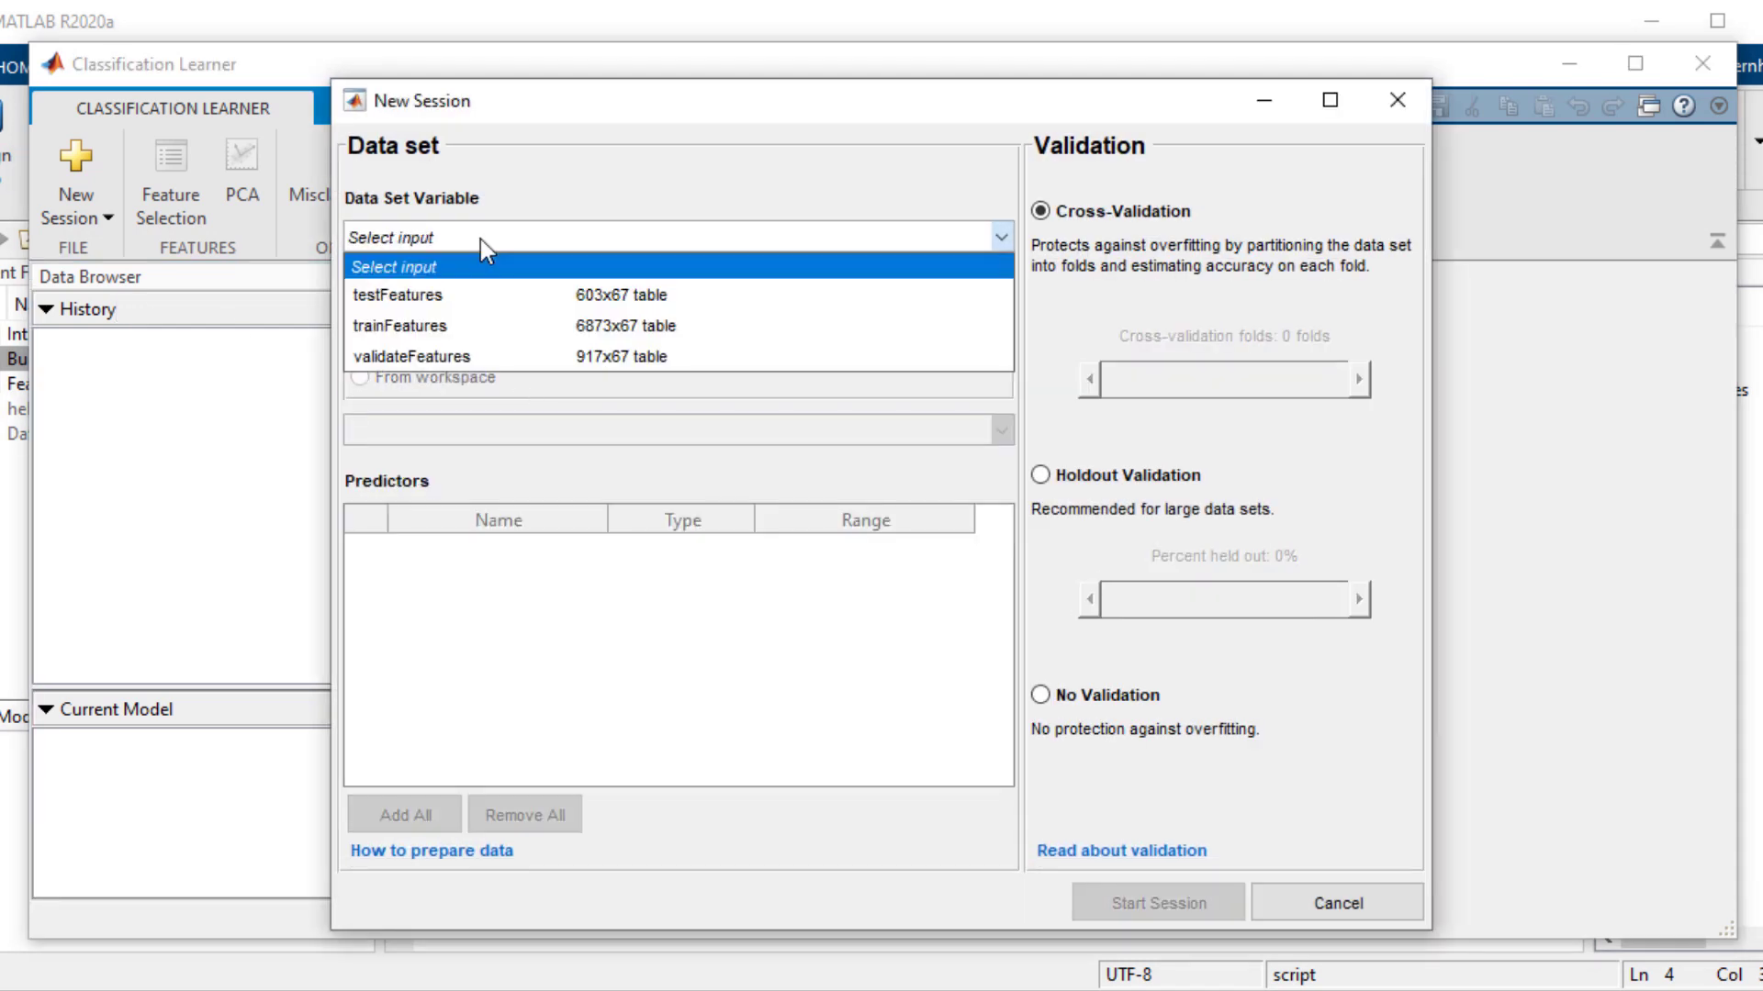
click(458, 326)
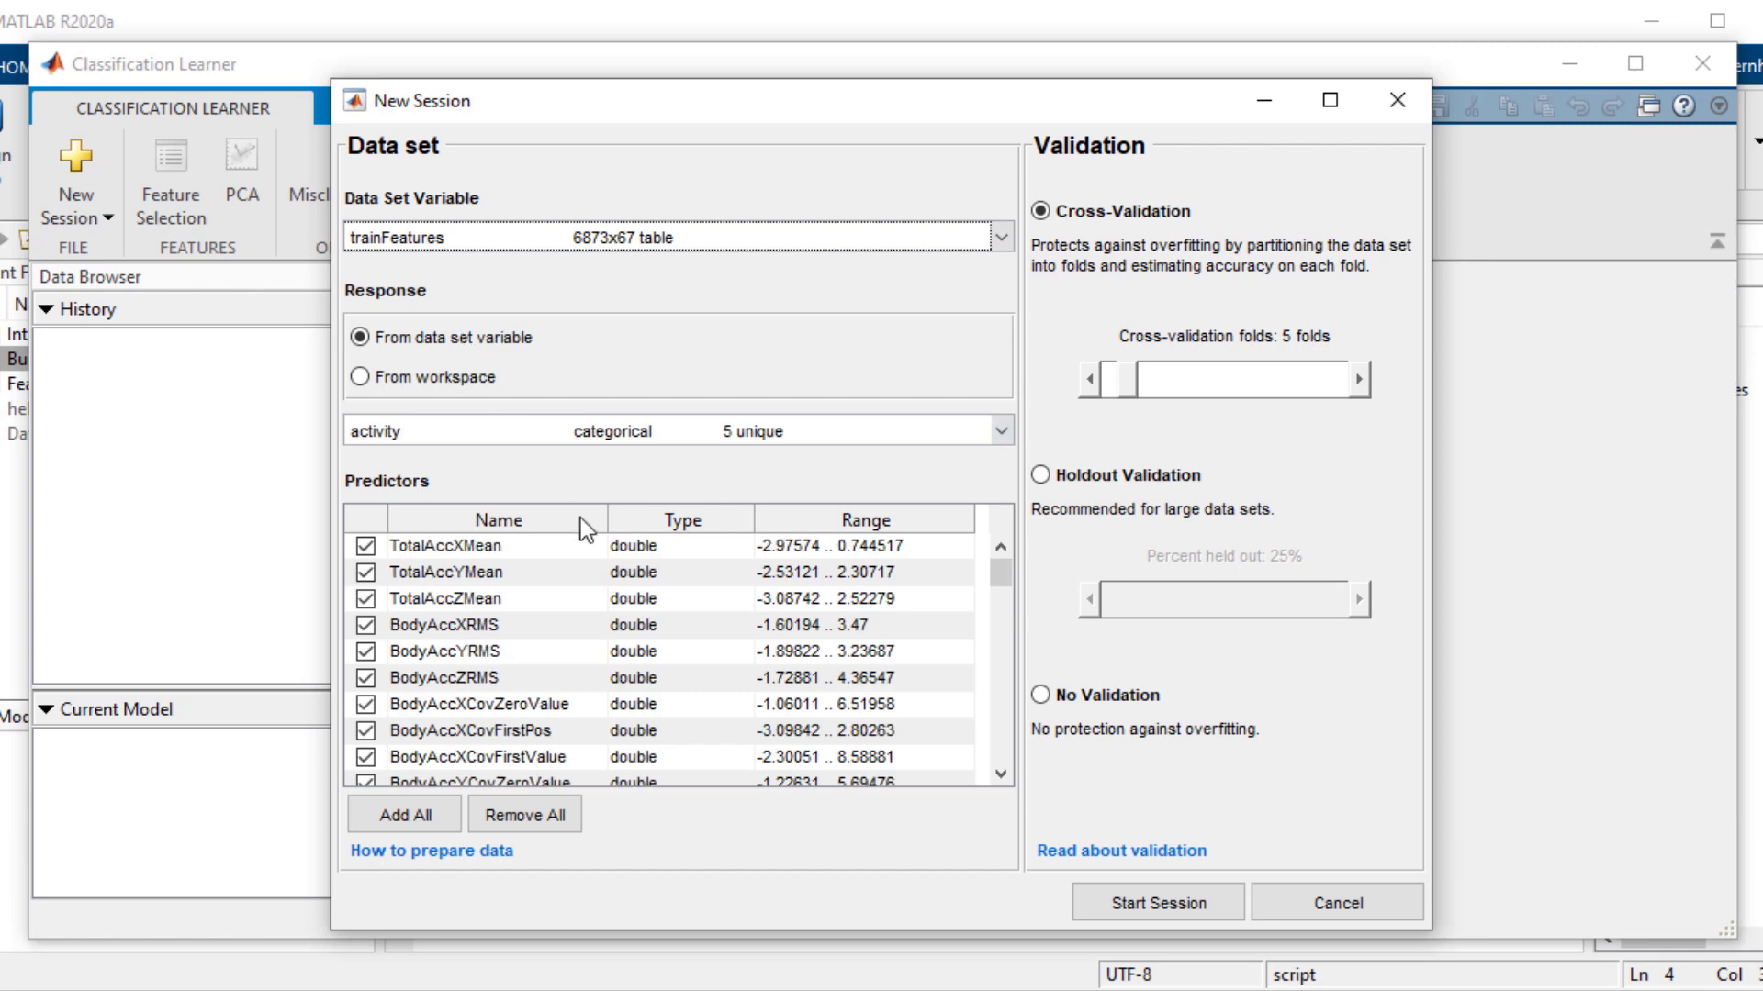
click(1039, 475)
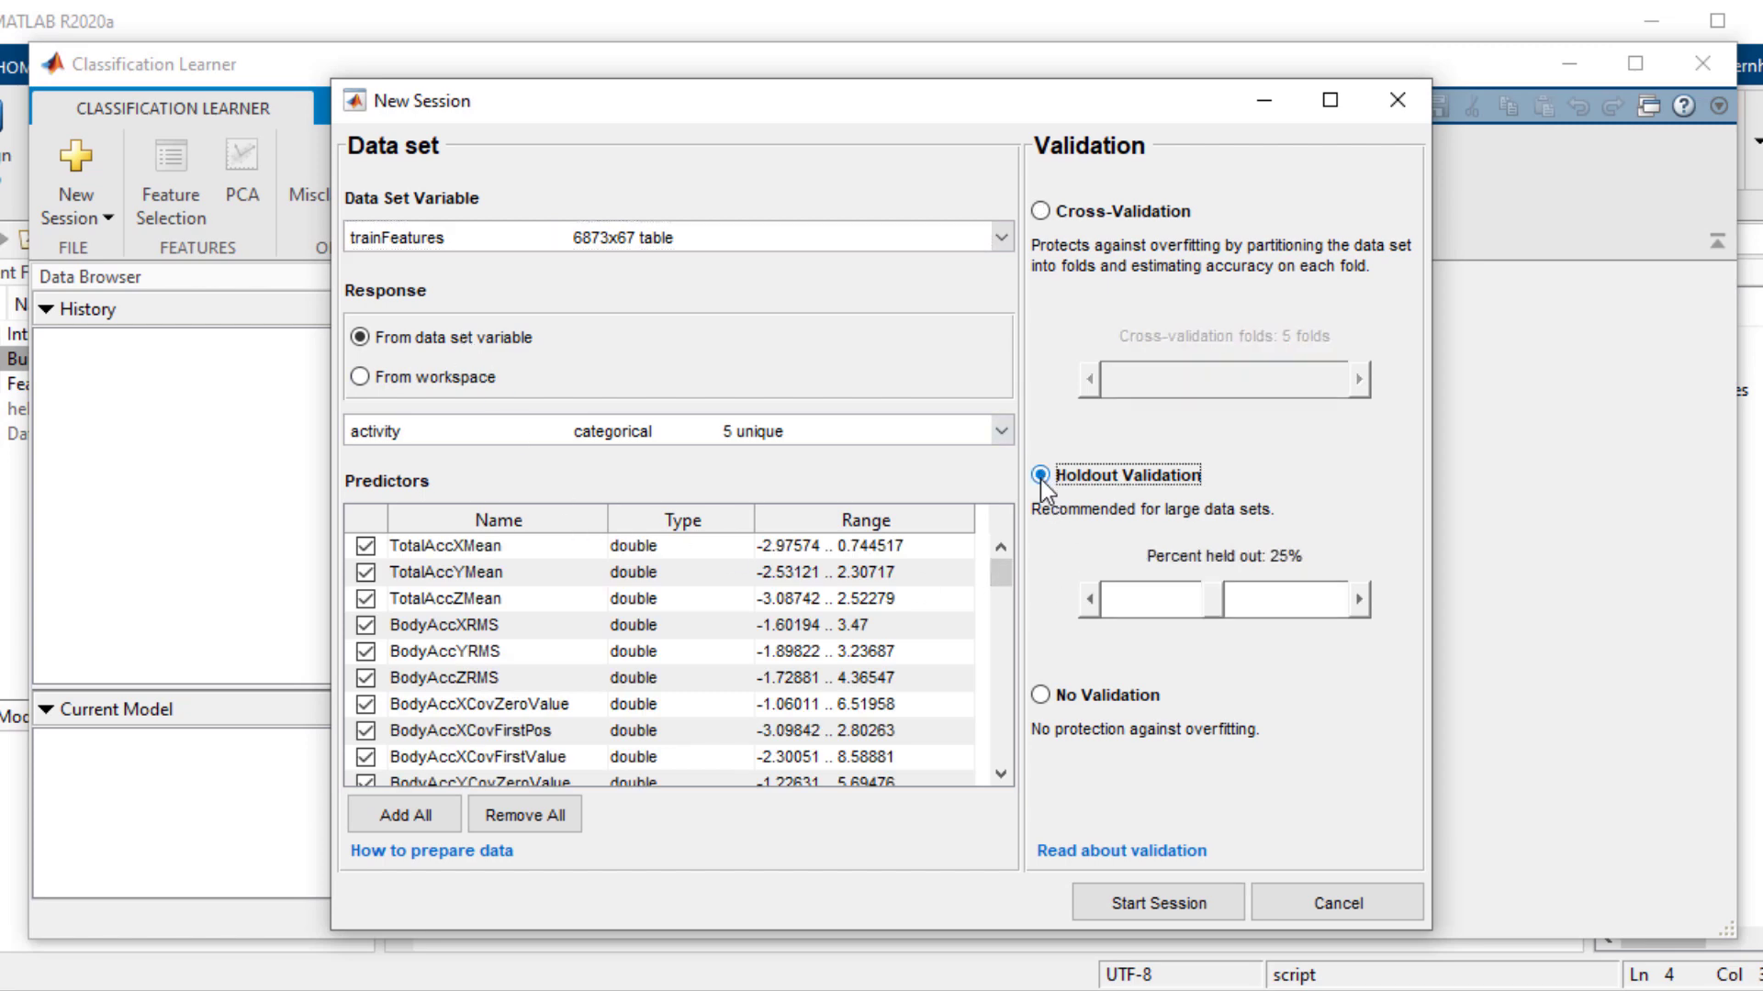
click(1116, 913)
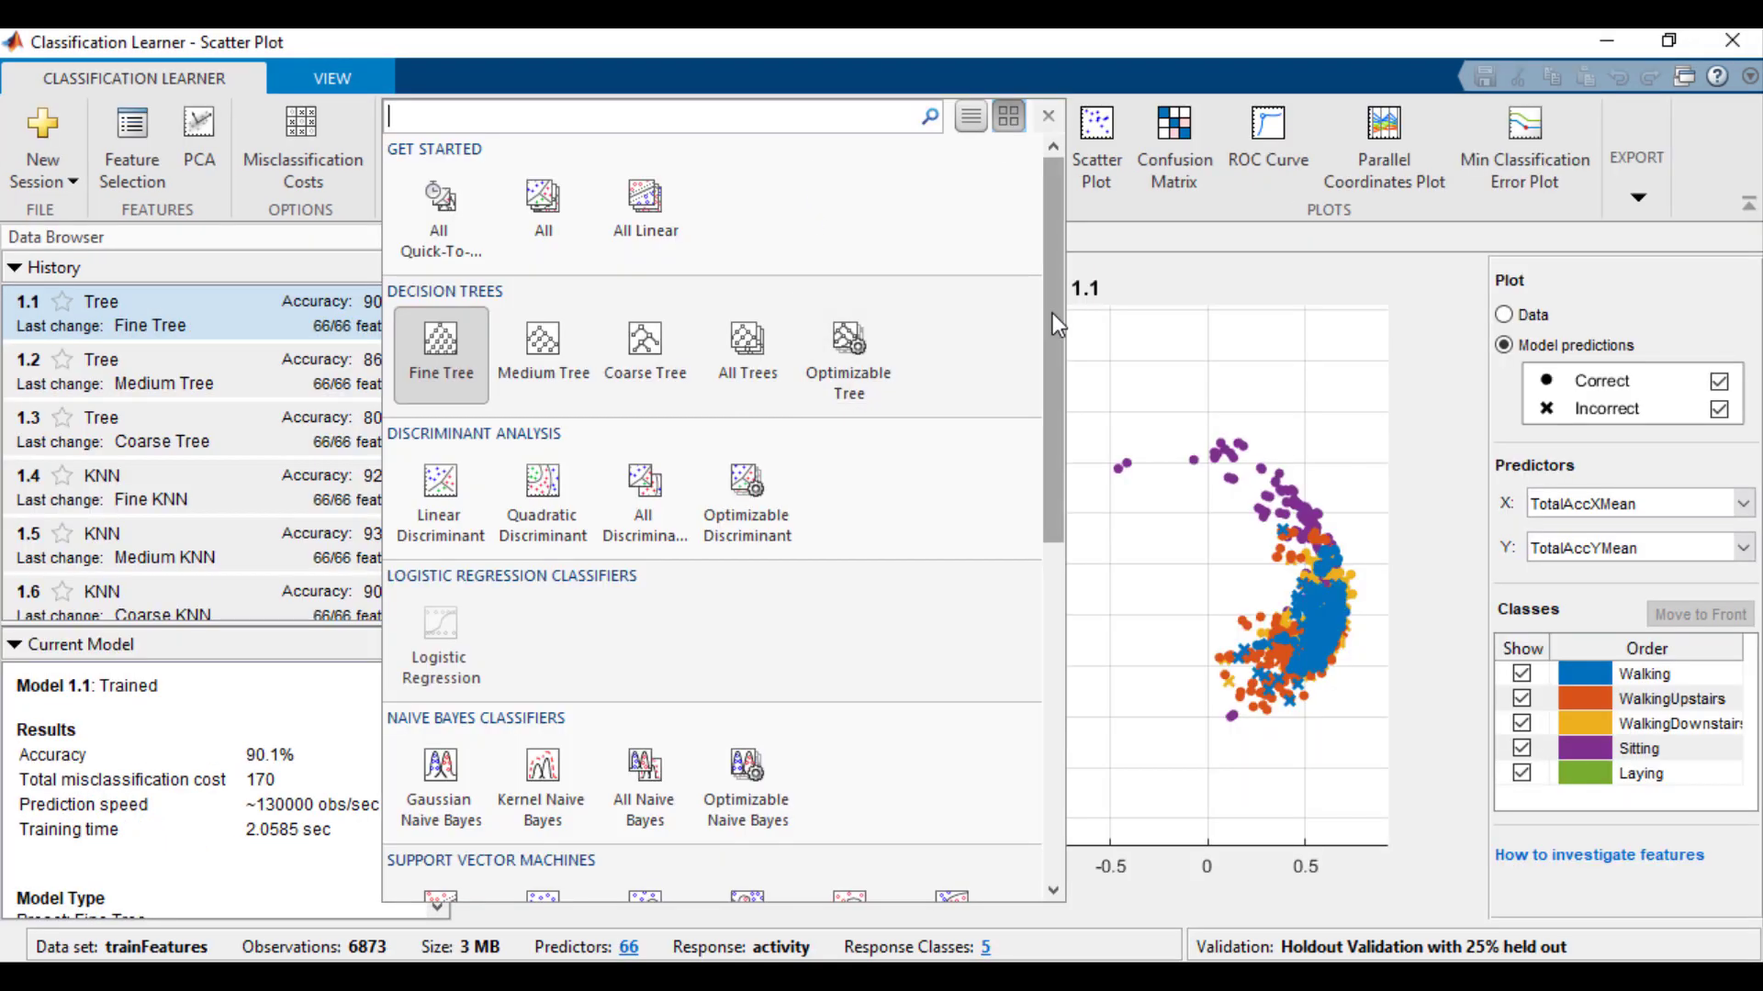
drag(1053, 313, 1077, 683)
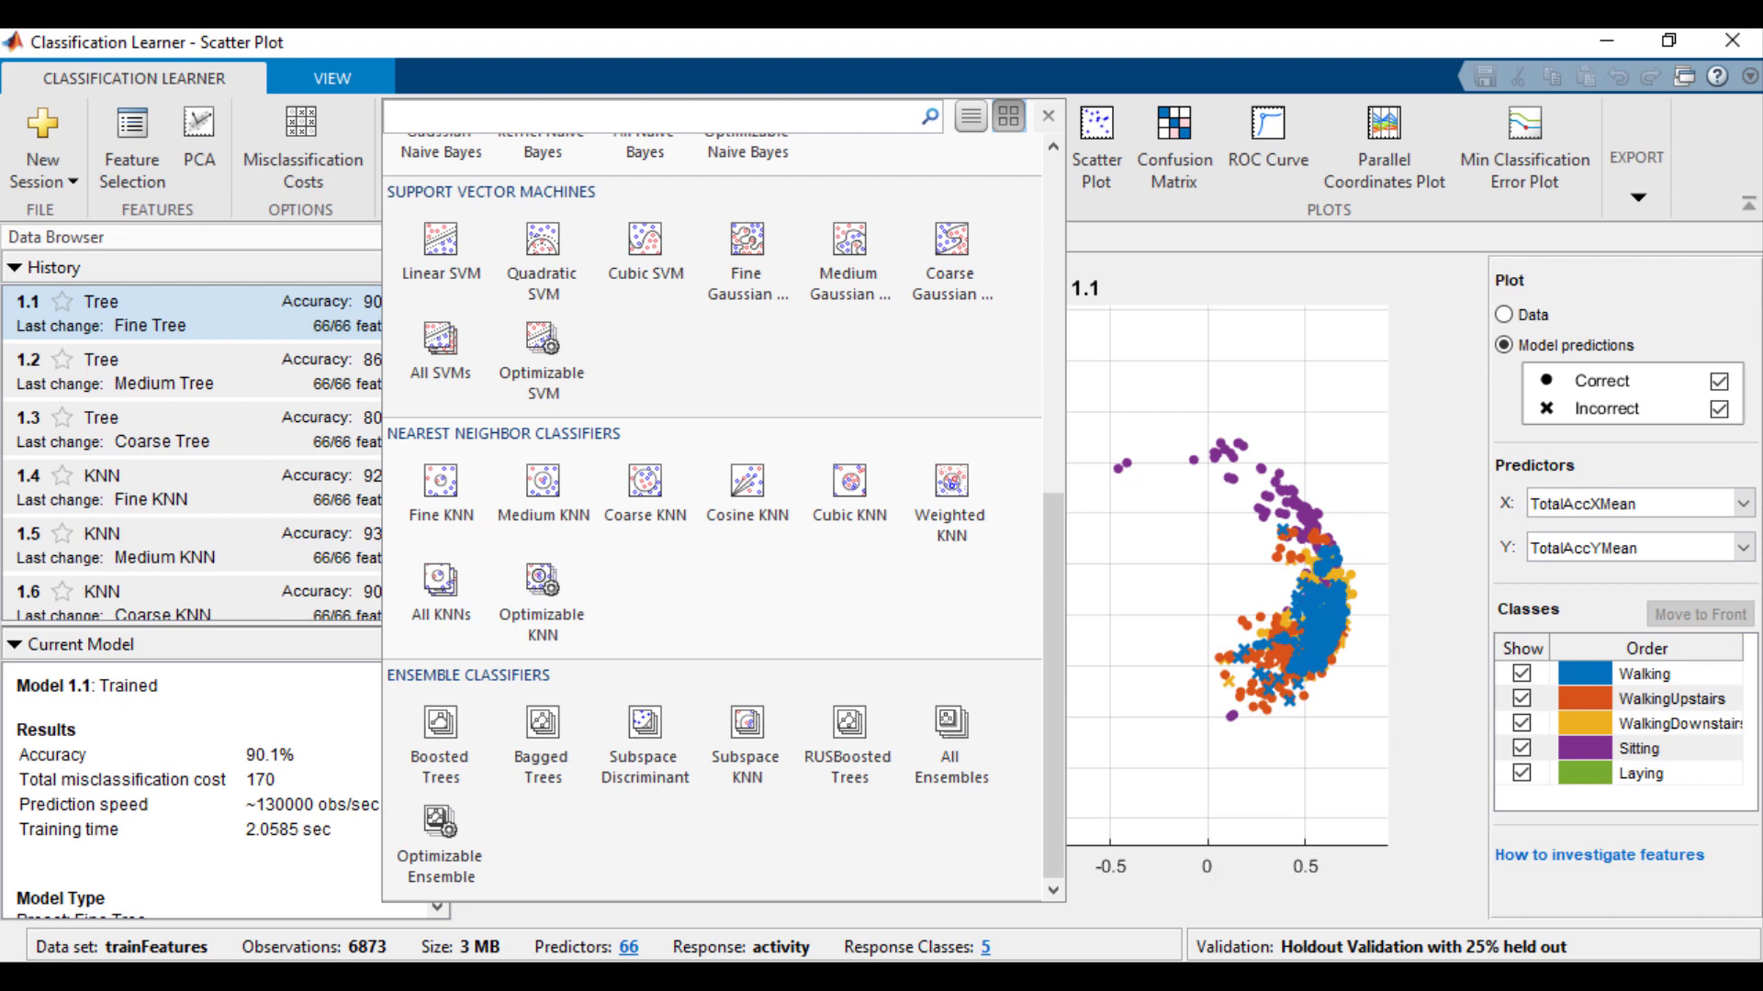
Set the scatter's Y predictor to BodyAccYRMS, then BodyAccXSpectPos1, against TotalAccXMean.
click(1741, 549)
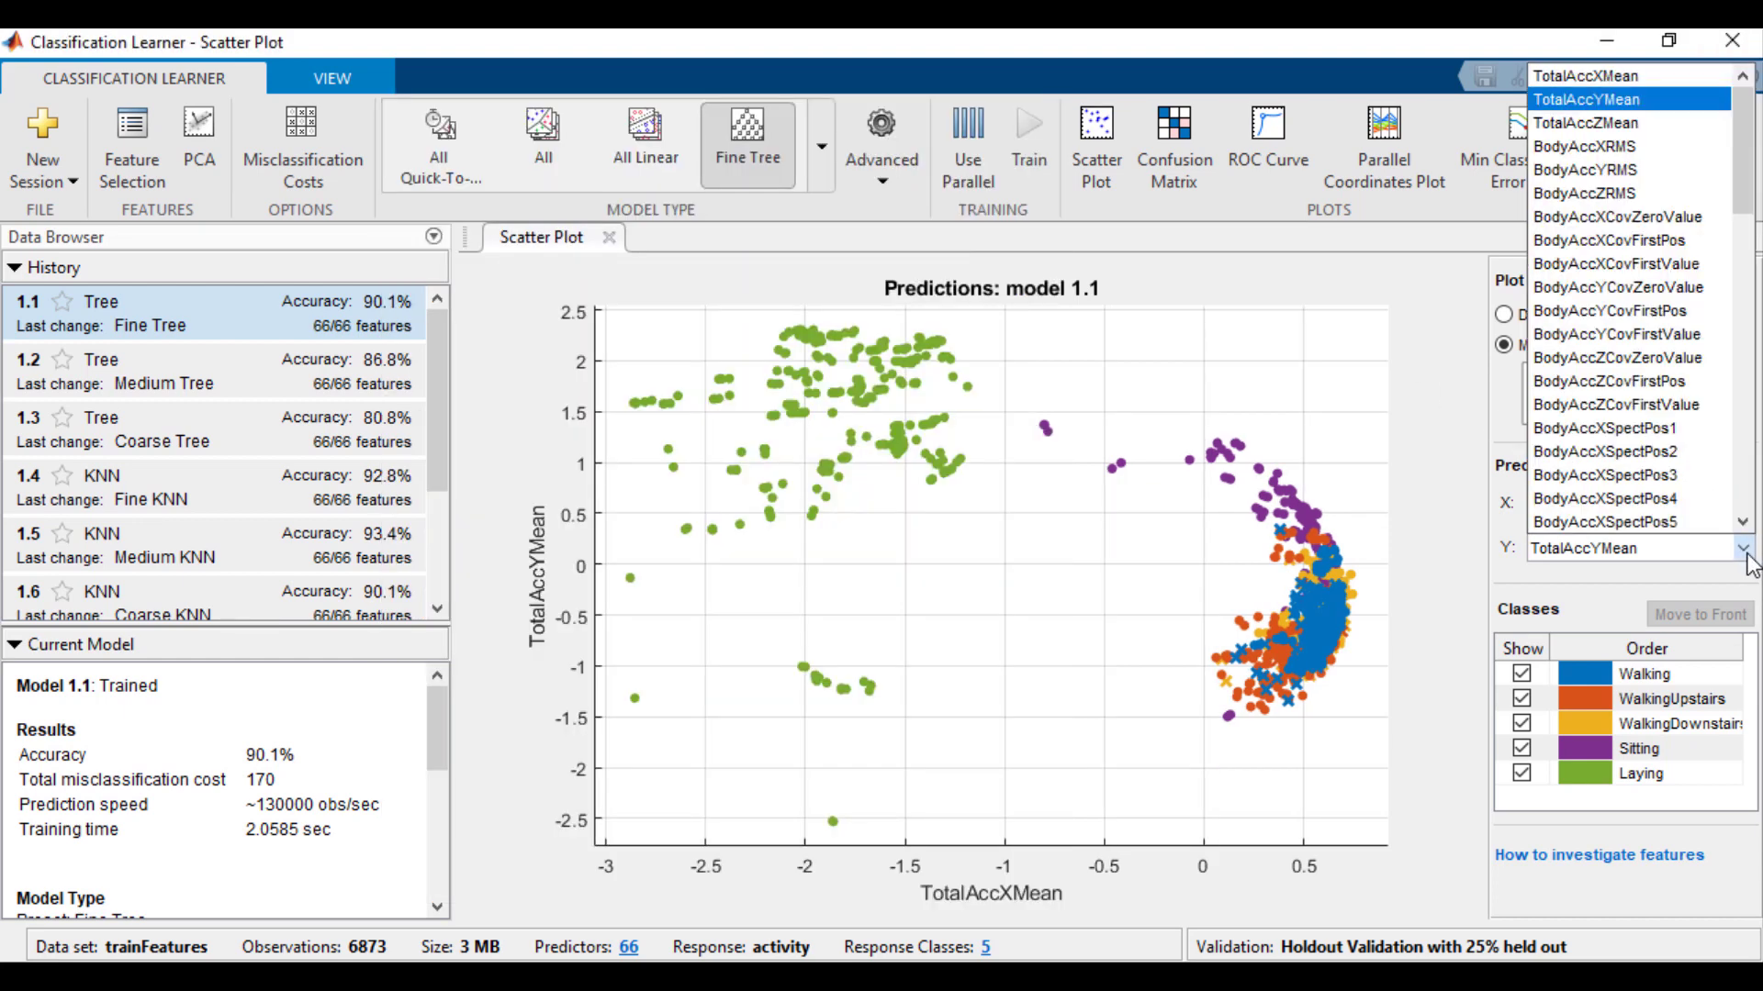
click(1663, 173)
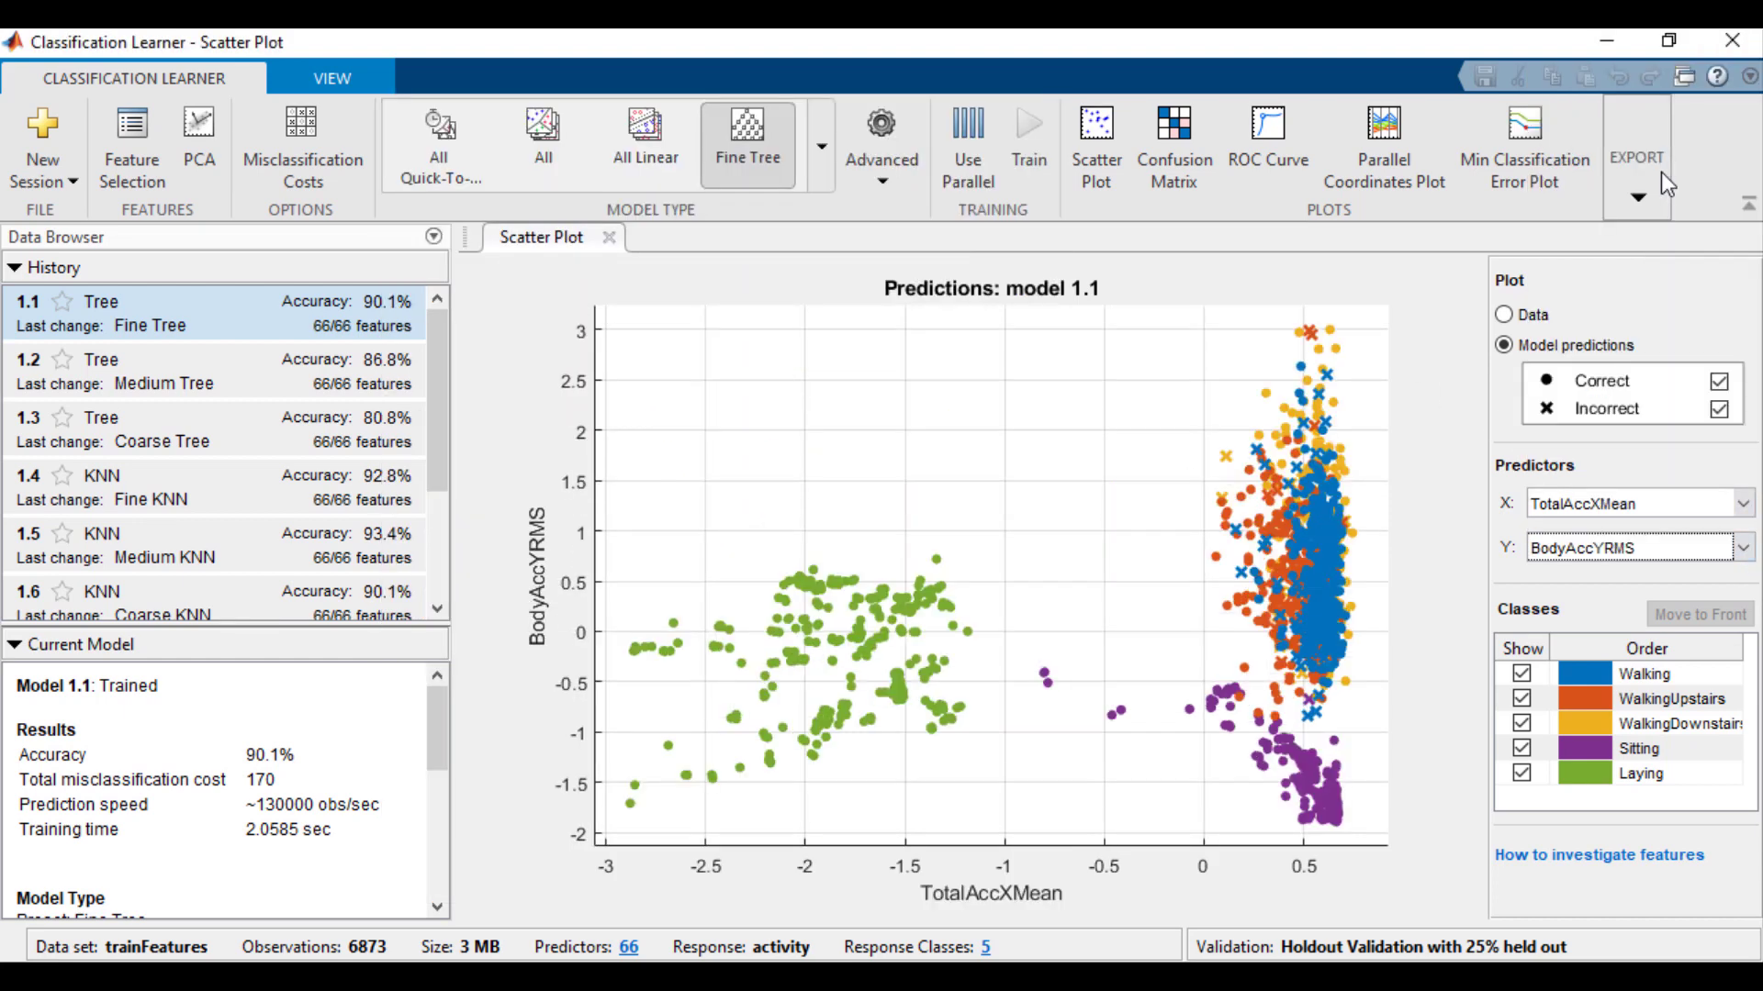
click(1698, 547)
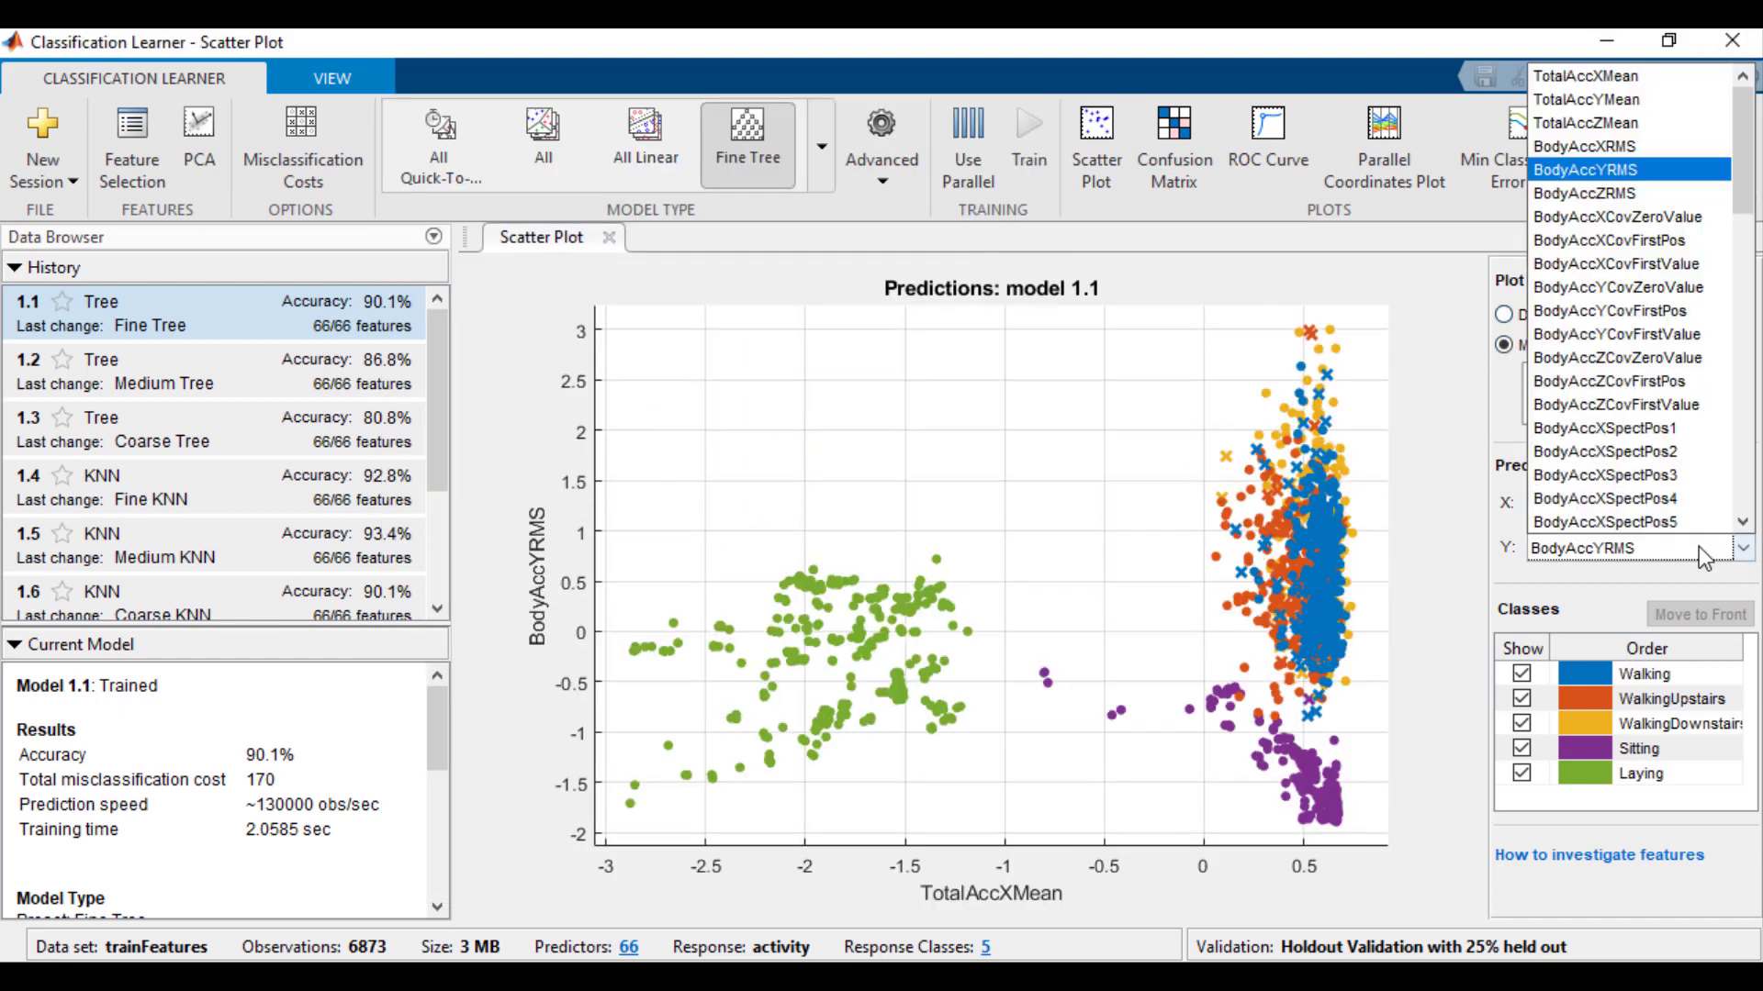
click(1674, 434)
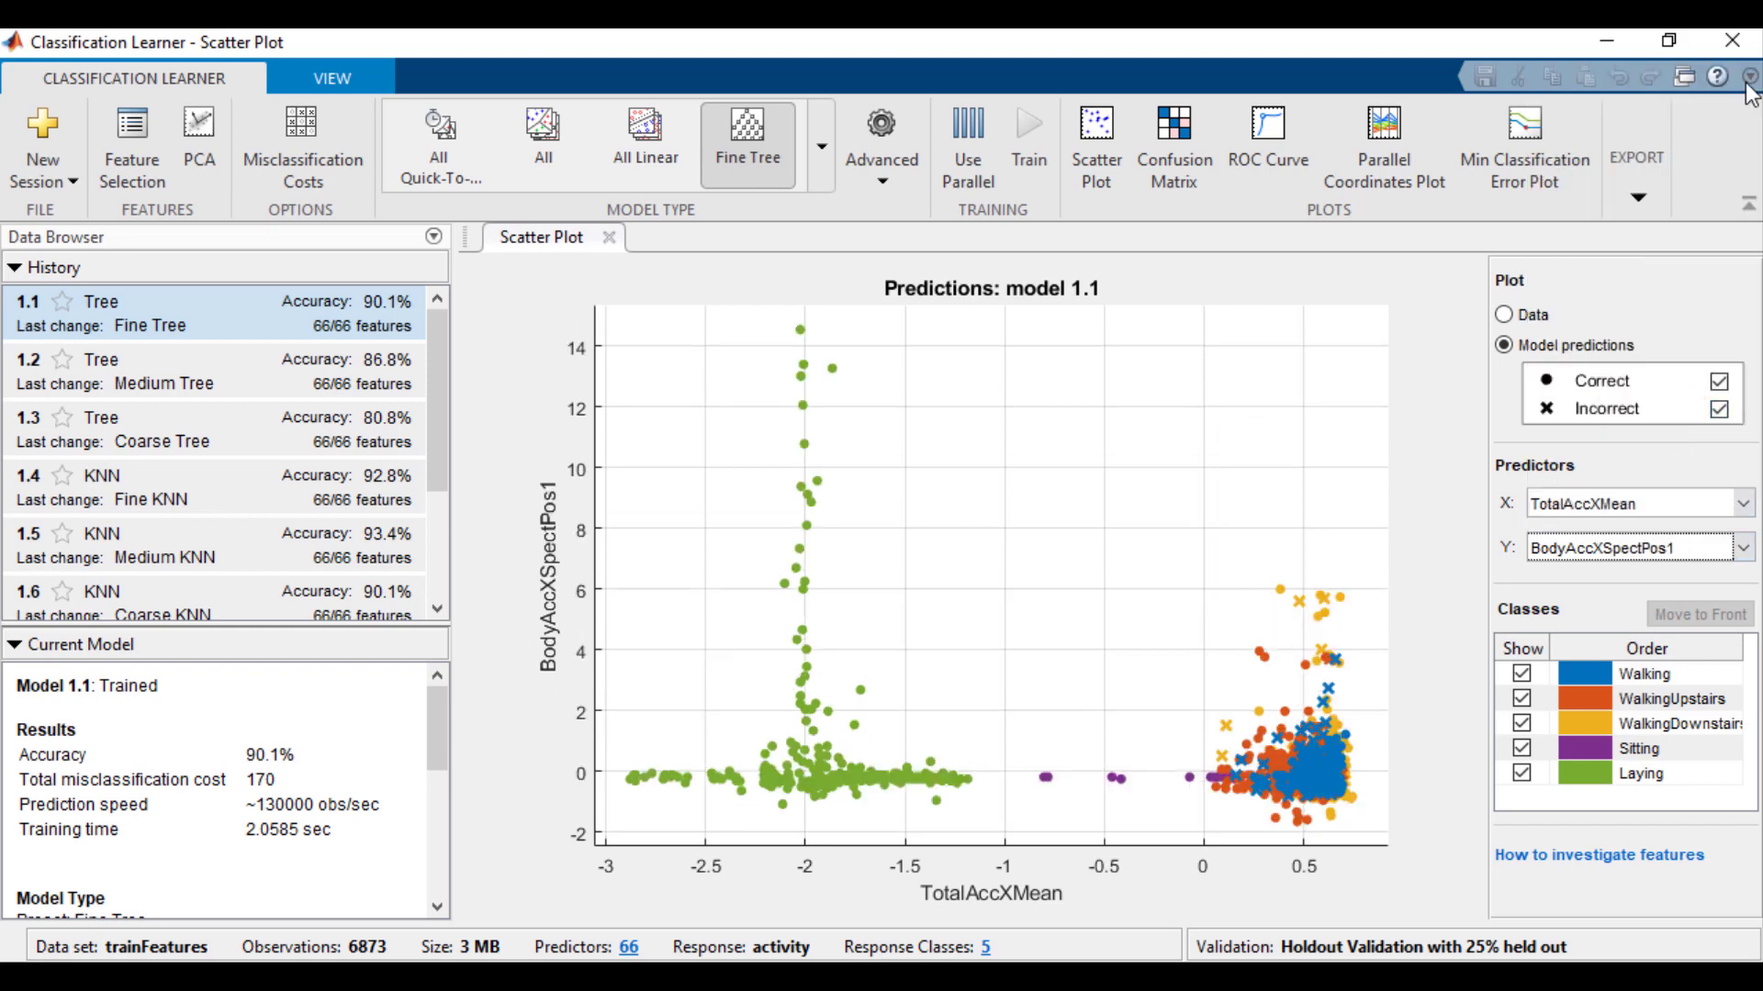
click(822, 169)
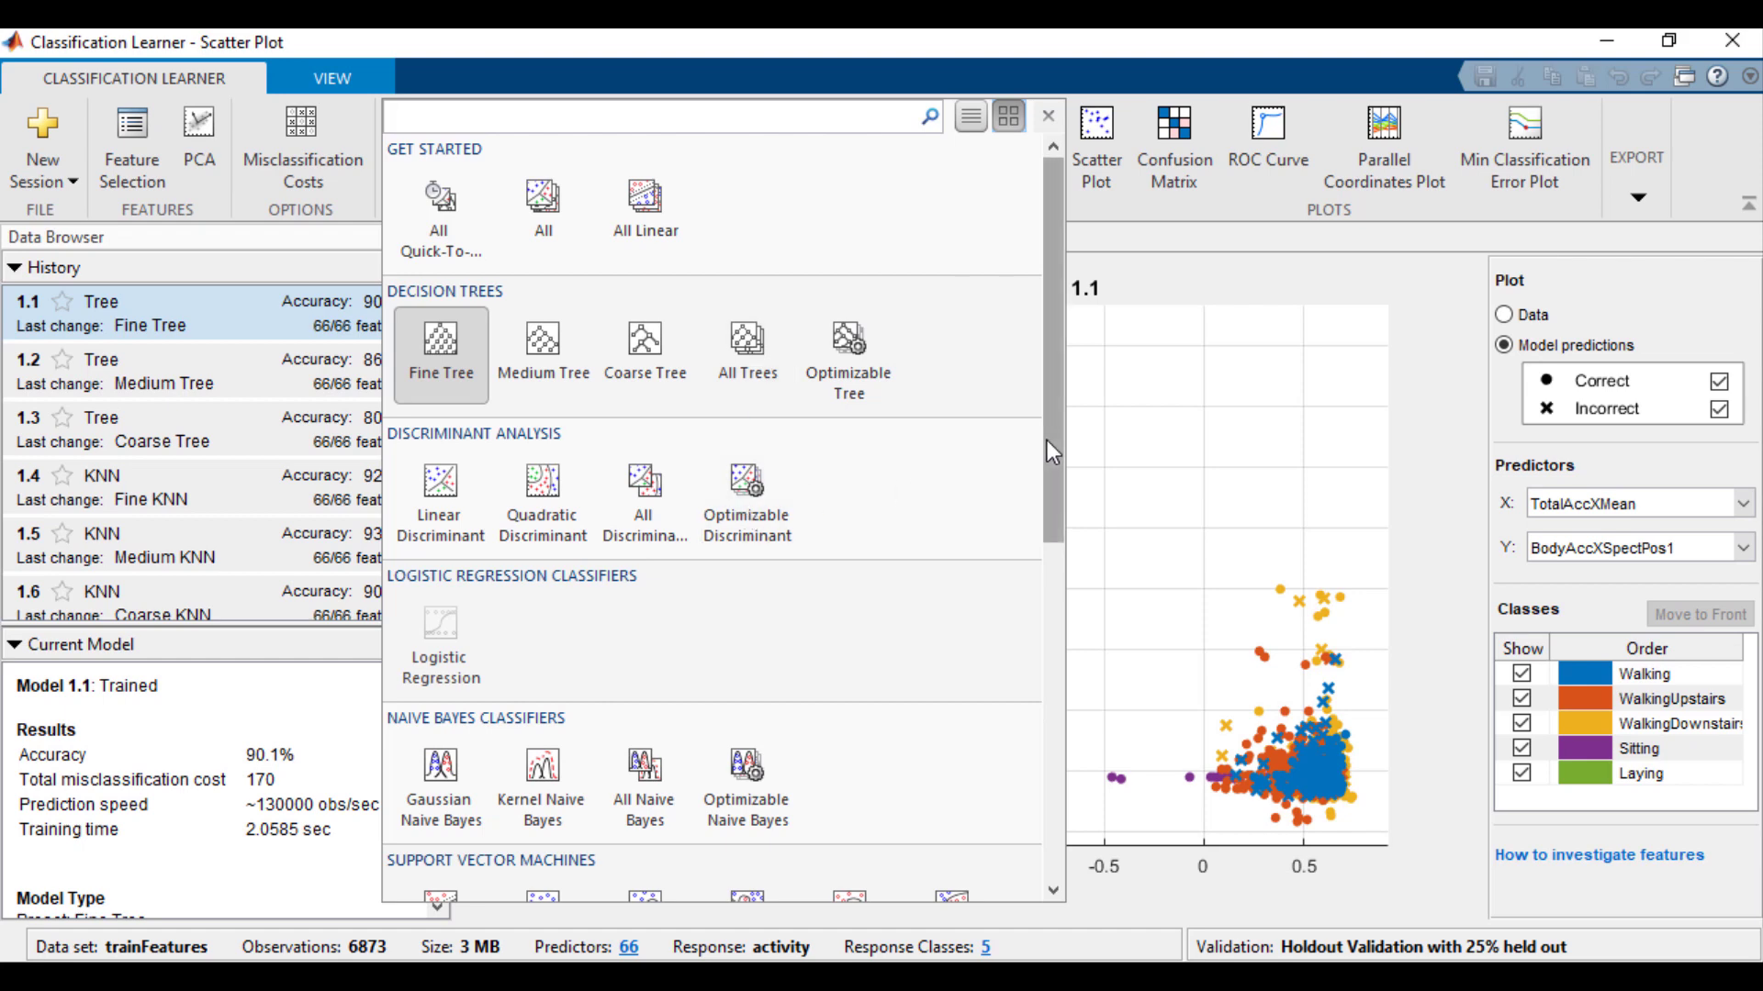
drag(1046, 451, 1037, 777)
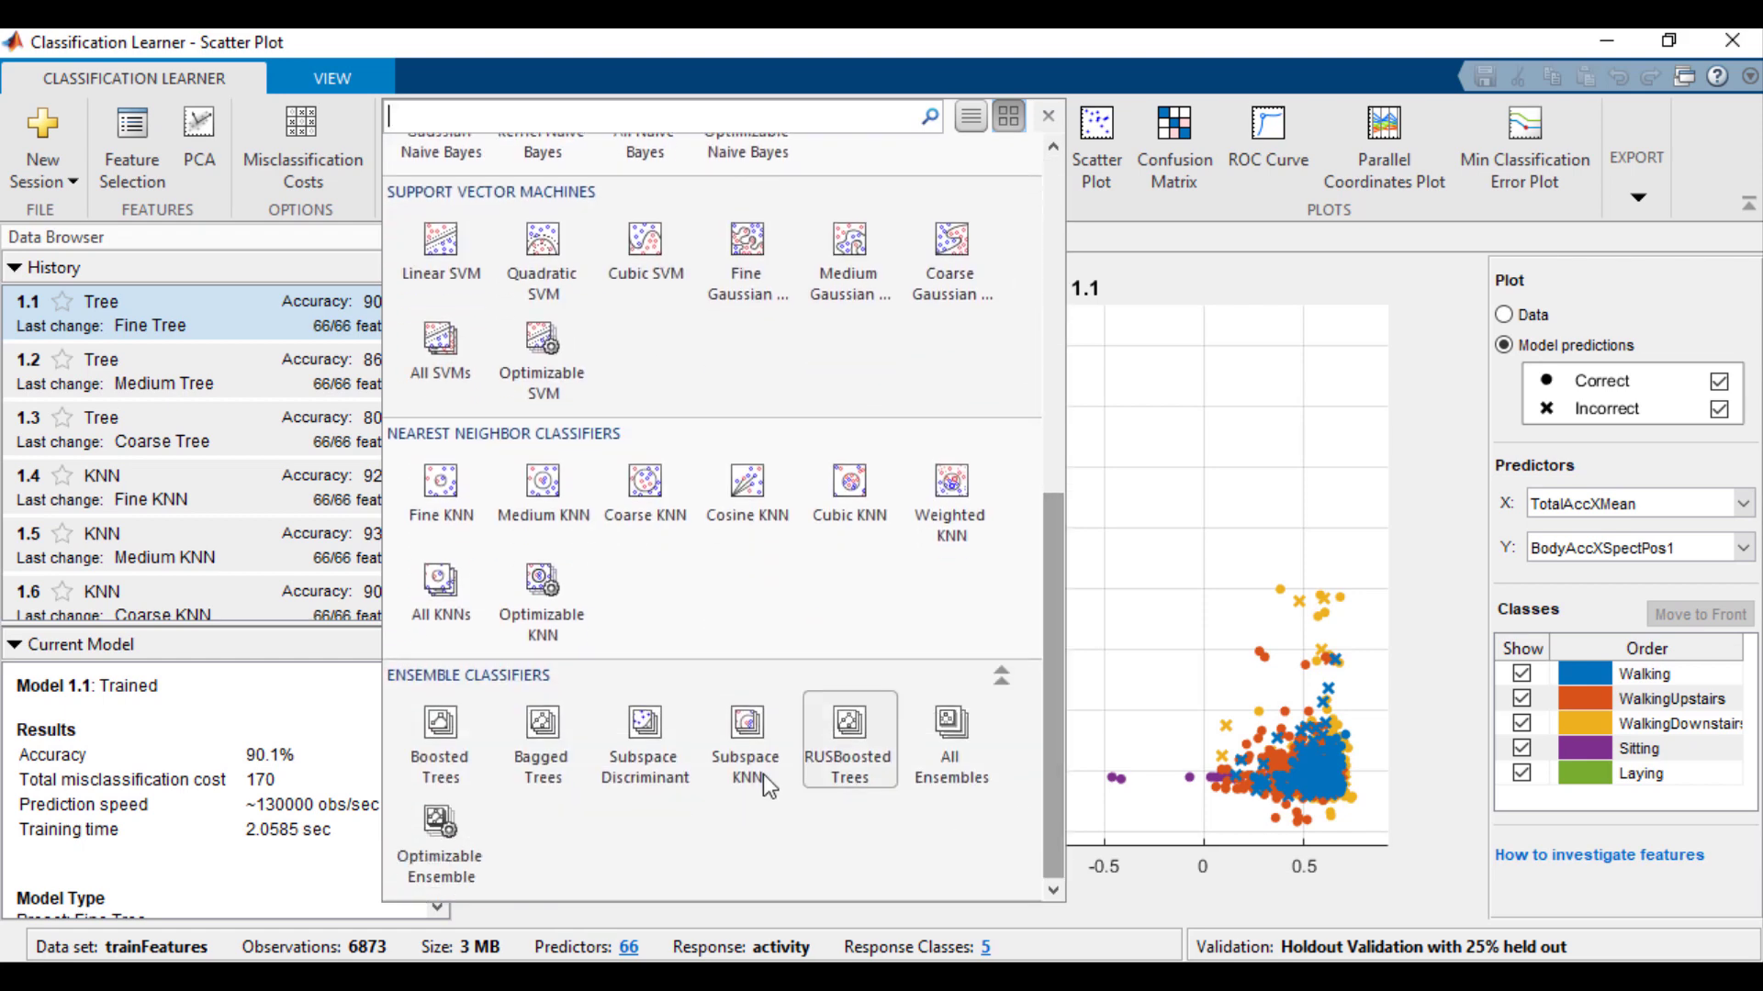
Train a Boosted Trees ensemble reaching 92.7% accuracy and show its confusion matrix.
click(425, 756)
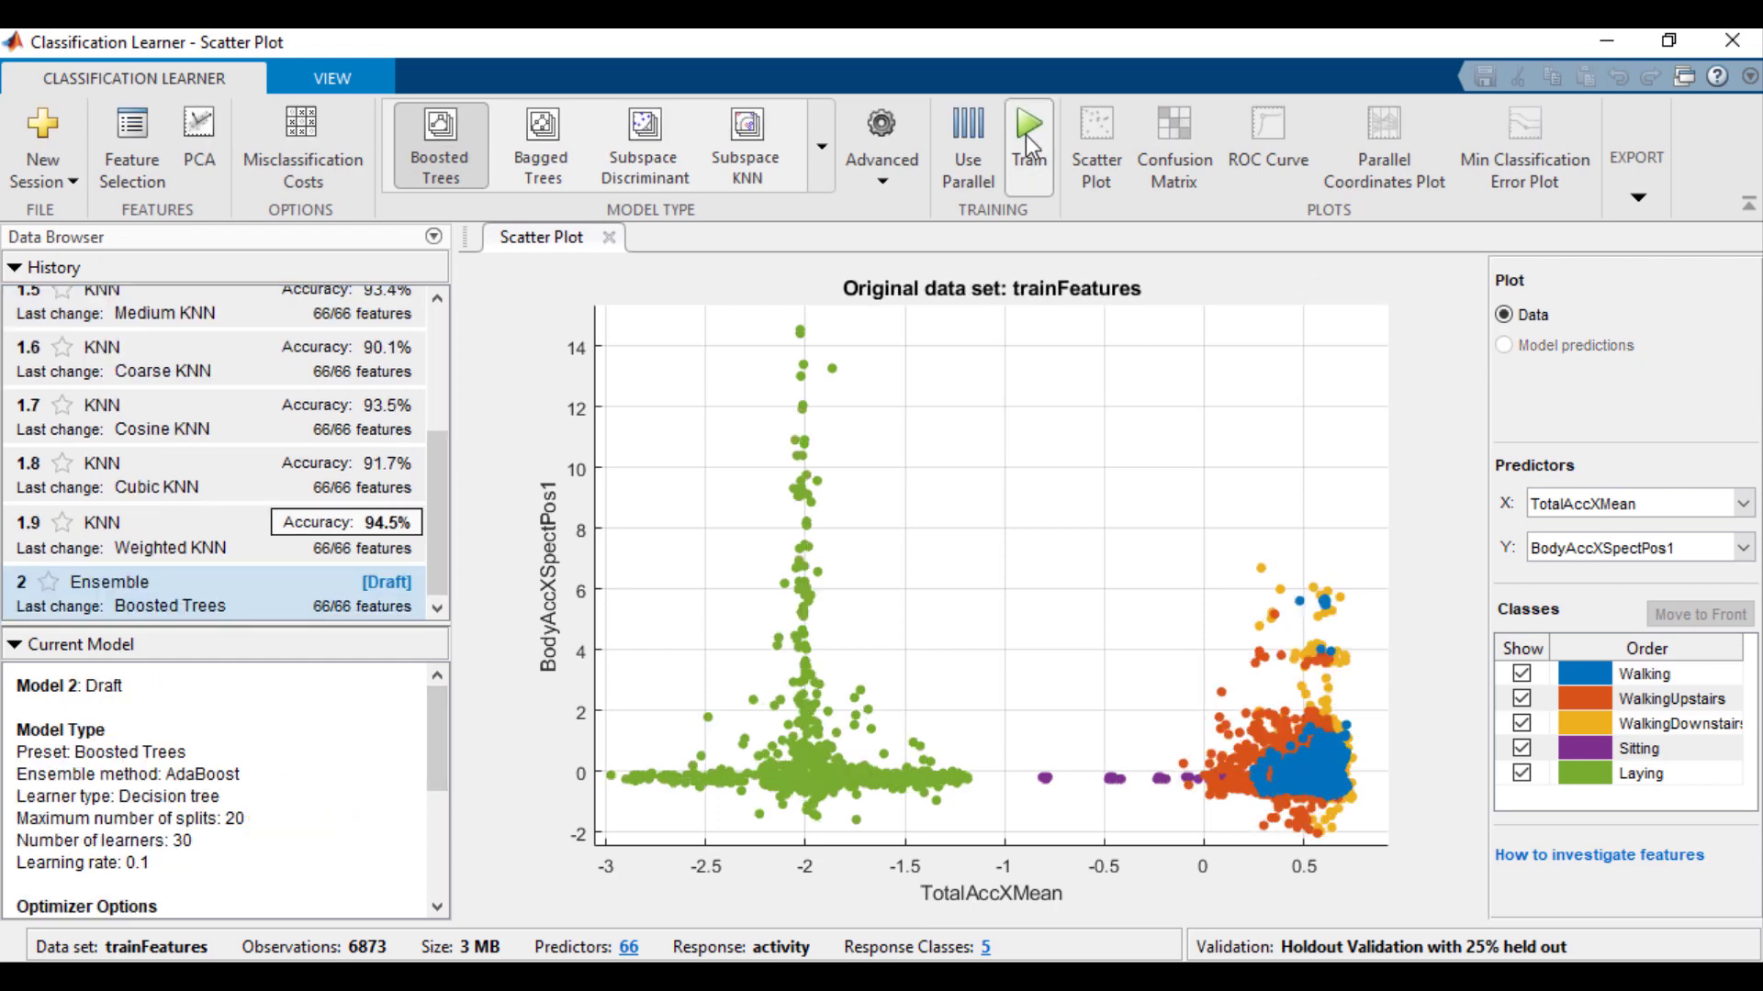
click(1026, 135)
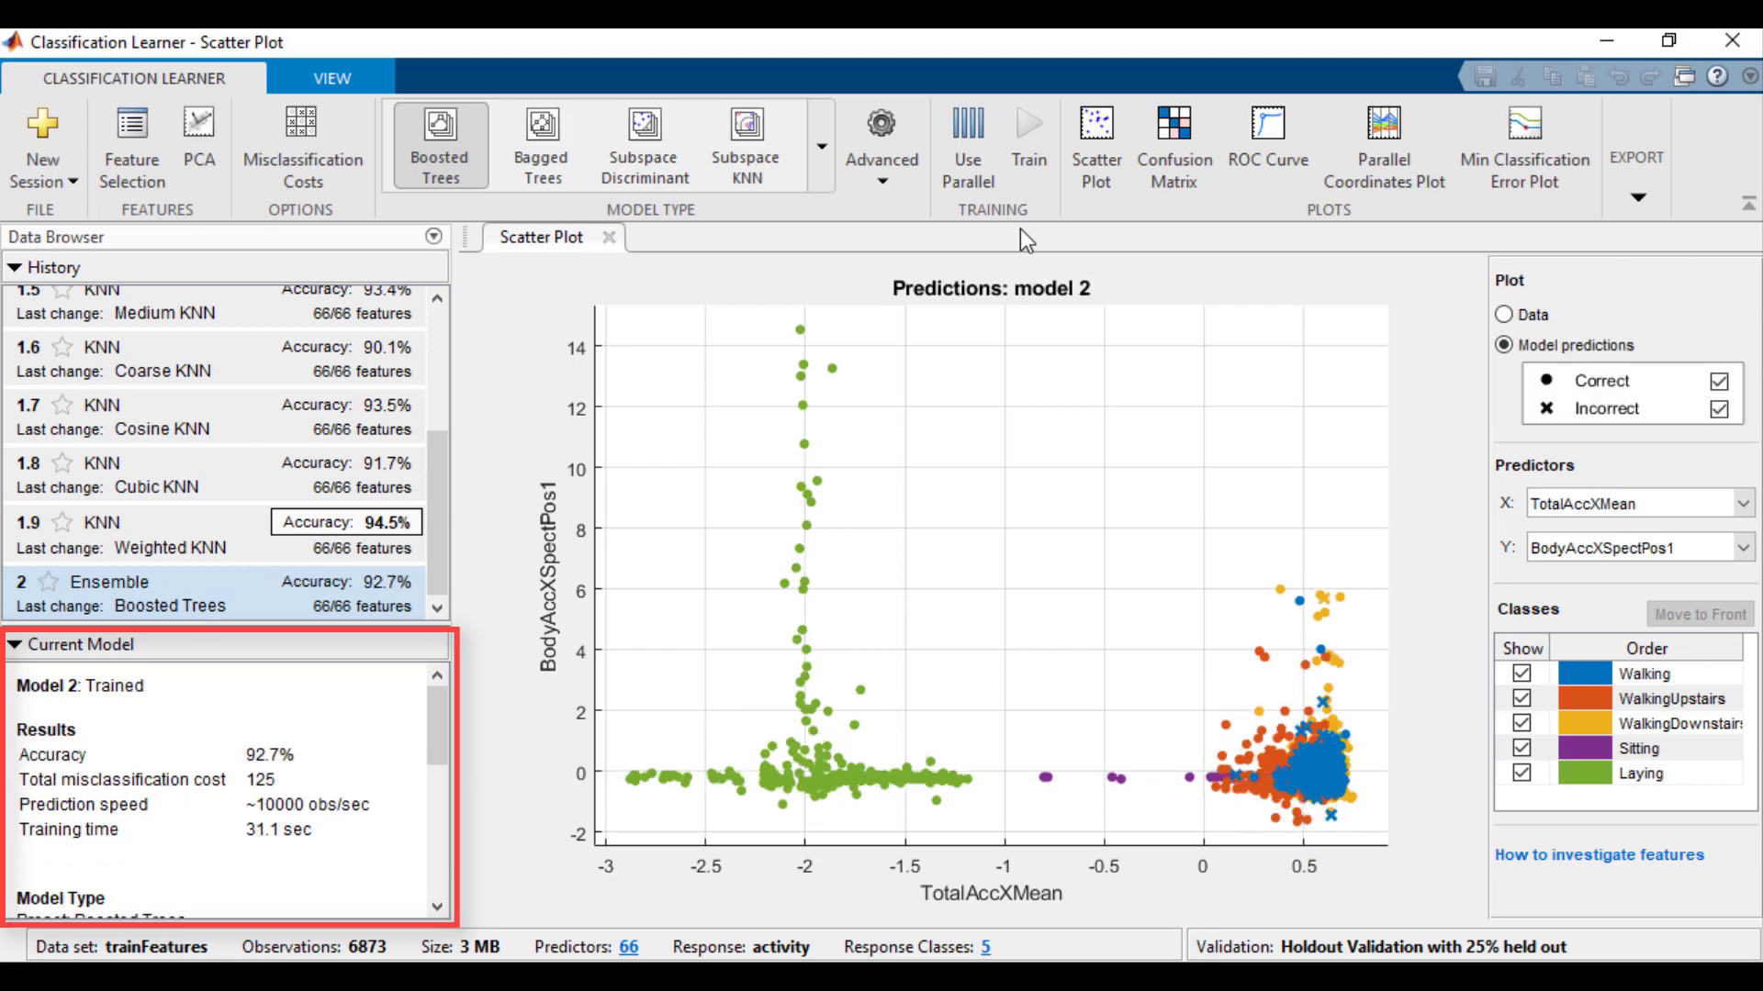
mouse_move(439, 468)
mouse_down()
mouse_move(442, 409)
mouse_move(442, 452)
mouse_up()
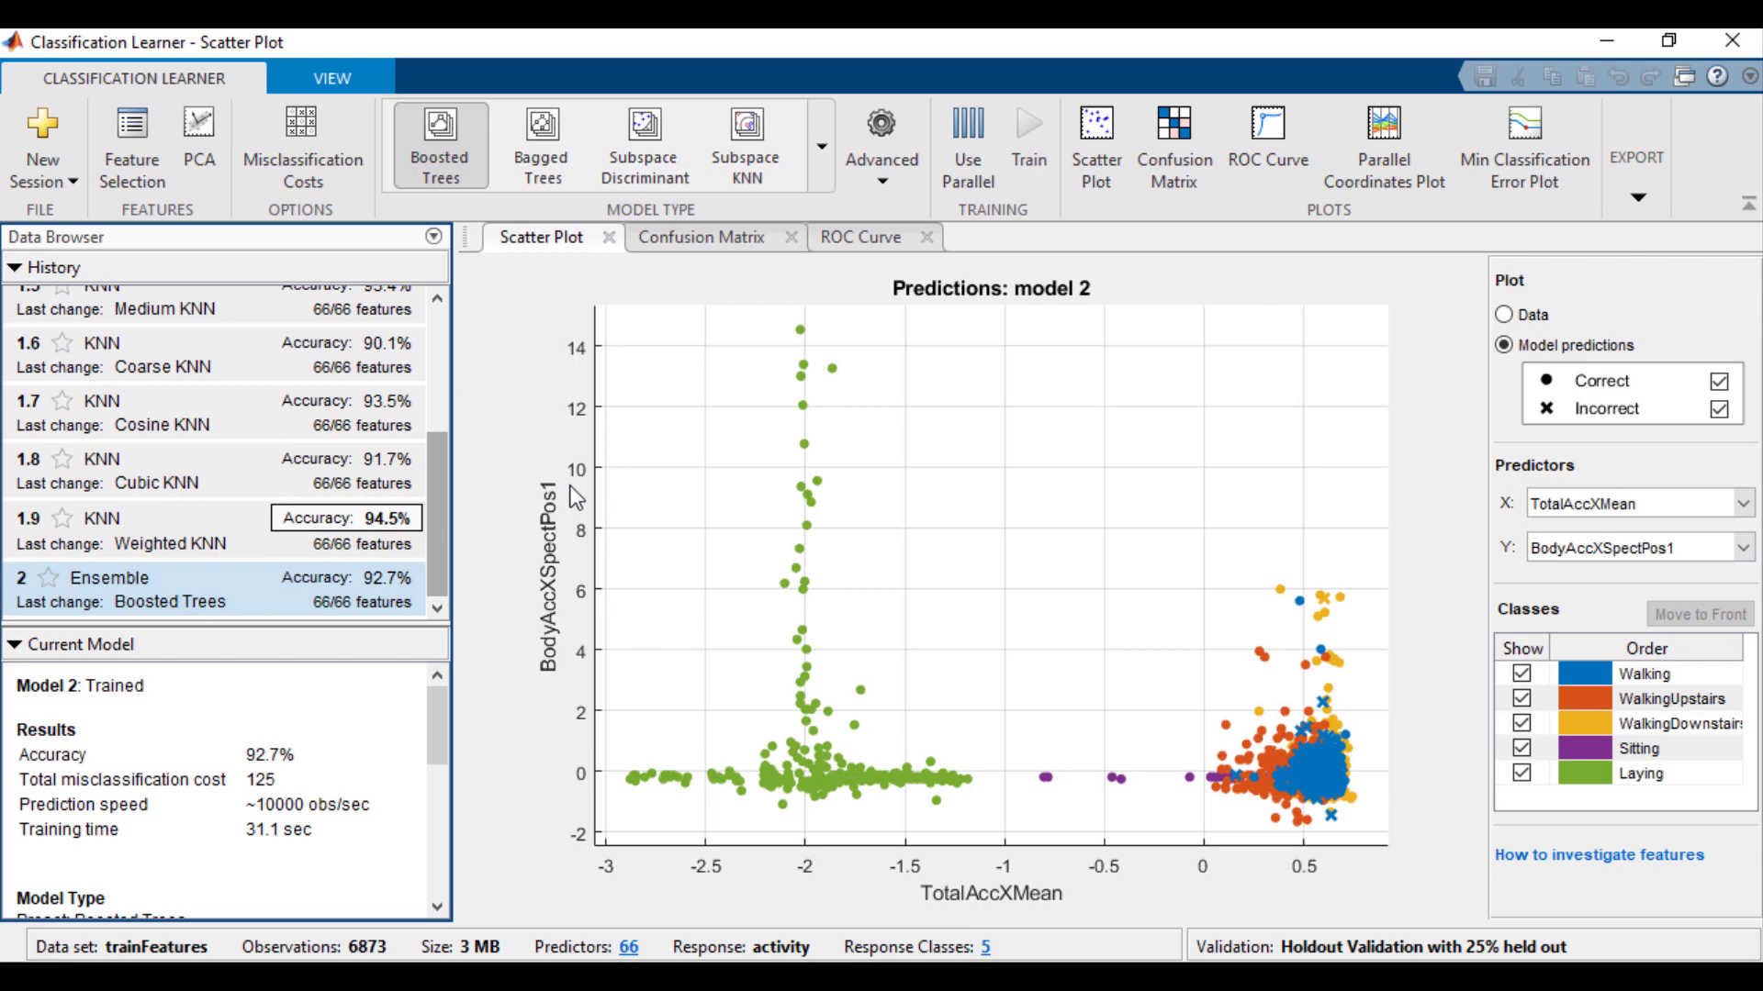
click(1717, 381)
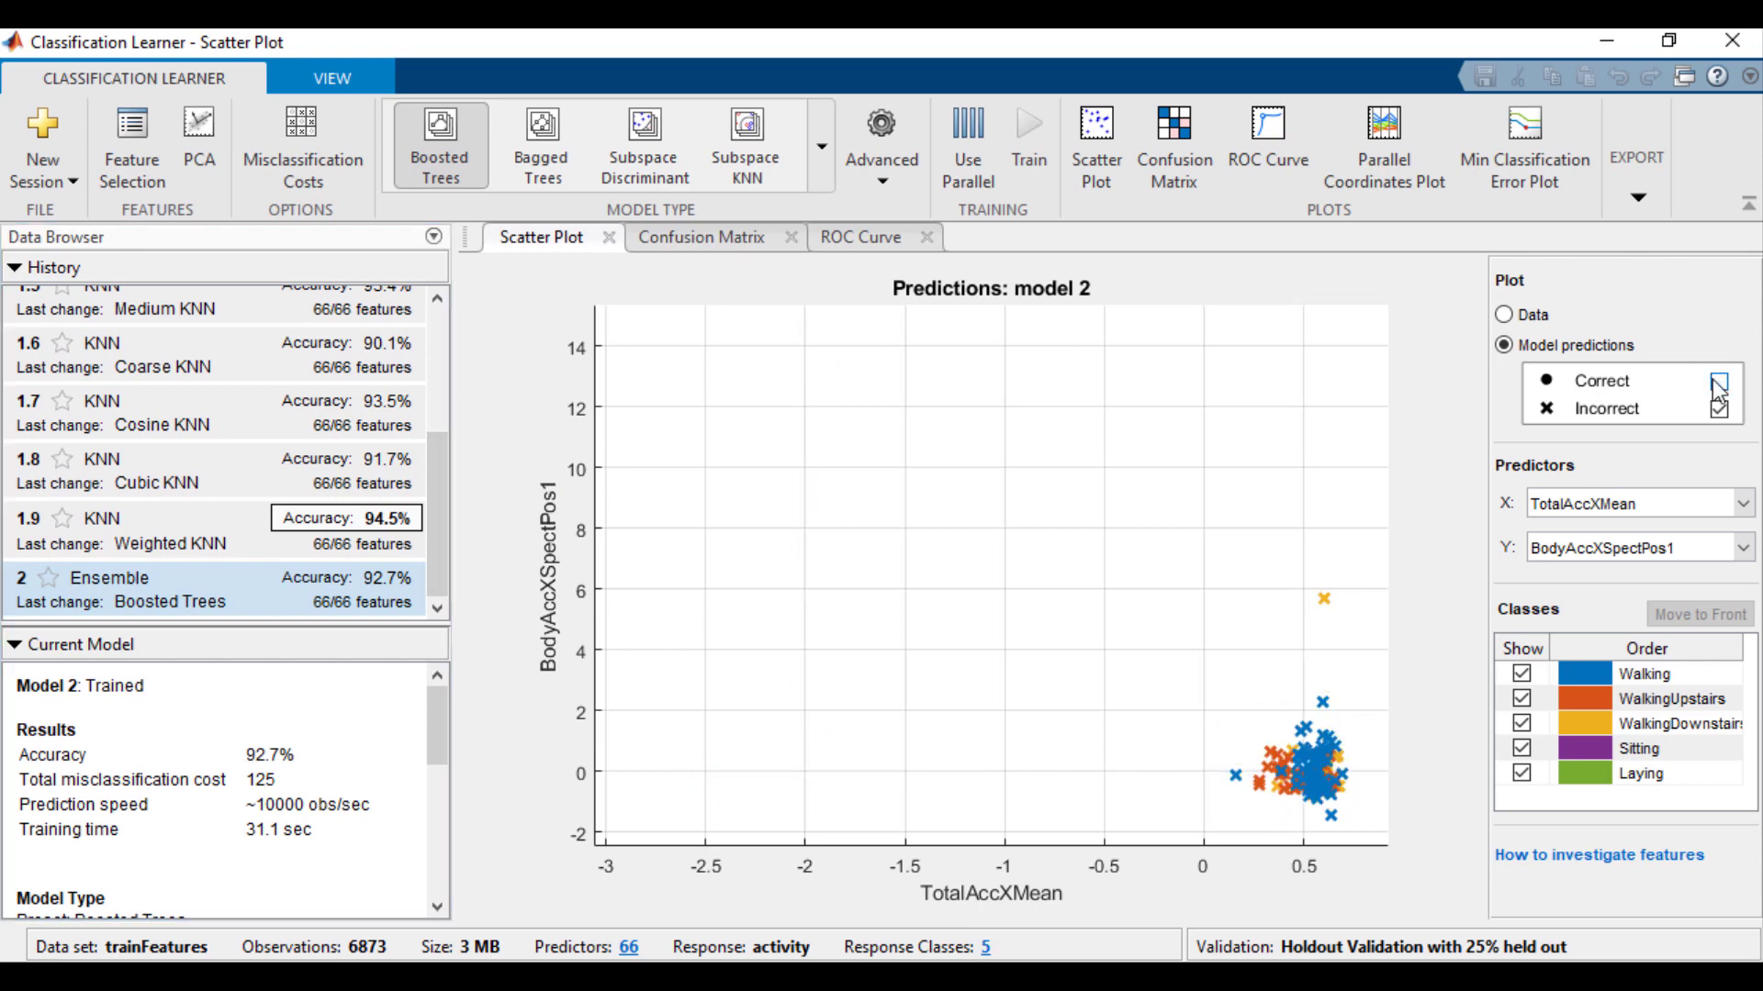
click(1717, 384)
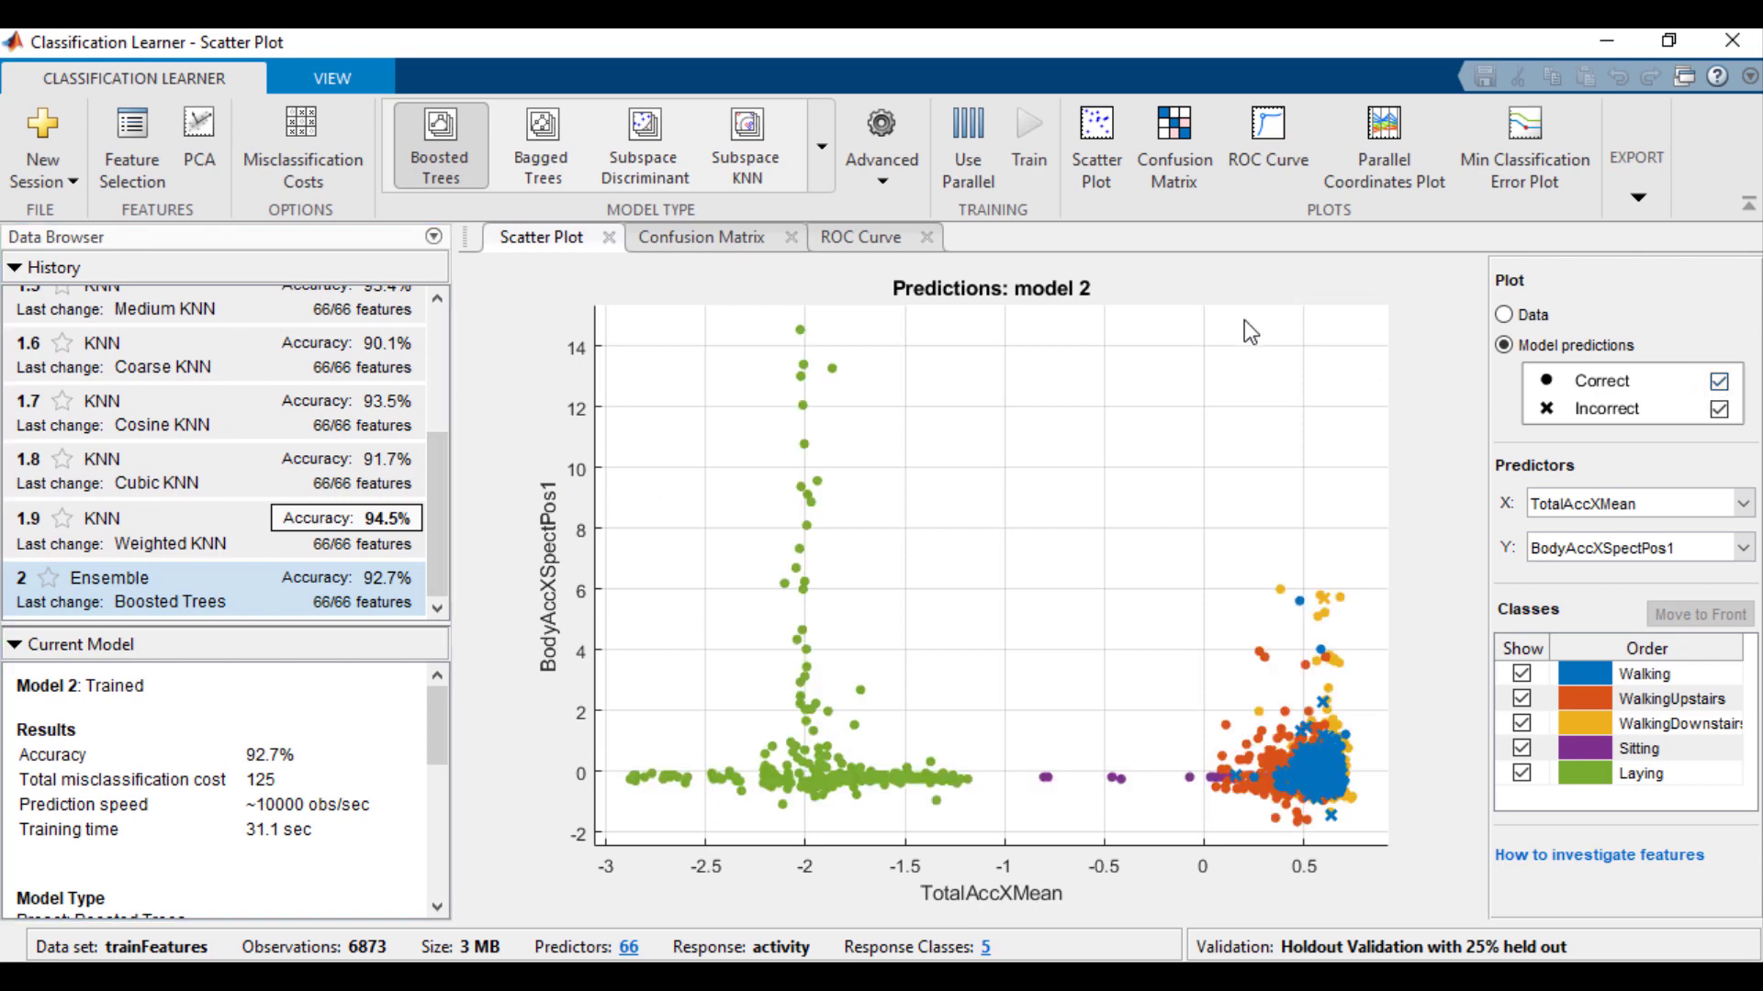
click(1170, 139)
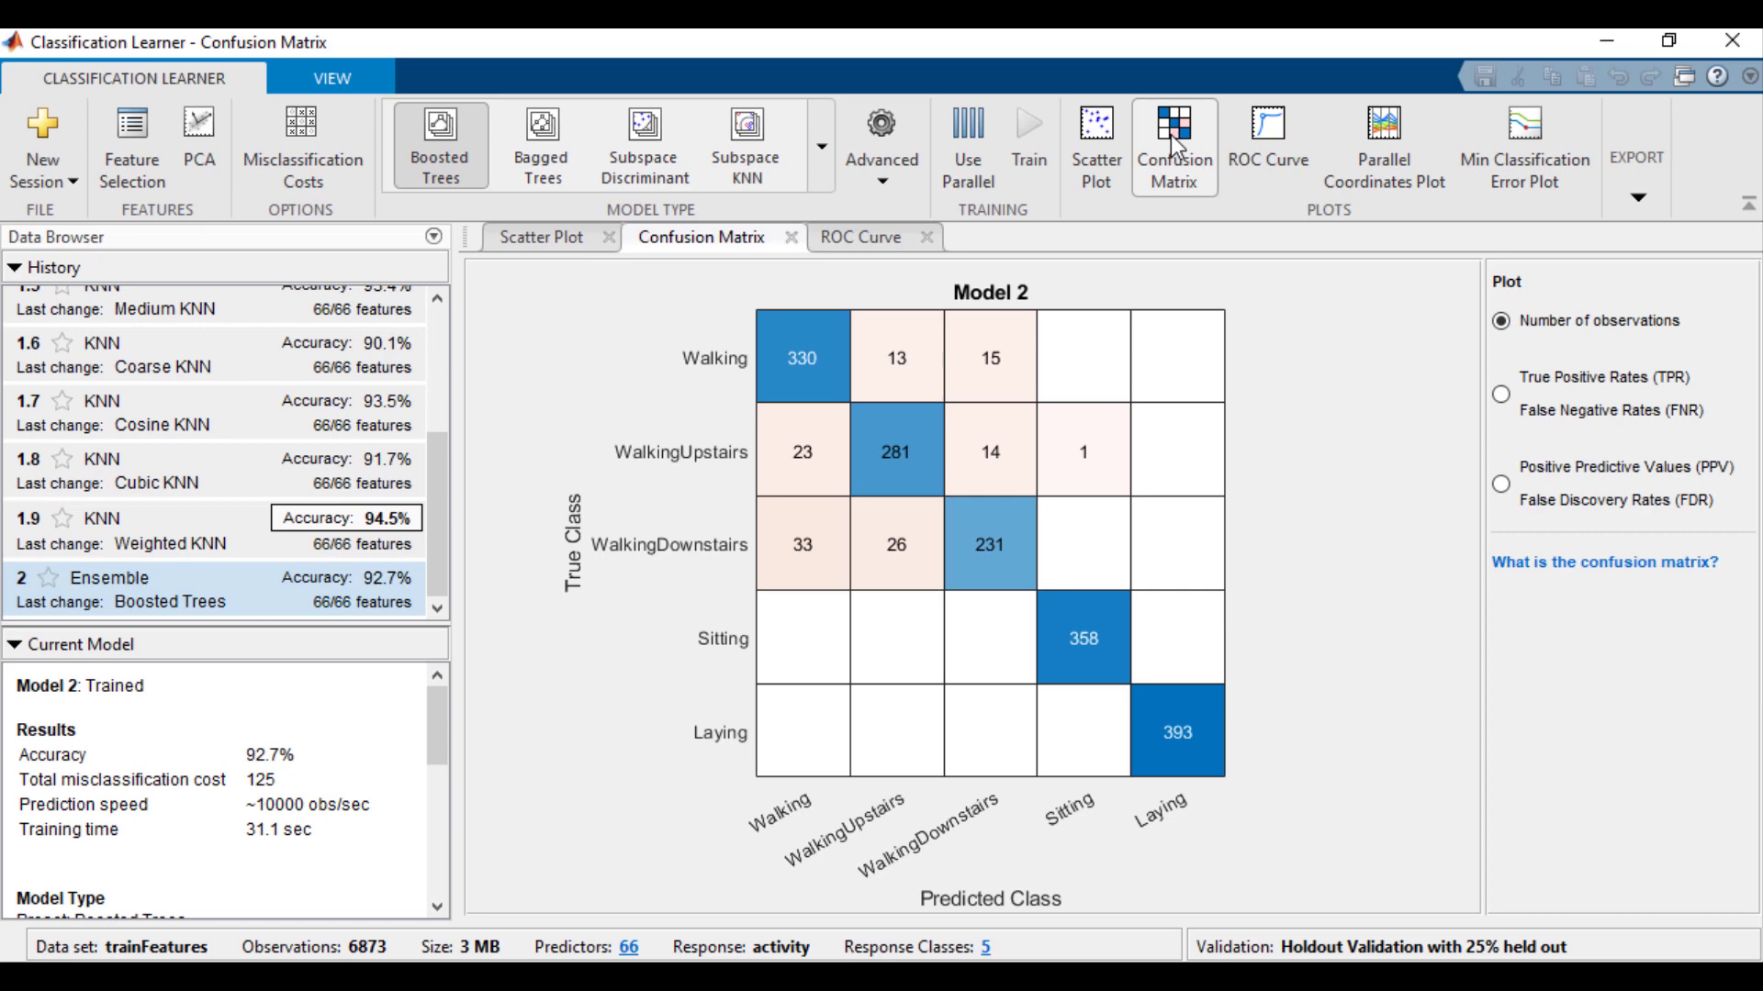
View the ROC curve, then Weighted KNN model 1.9's confusion matrix at 94.5%.
click(1266, 127)
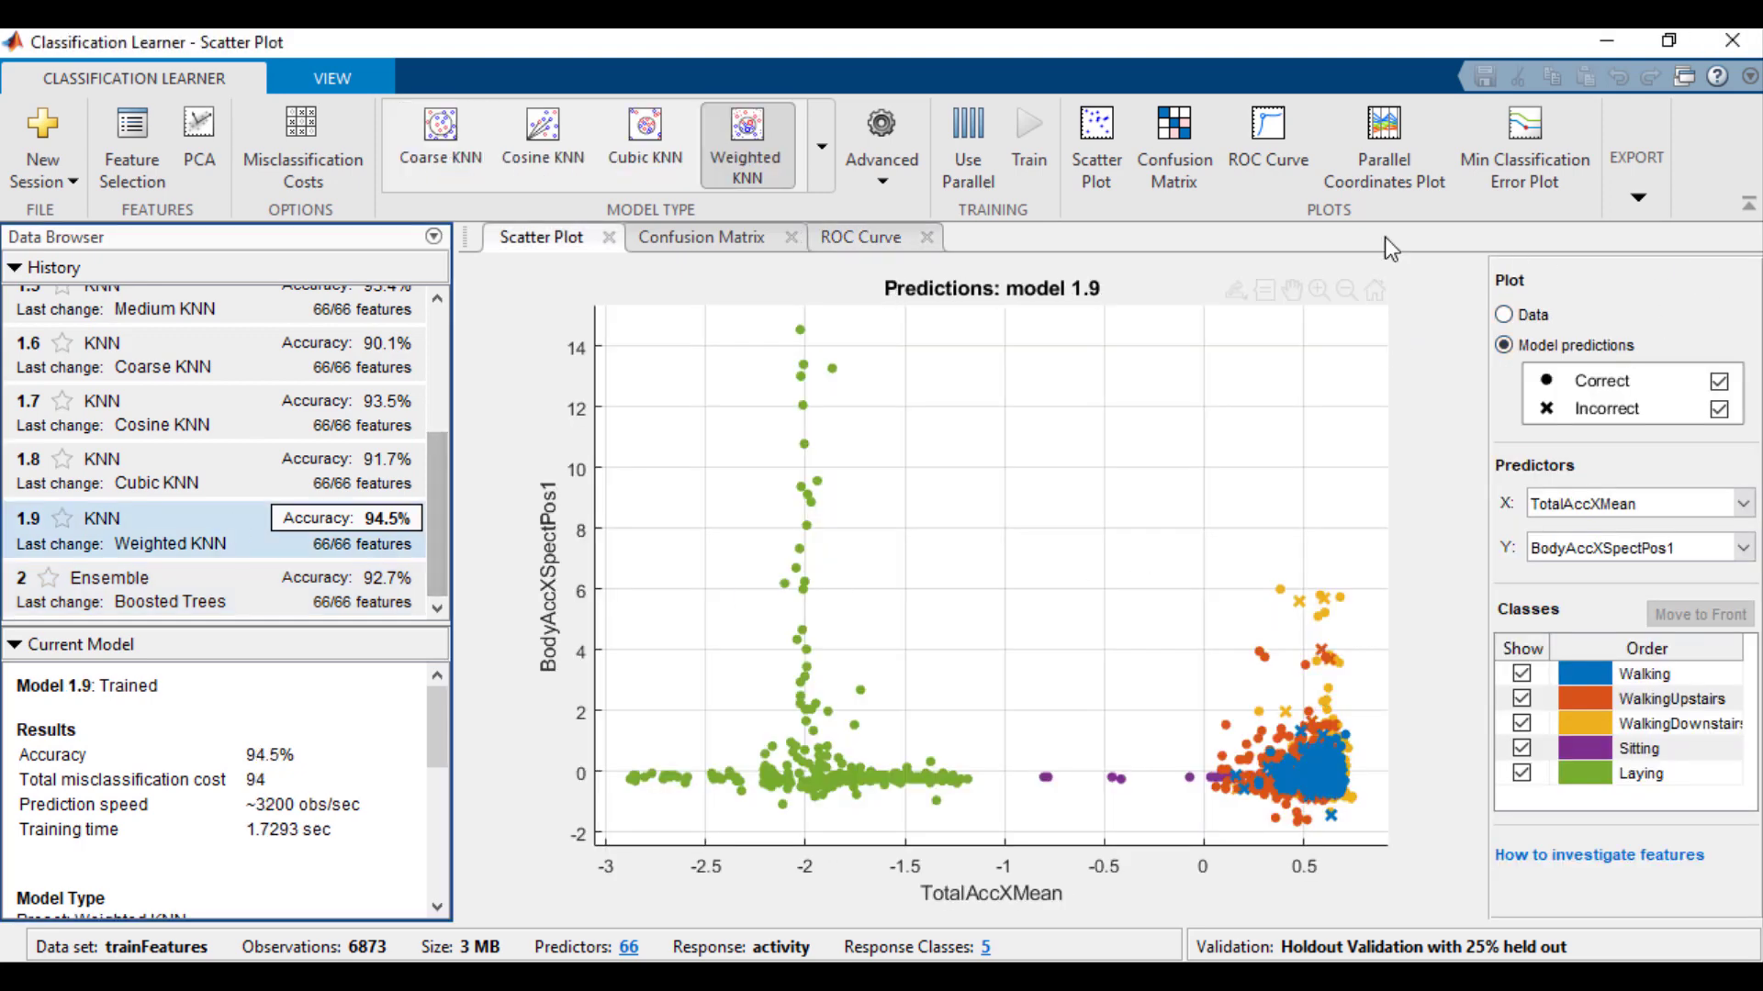
click(1195, 139)
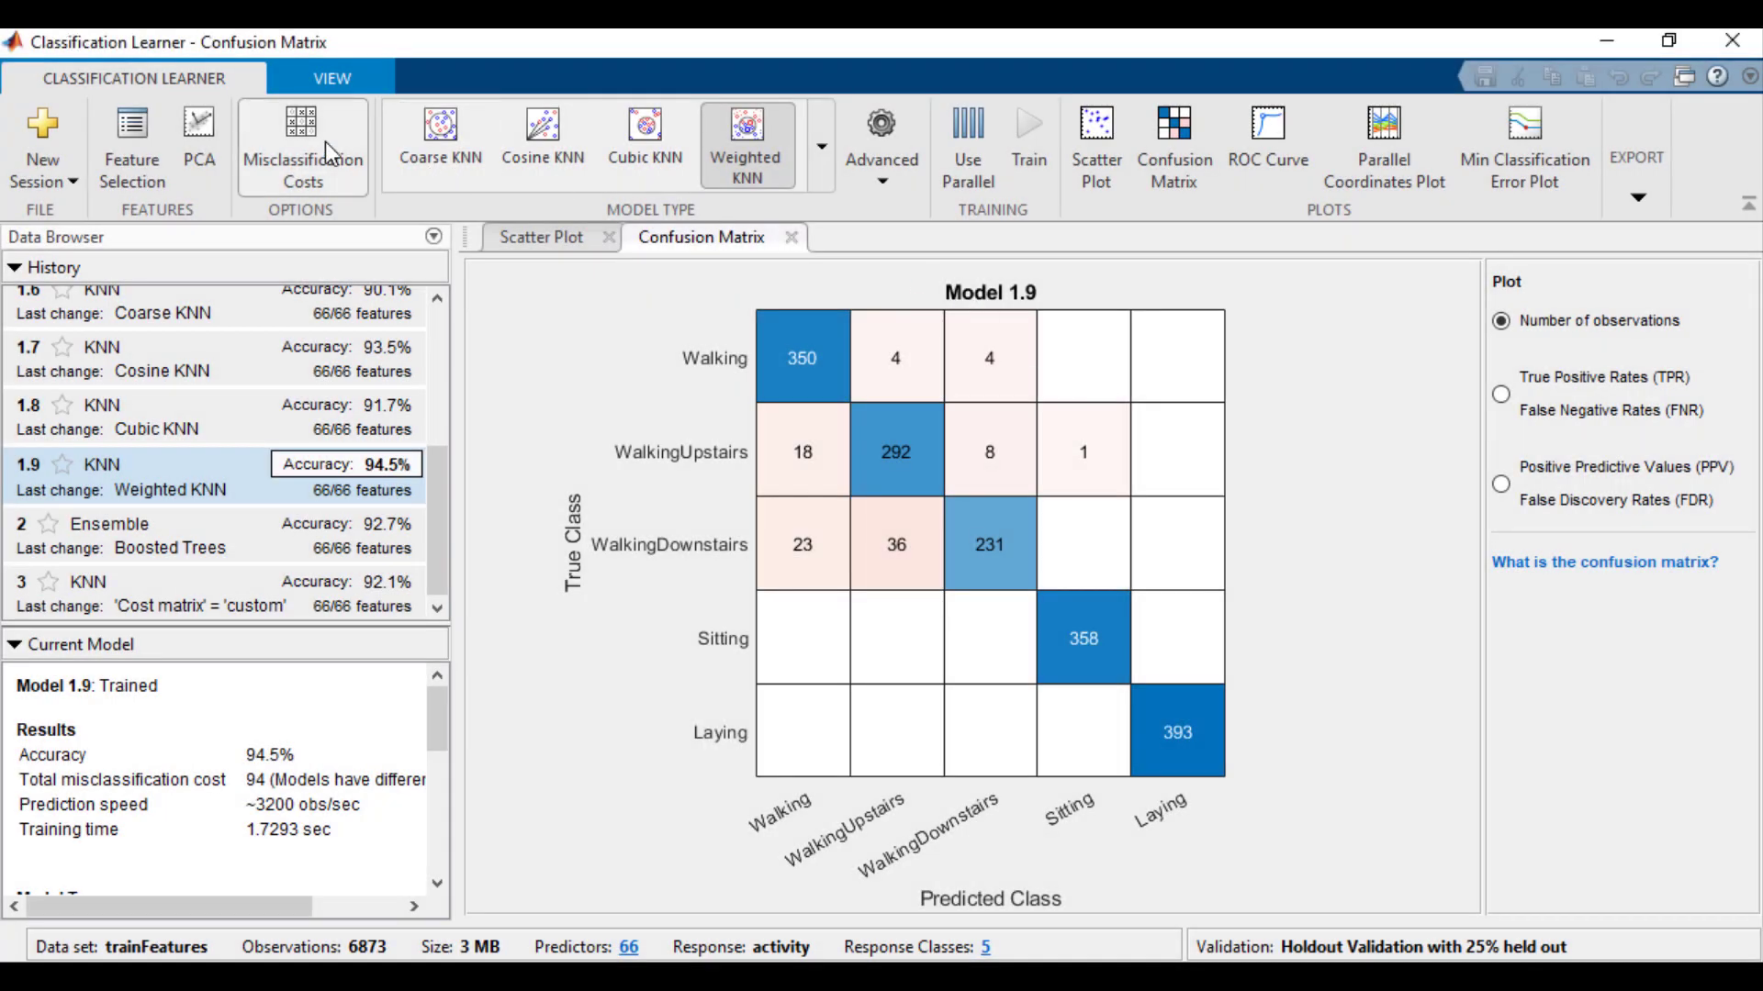
Set WalkingDownstairs misclassification costs to 2 and train cost-sensitive KNN model 4.
click(325, 142)
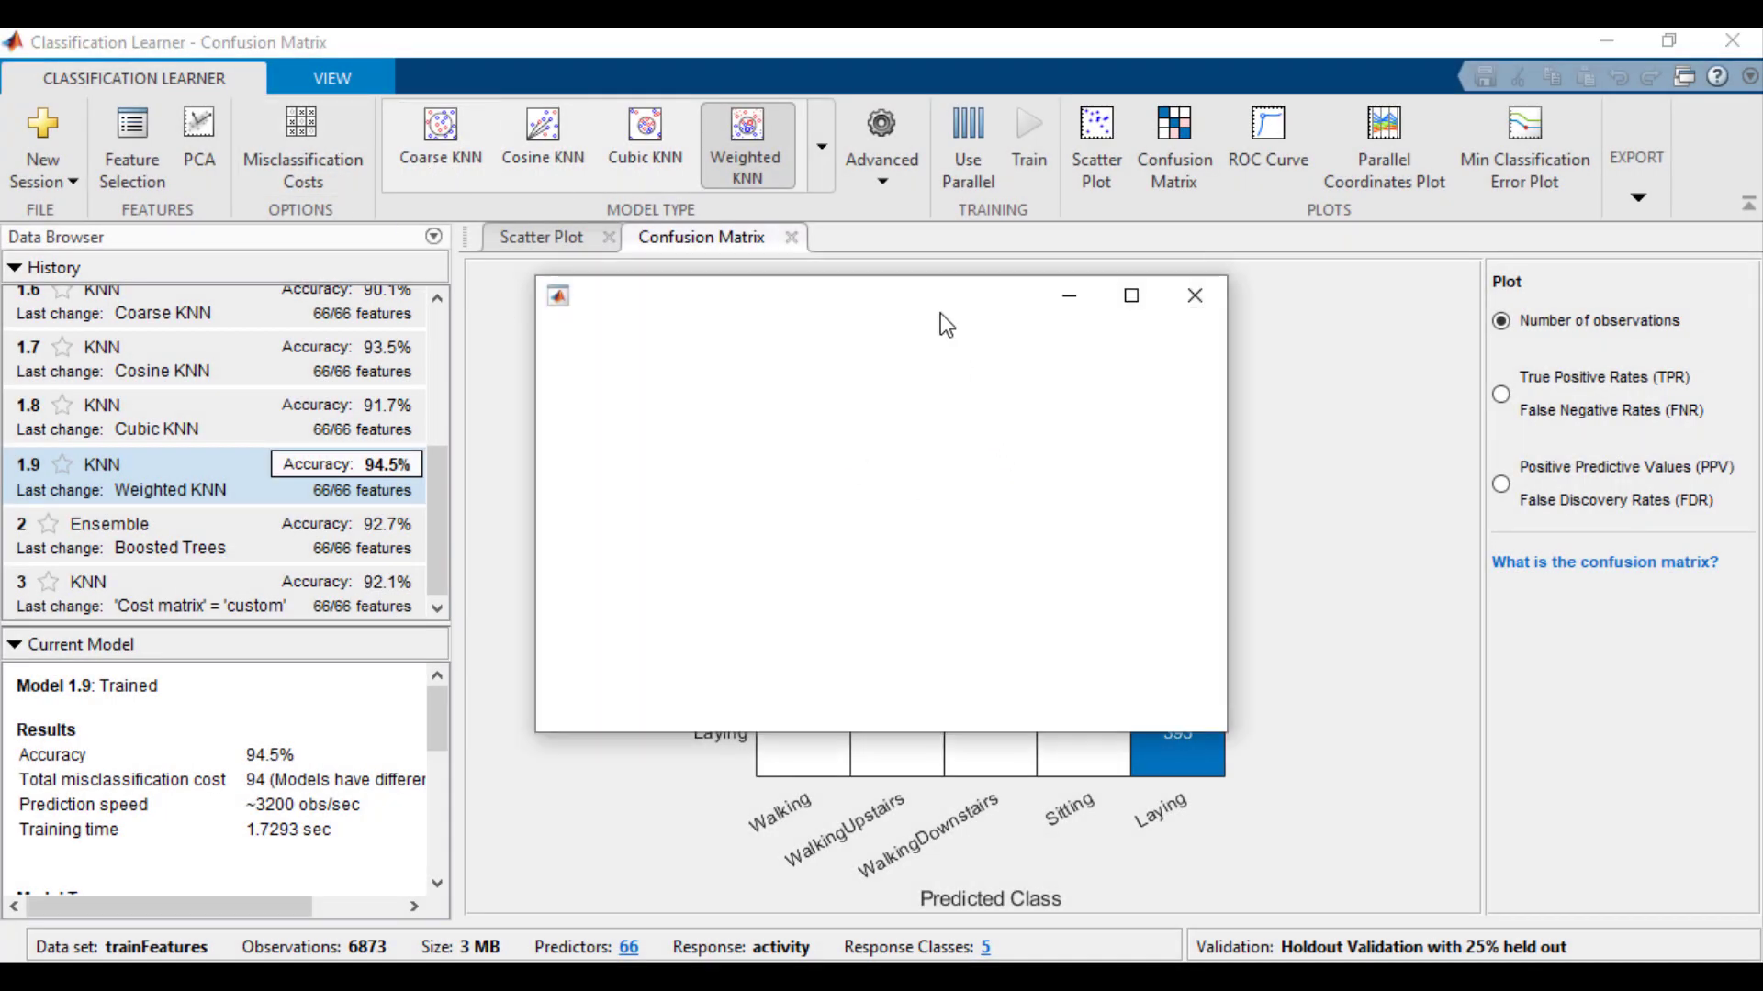
drag(940, 324, 1433, 389)
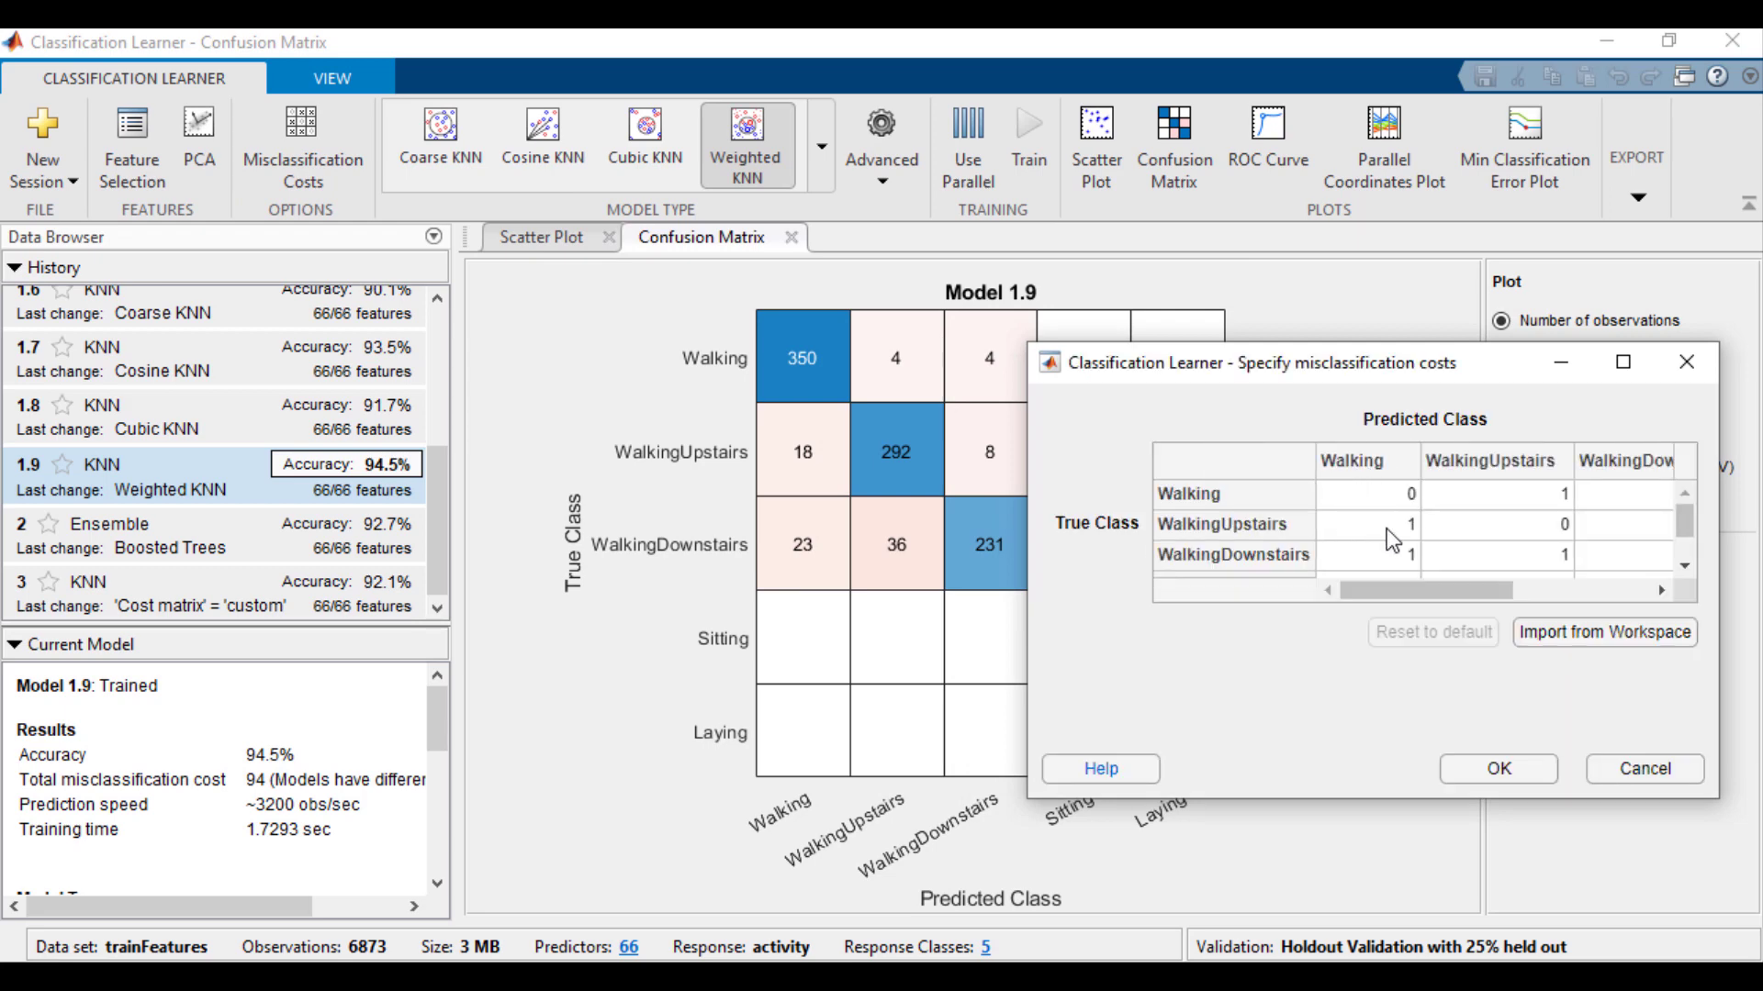
click(1387, 525)
click(1397, 555)
text(2)
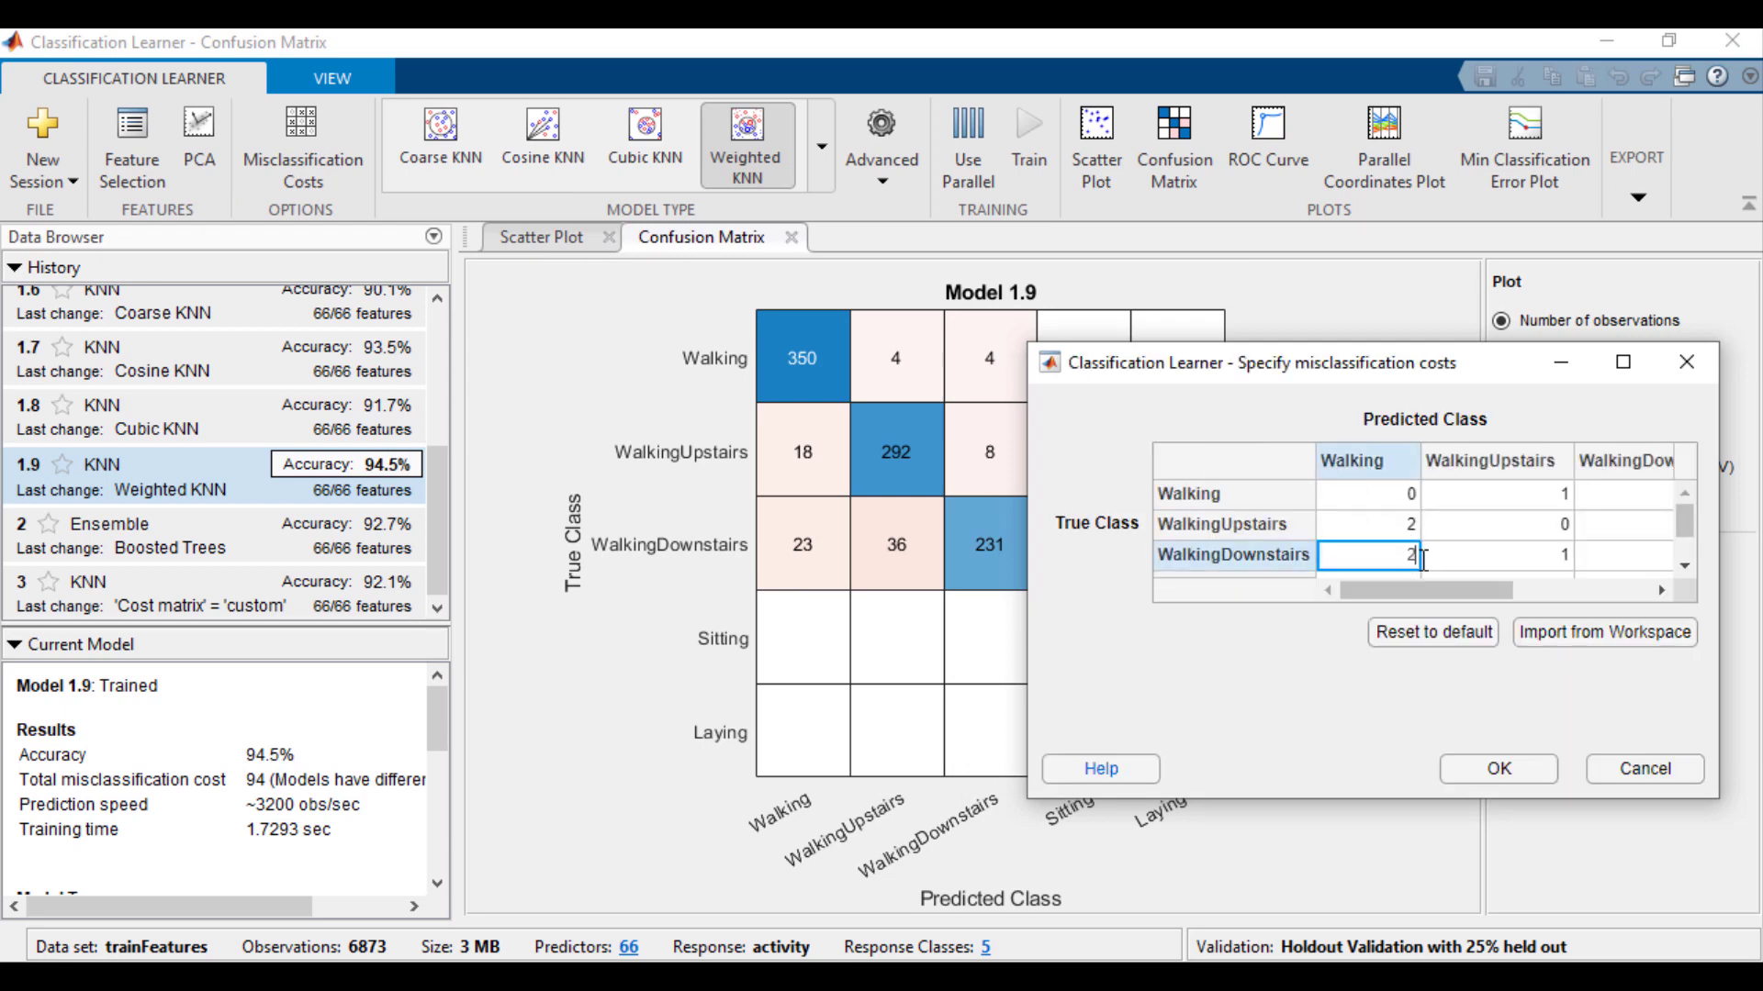
click(1541, 557)
text(2)
click(1510, 766)
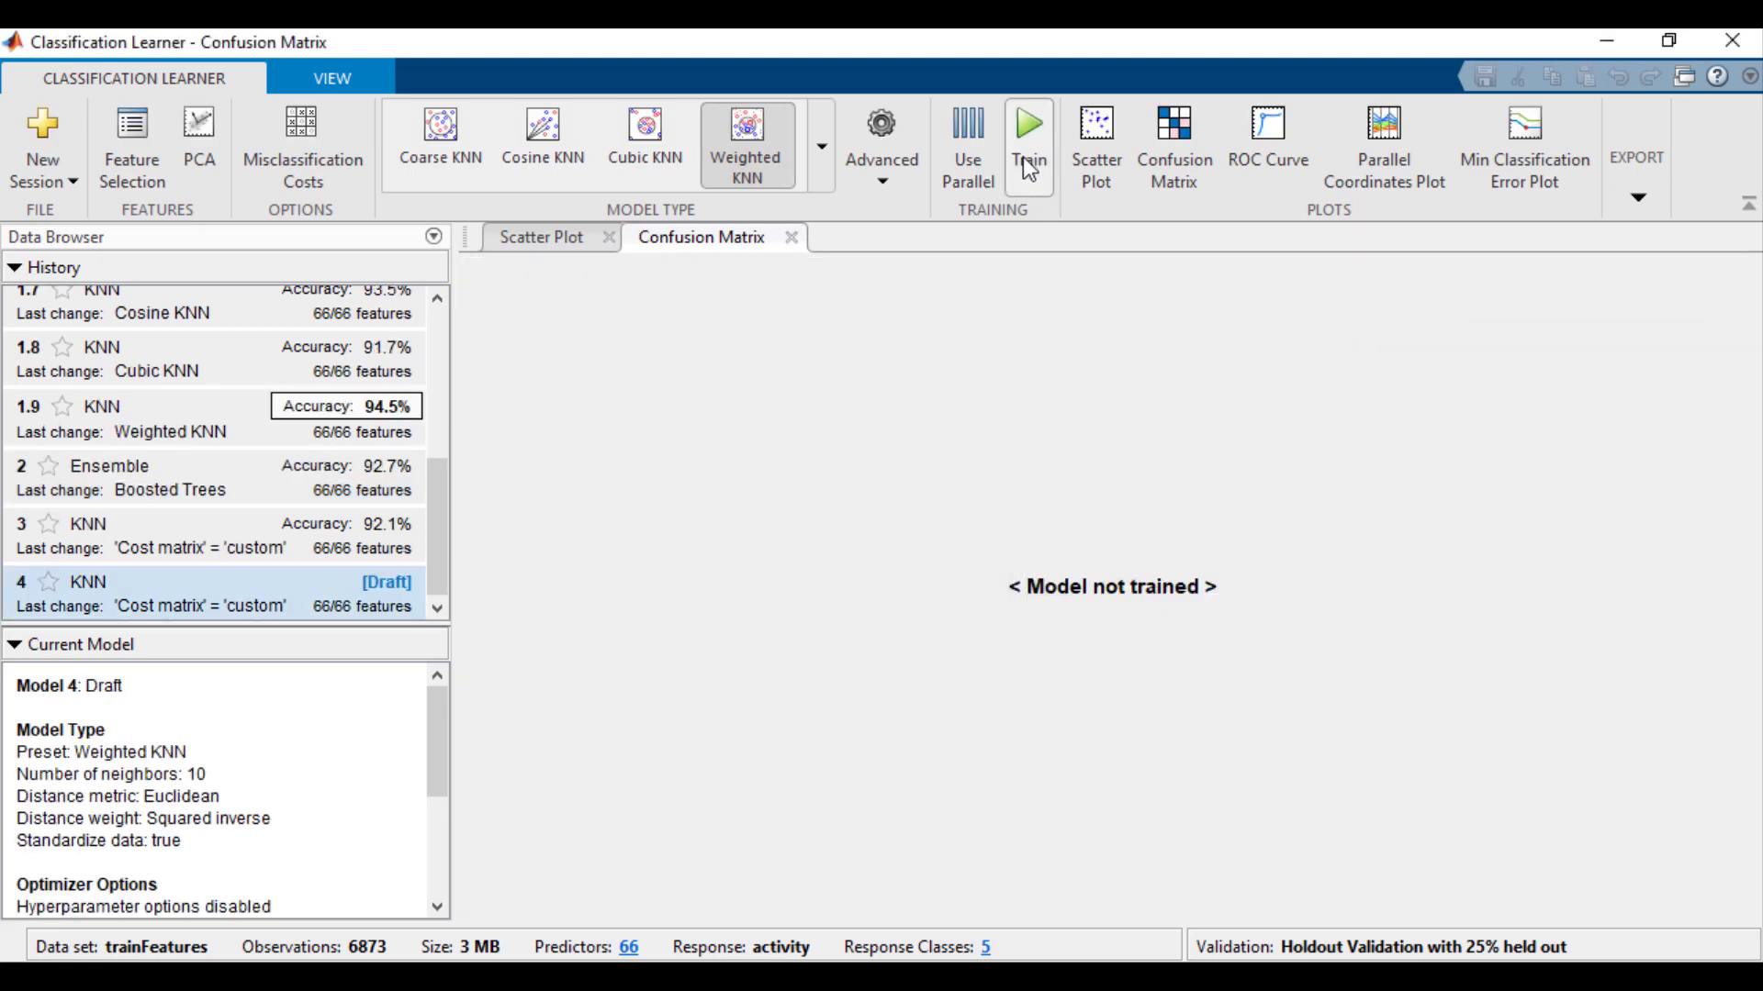
click(1023, 157)
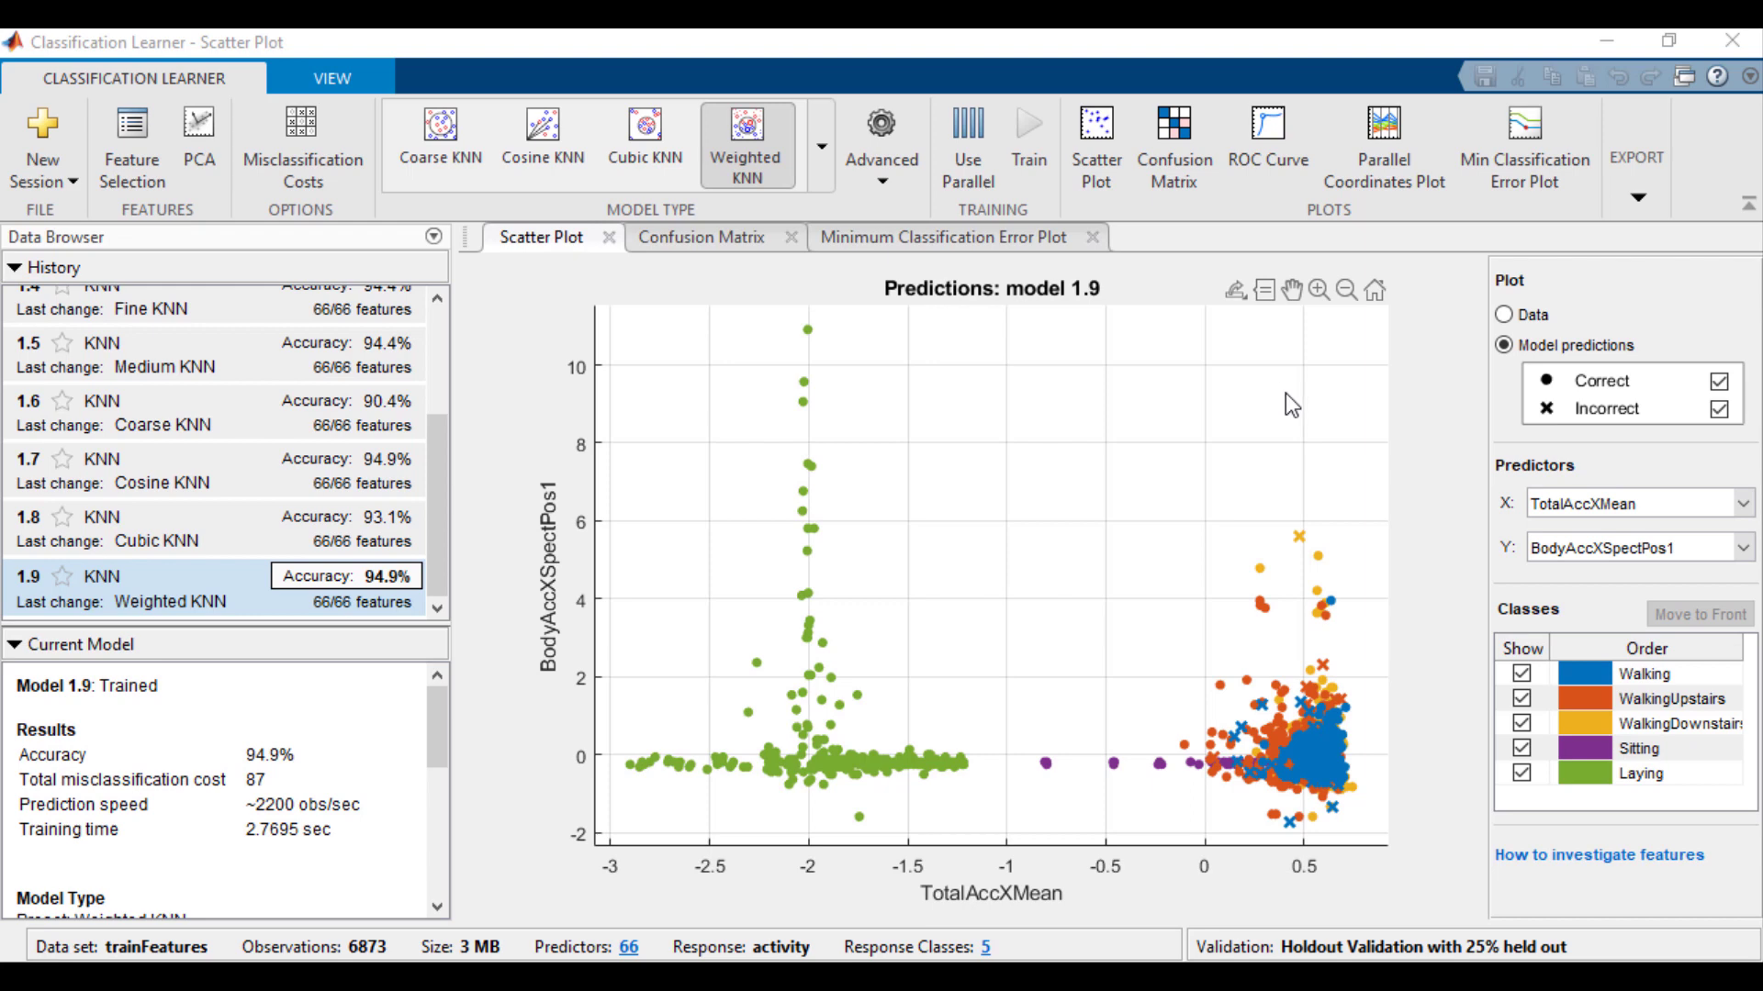
Inspect weighted KNN neighbour settings under Advanced, then show the Feature Selection predictor list.
click(888, 186)
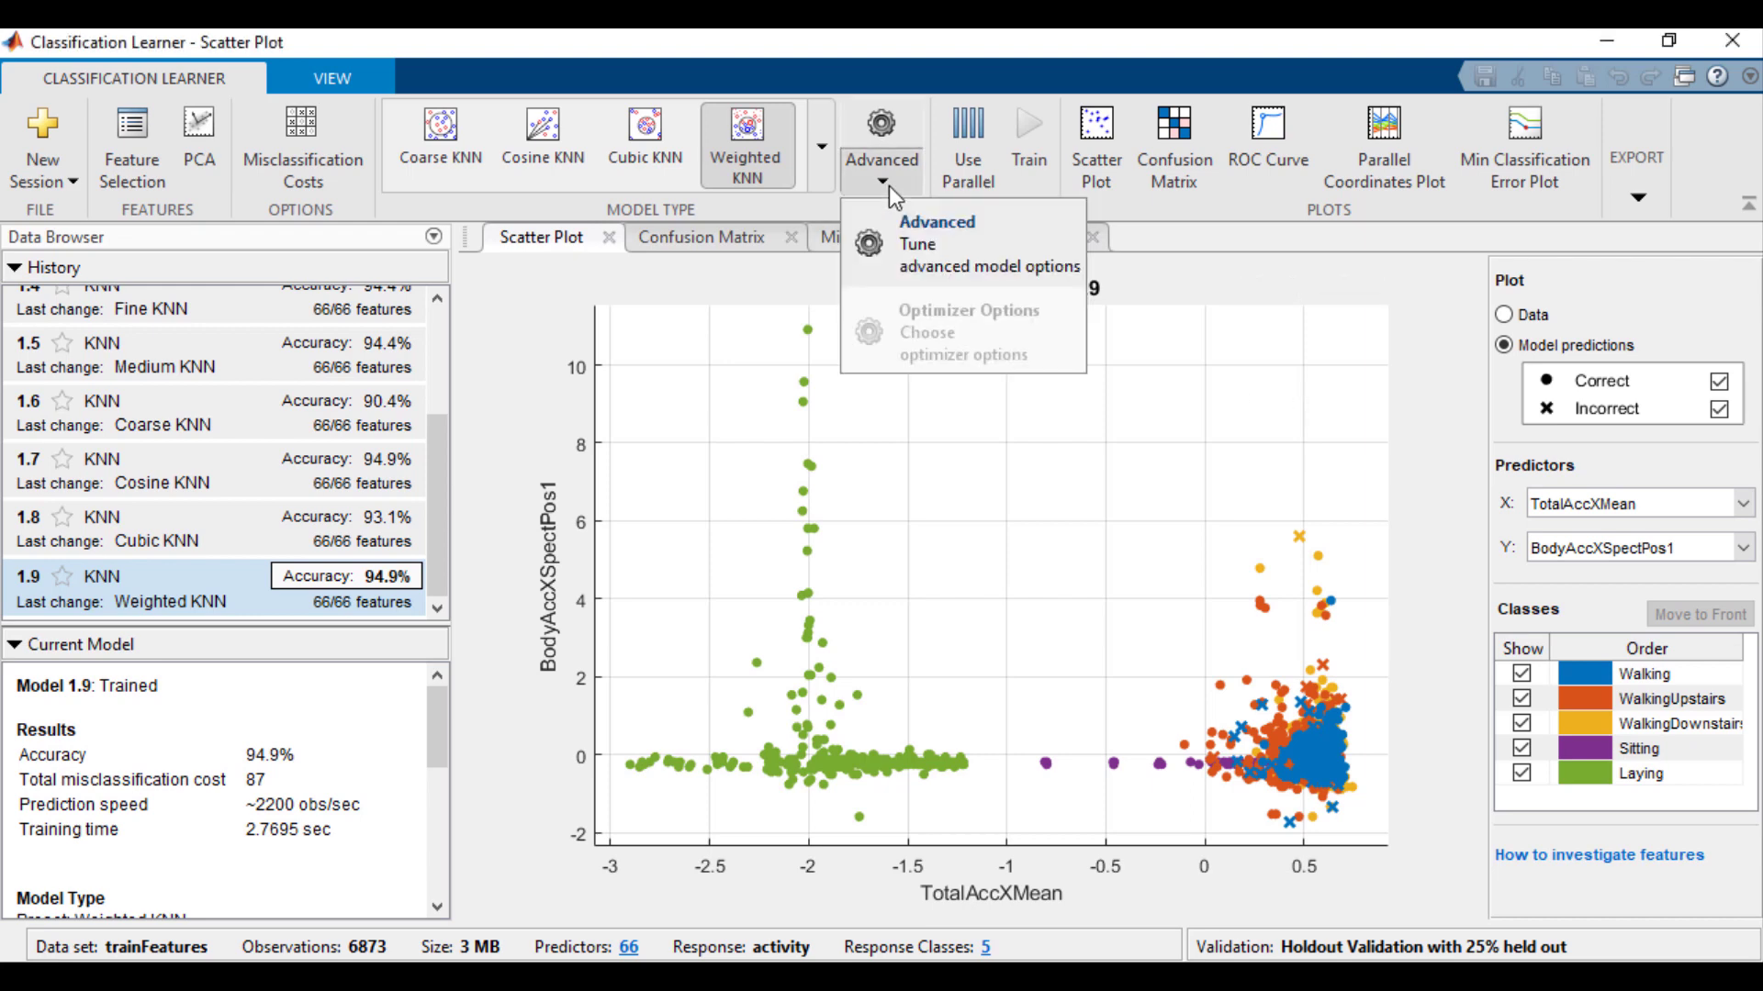
click(922, 257)
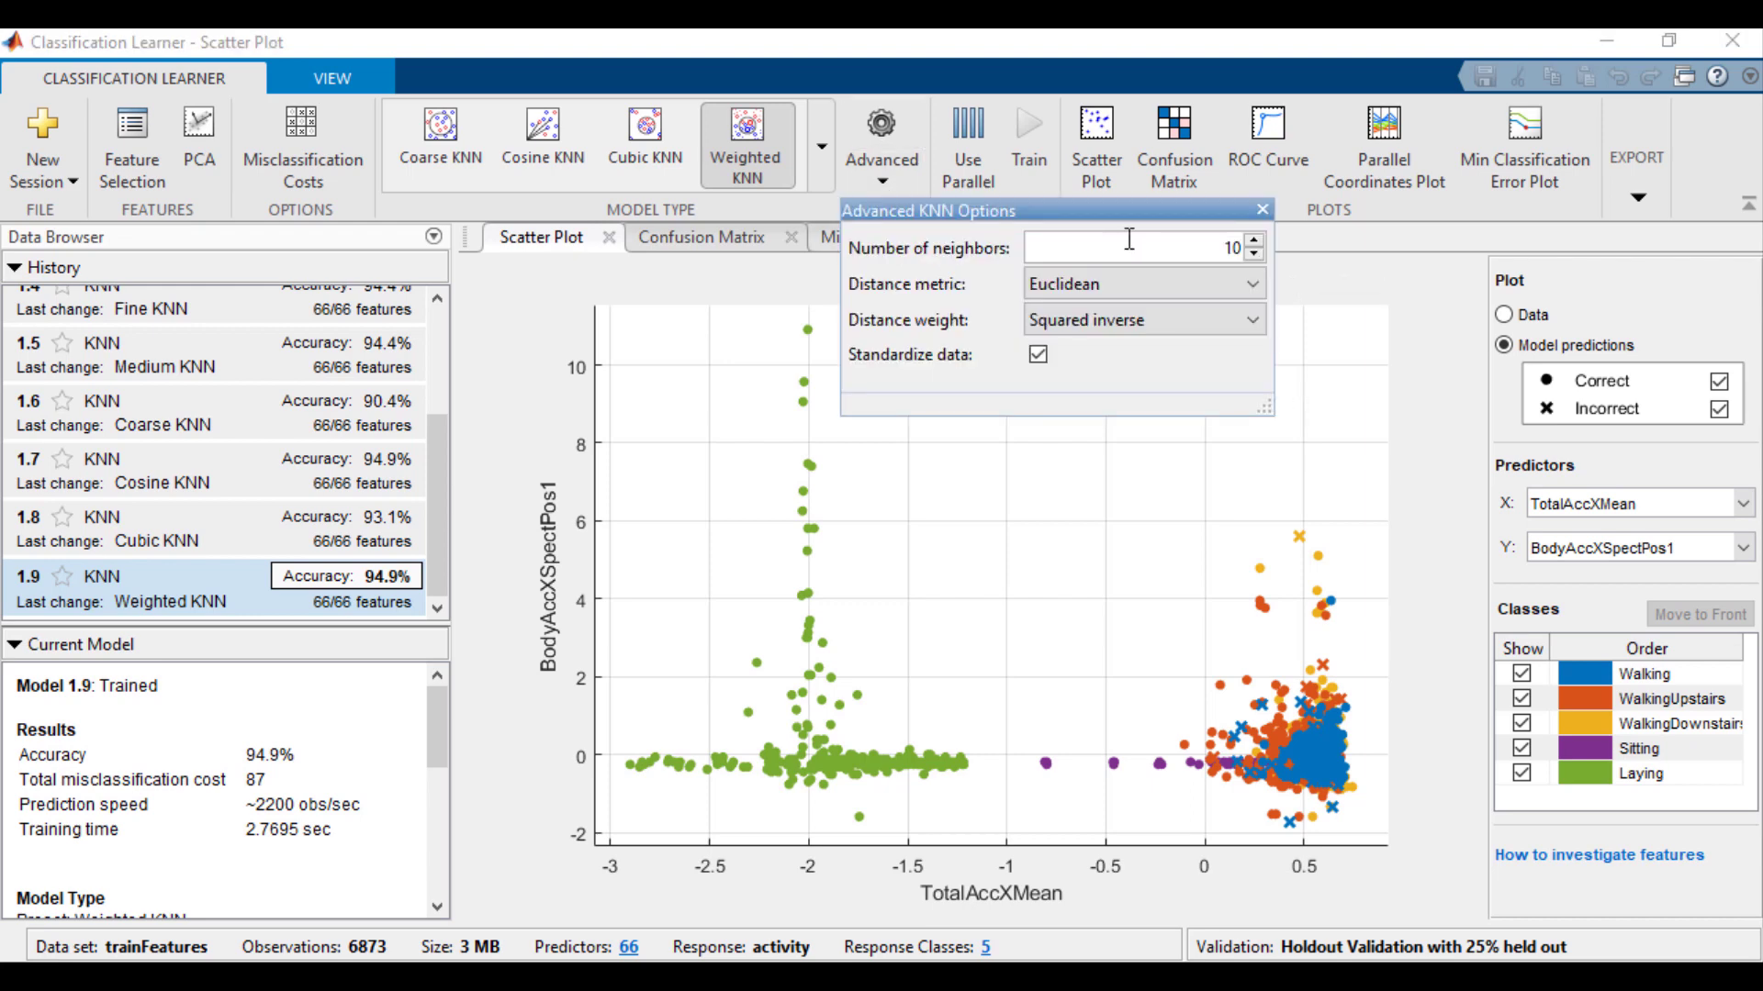
click(1263, 211)
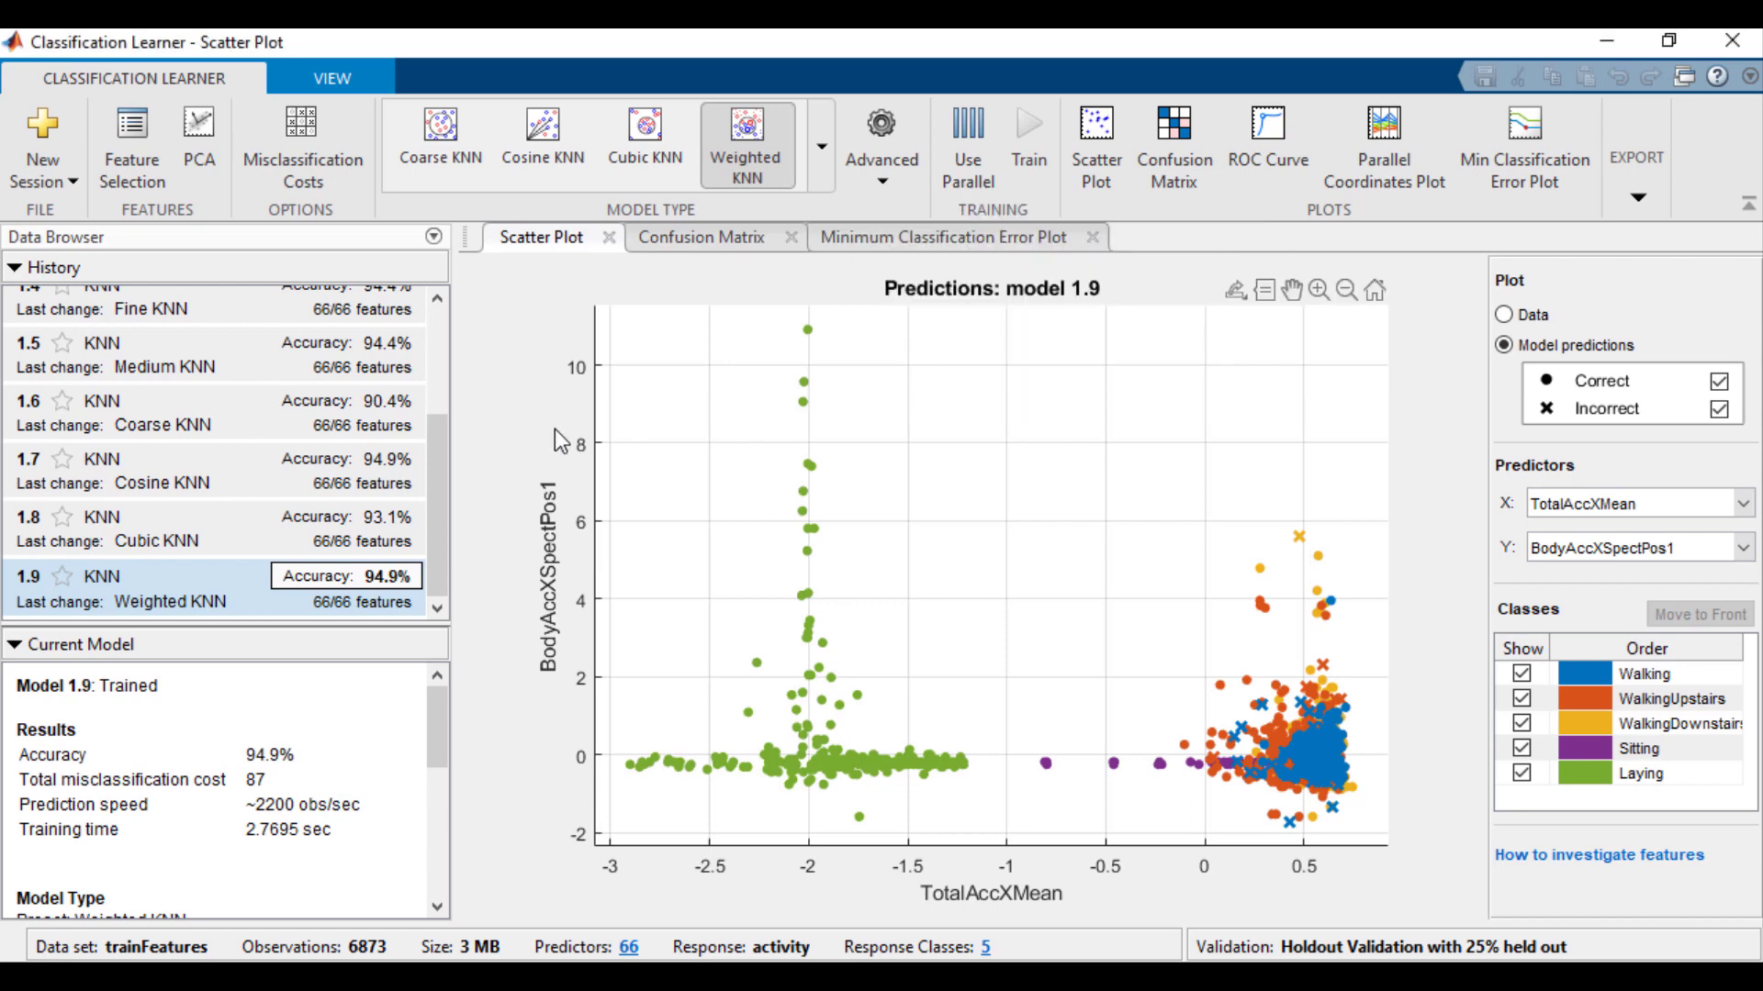
click(143, 161)
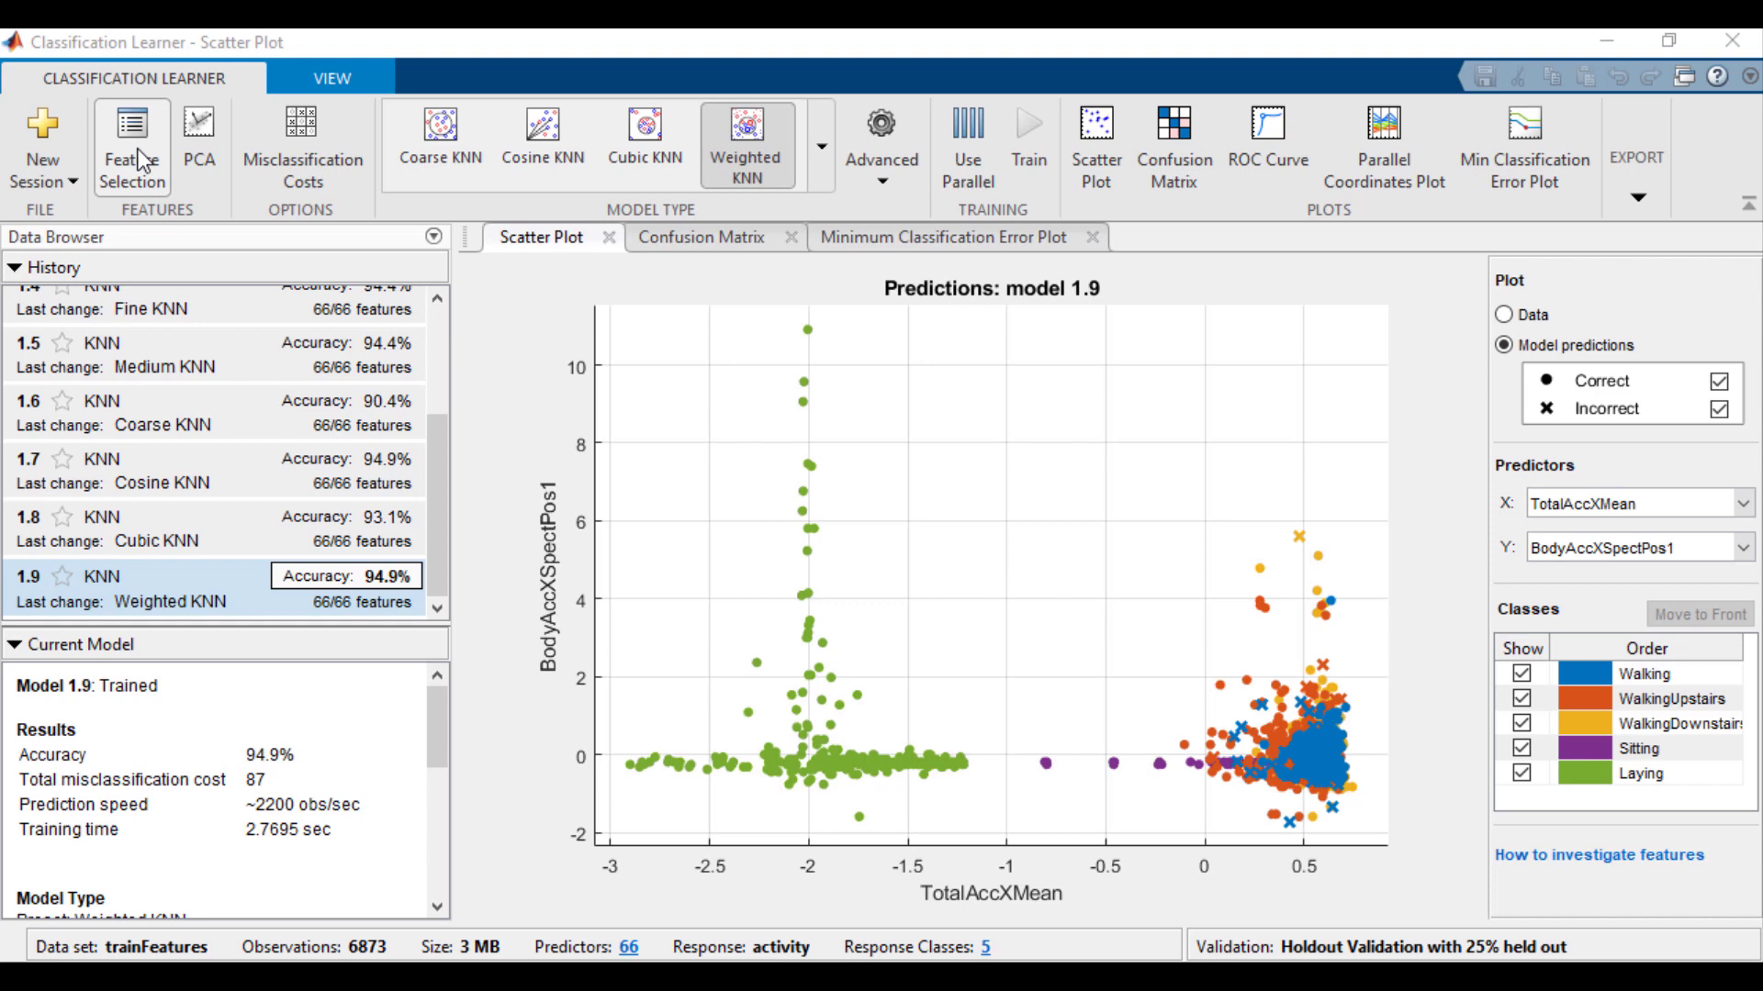
drag(826, 248, 639, 264)
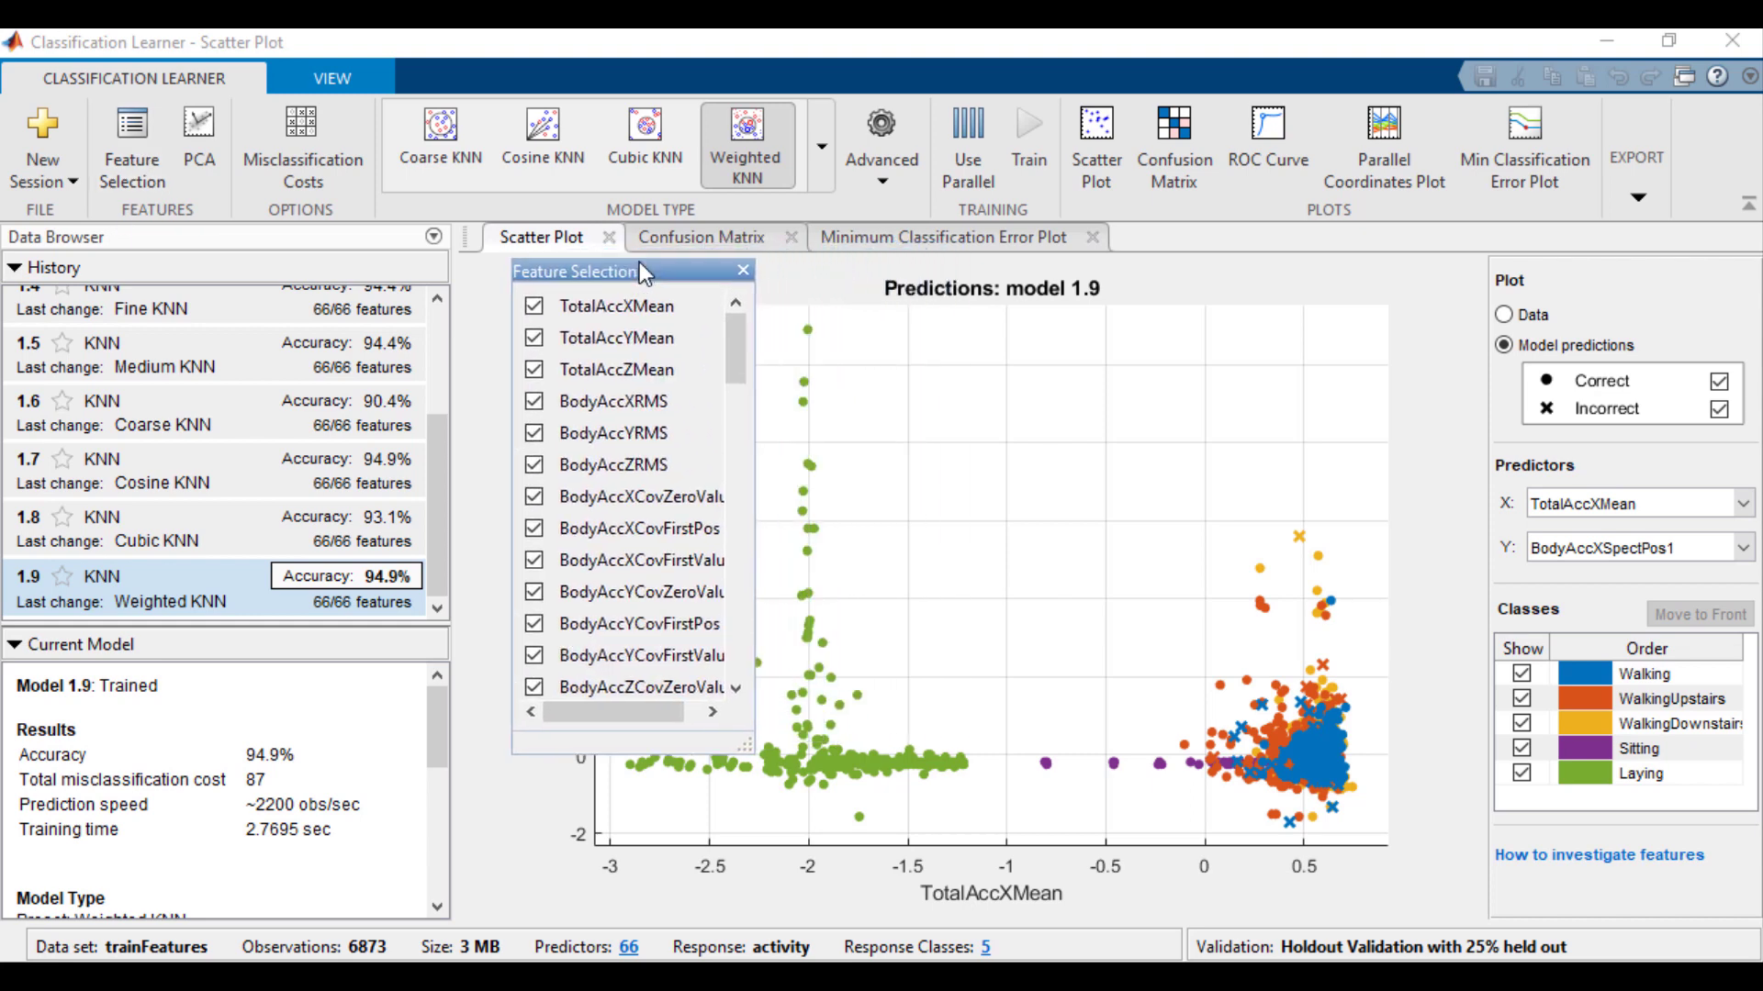
drag(736, 350, 721, 611)
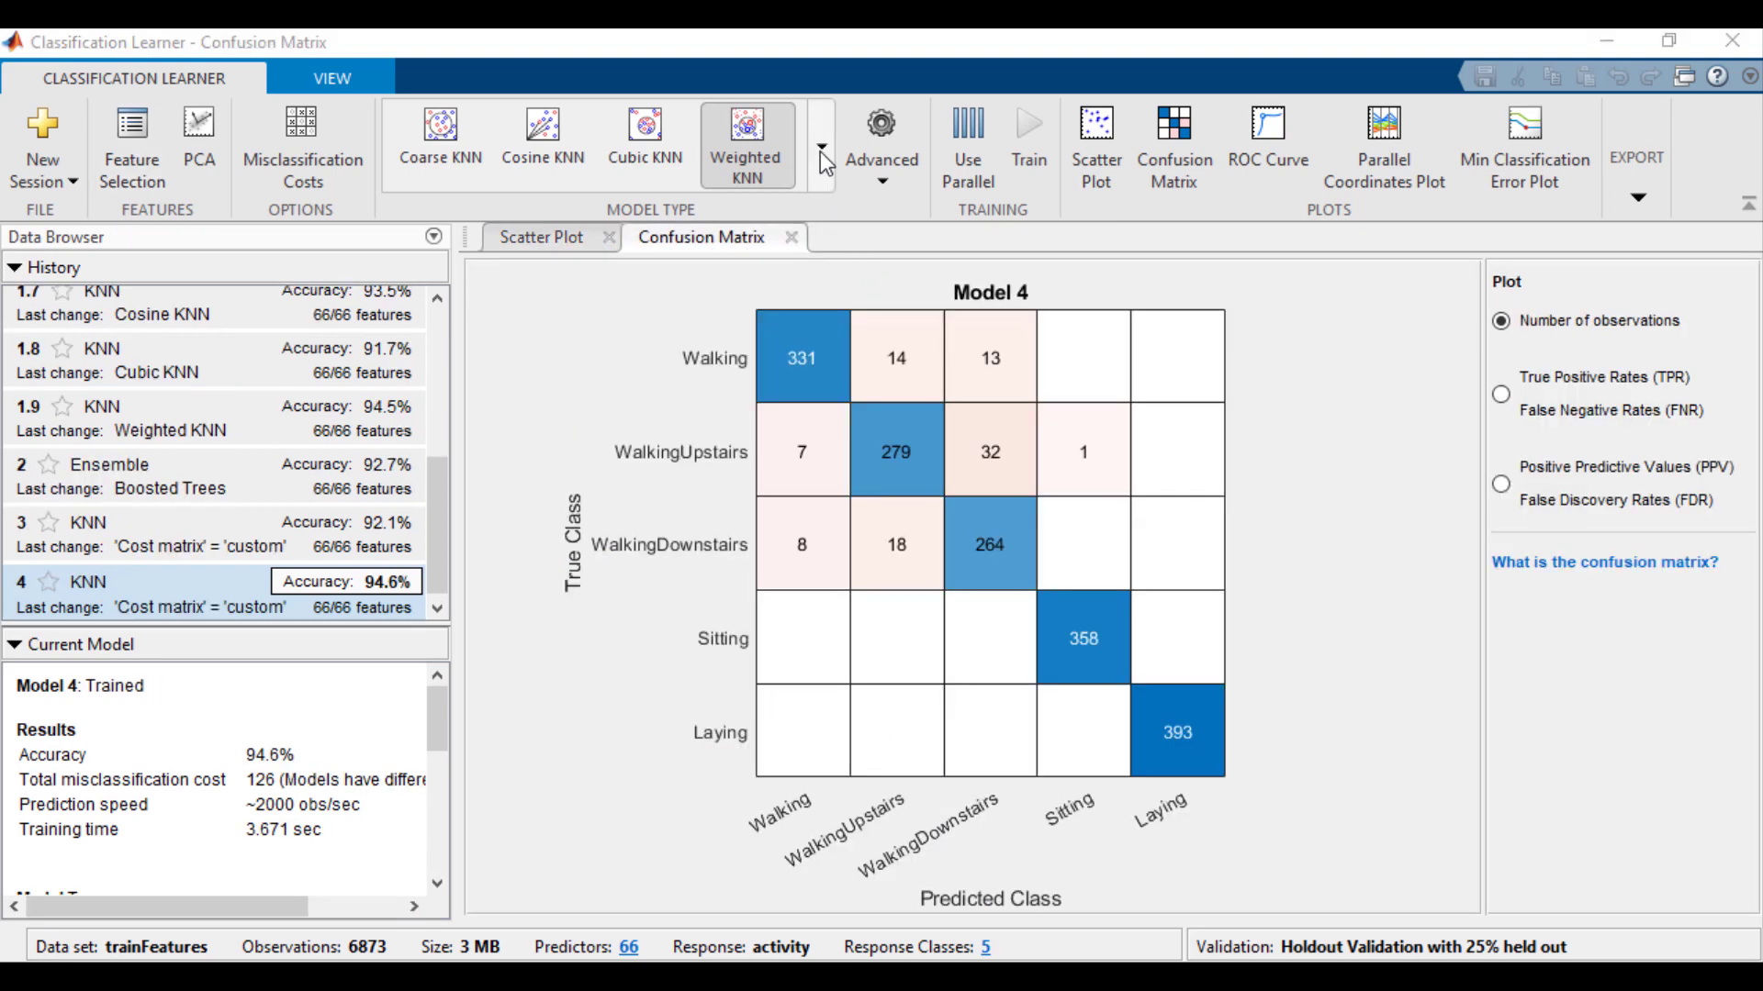
Choose Optimizable KNN from the gallery for 15-iteration Bayesian hyperparameter tuning.
click(821, 152)
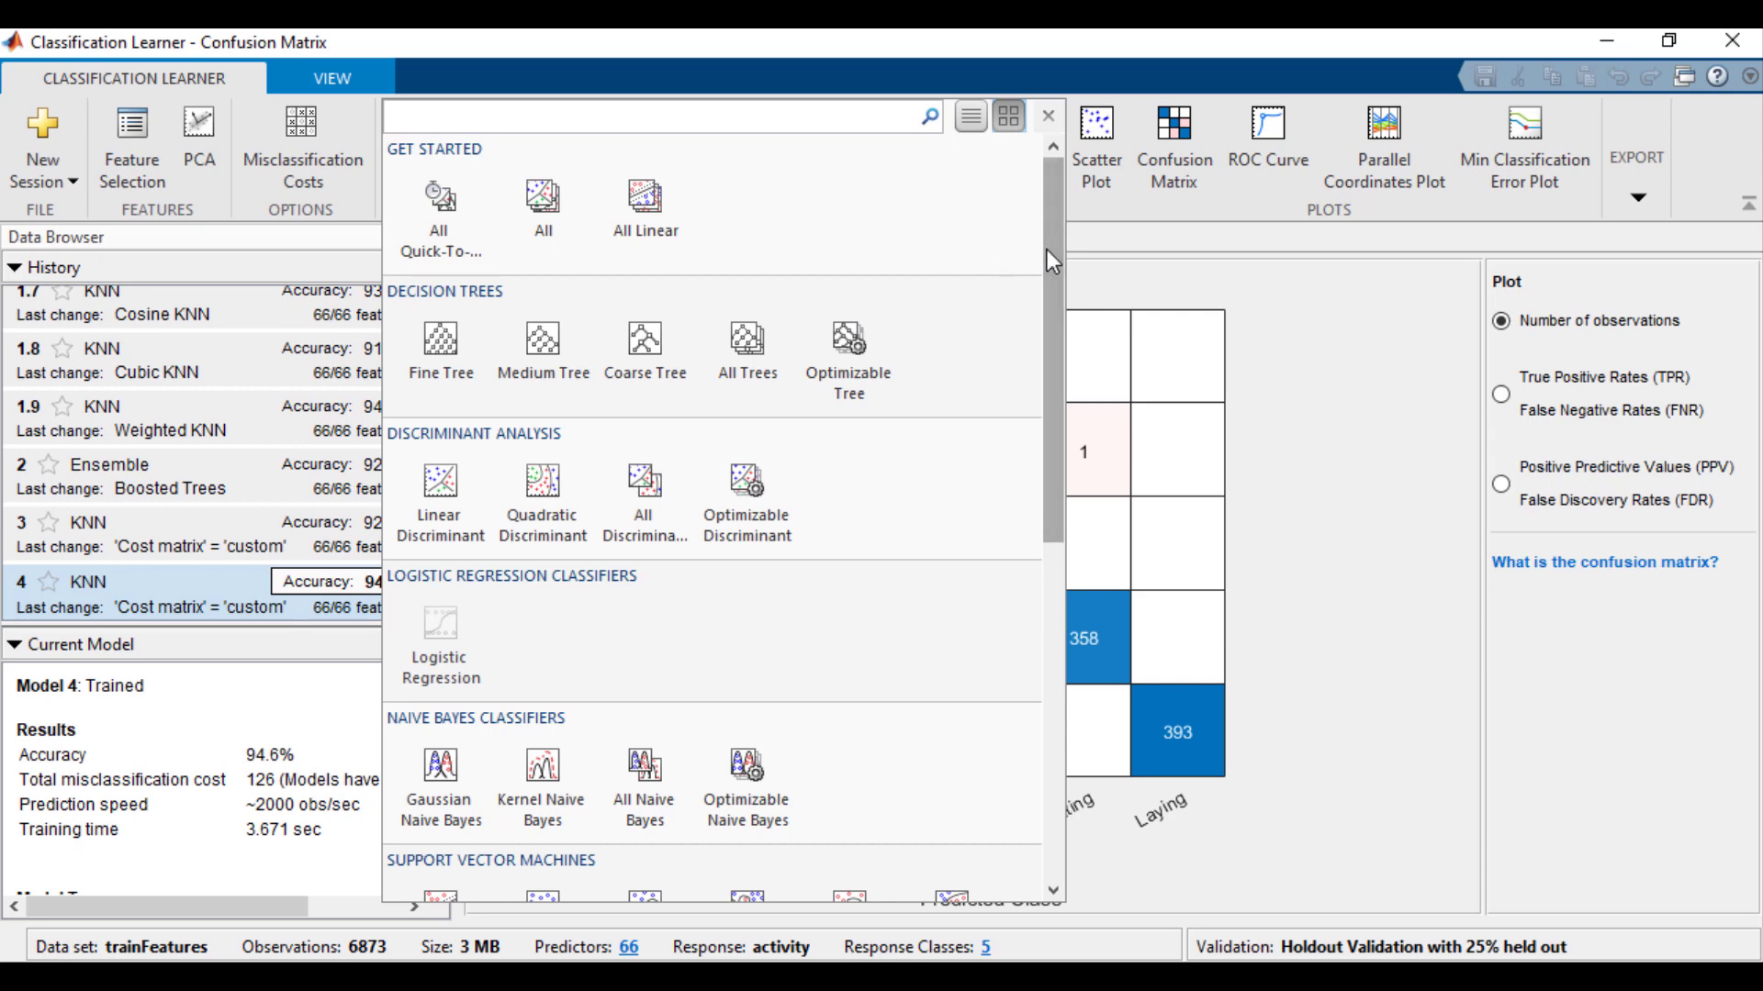
drag(1047, 250, 1067, 528)
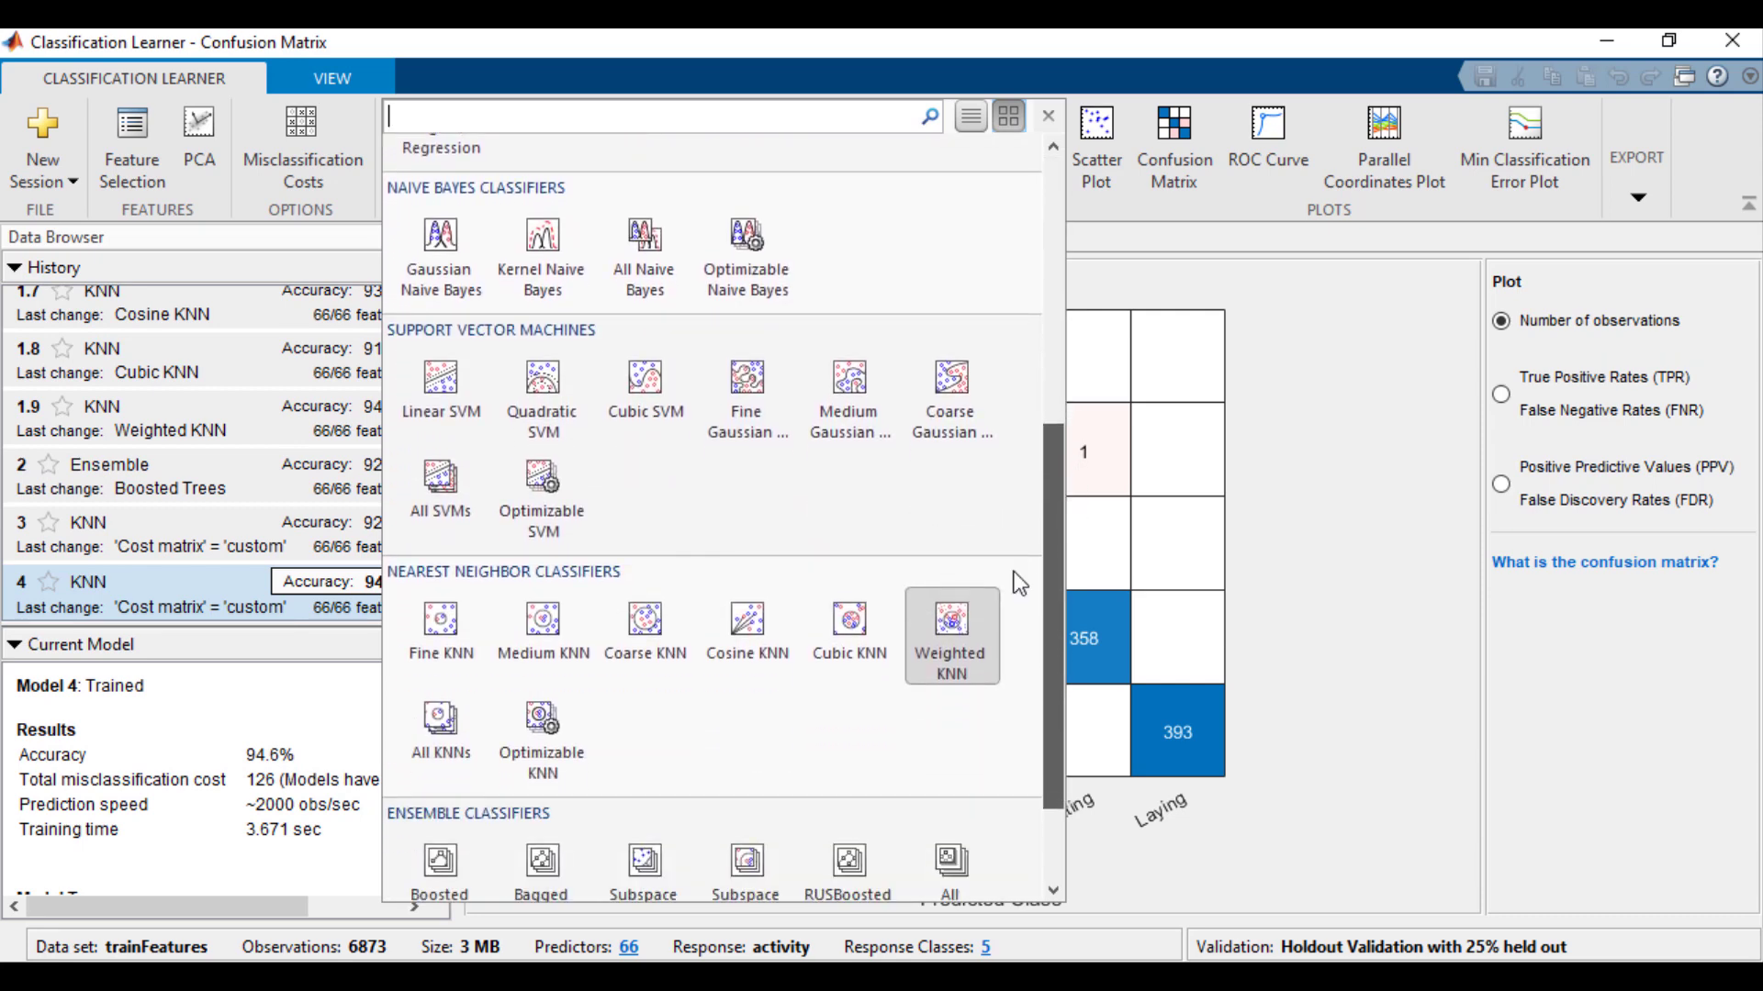
click(524, 750)
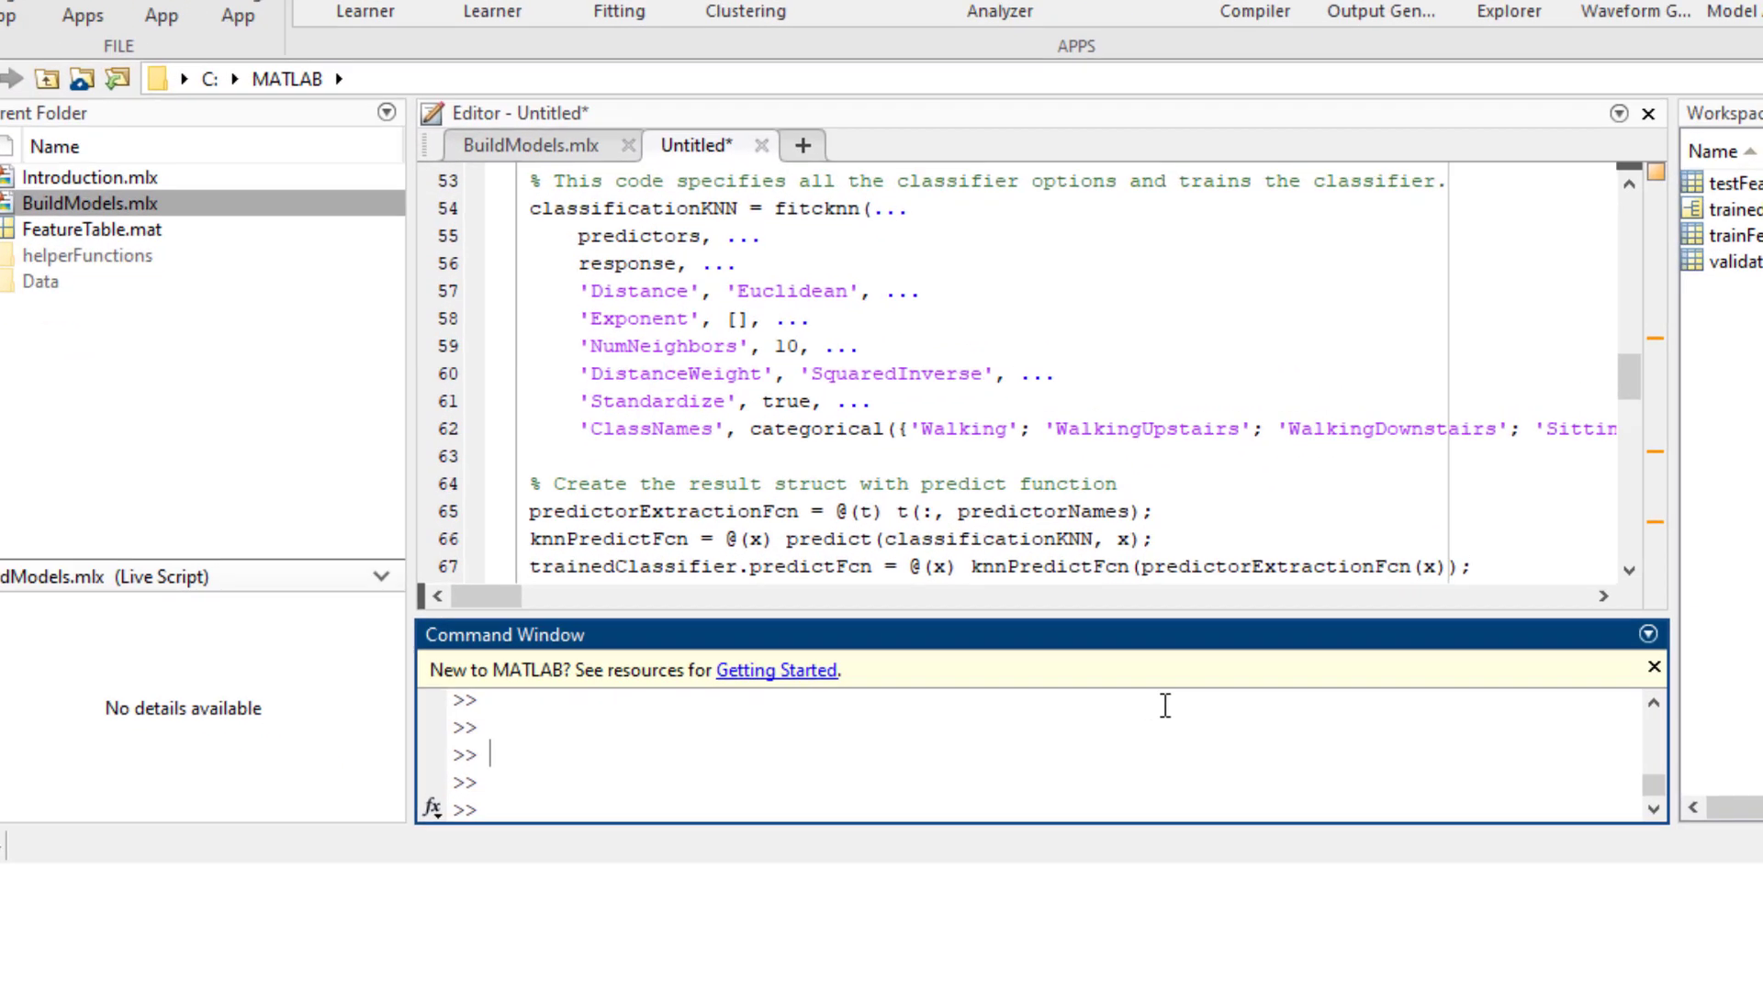
text(mdl = fitcauto()
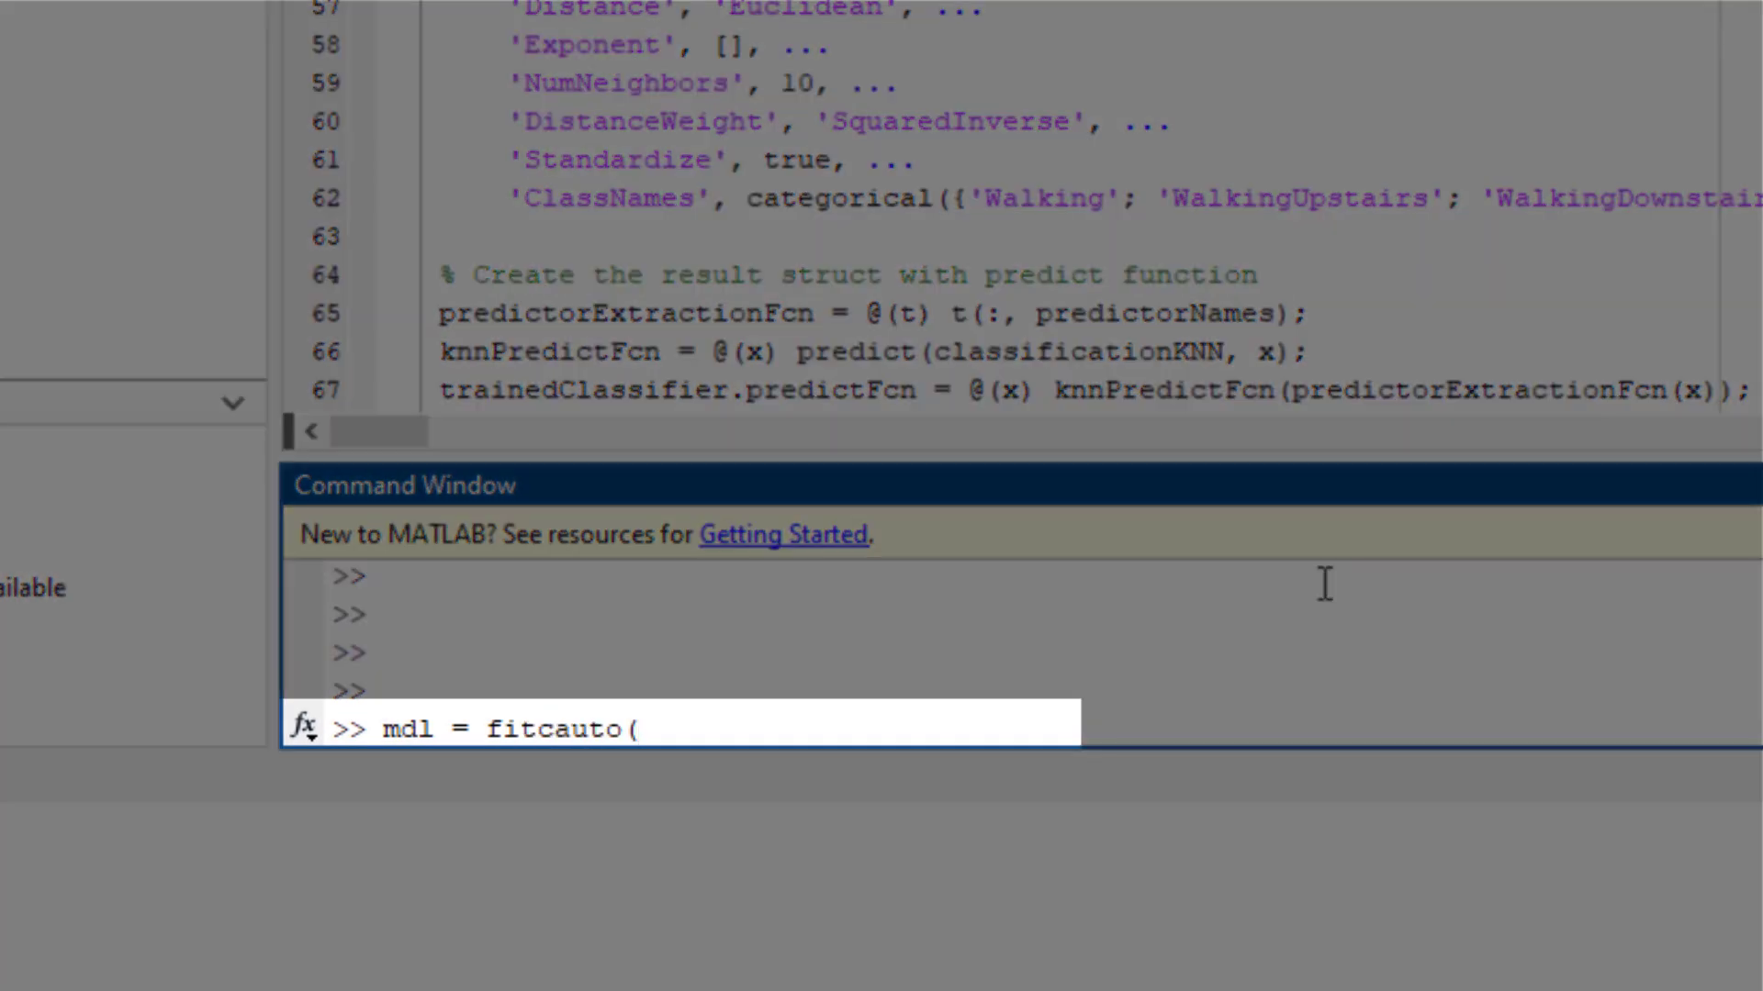
text(trainFeatures,'class');)
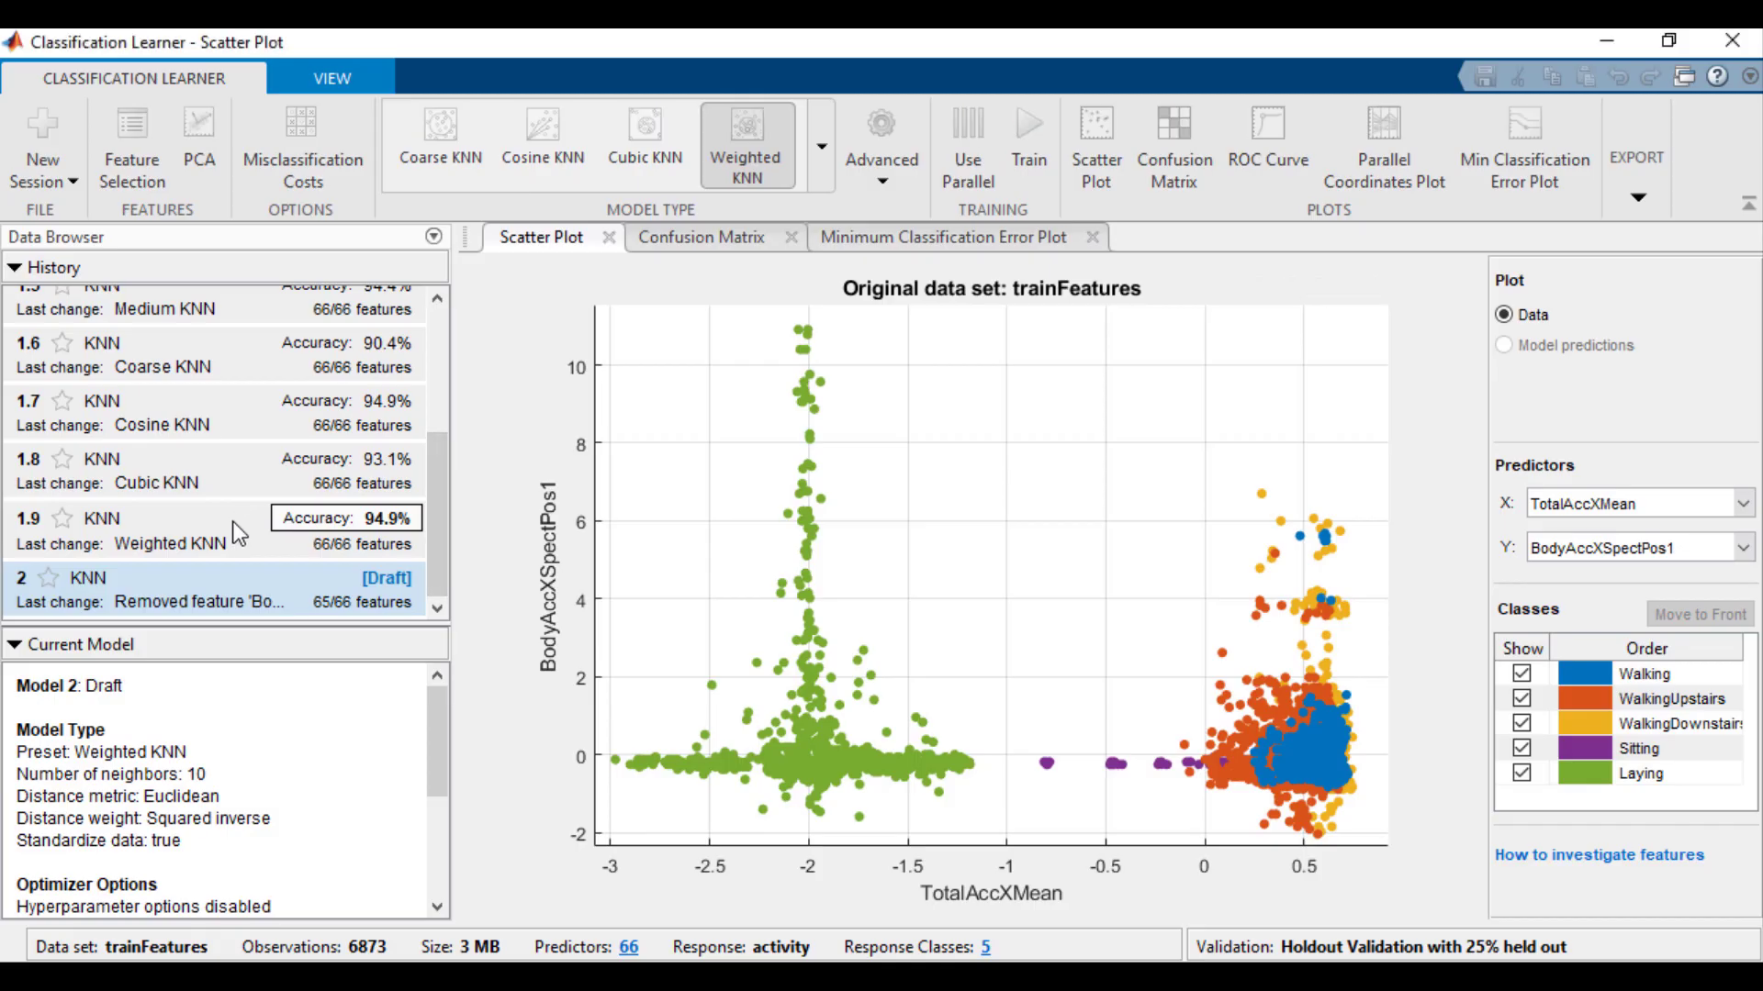
Export model 1.9 with its training data to the workspace as trainedModel.
click(233, 520)
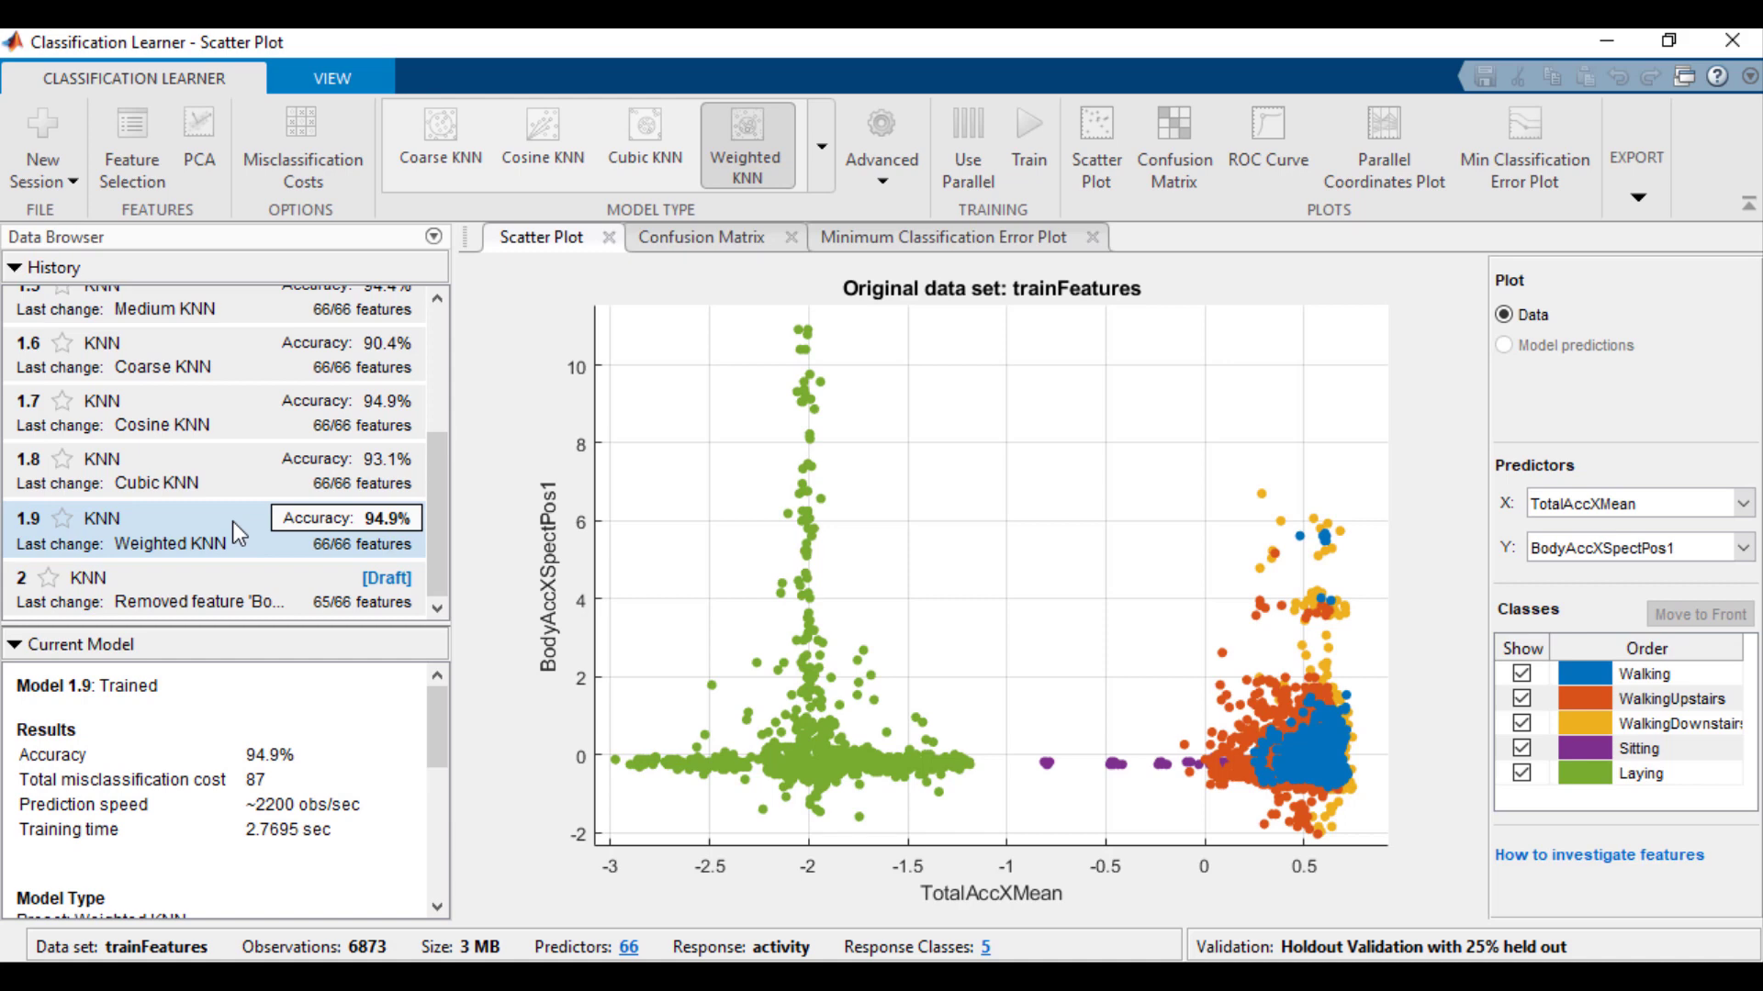
click(1639, 207)
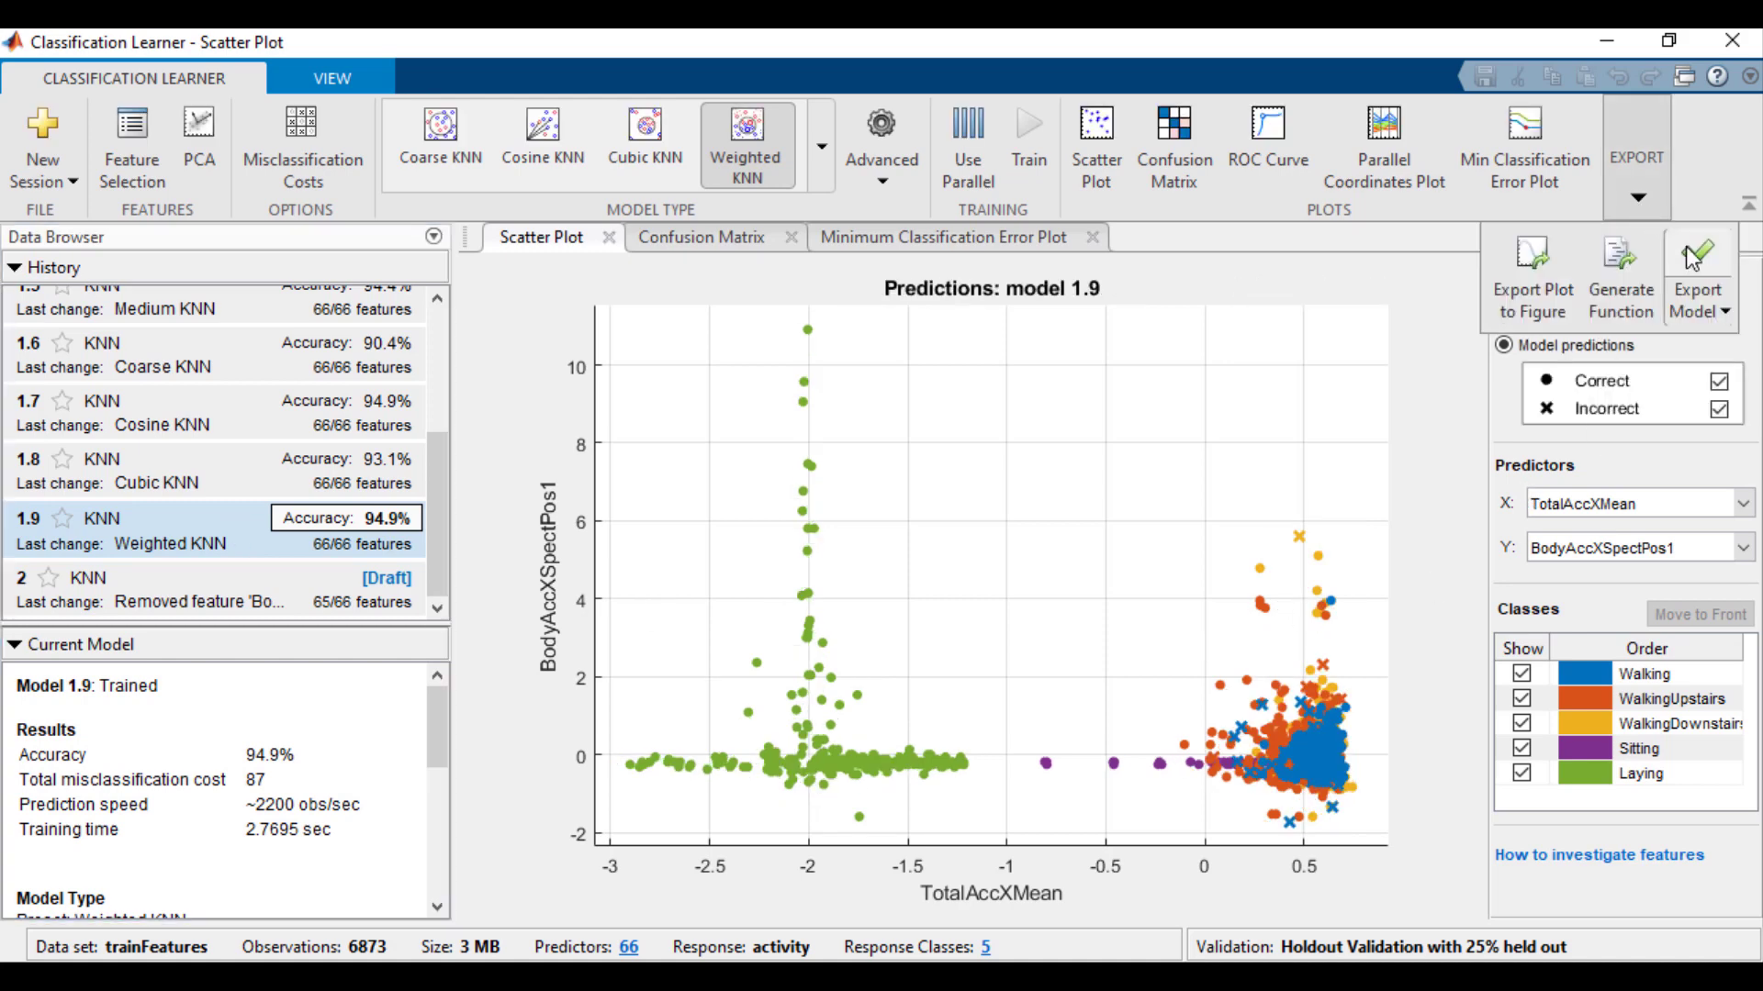
click(1698, 296)
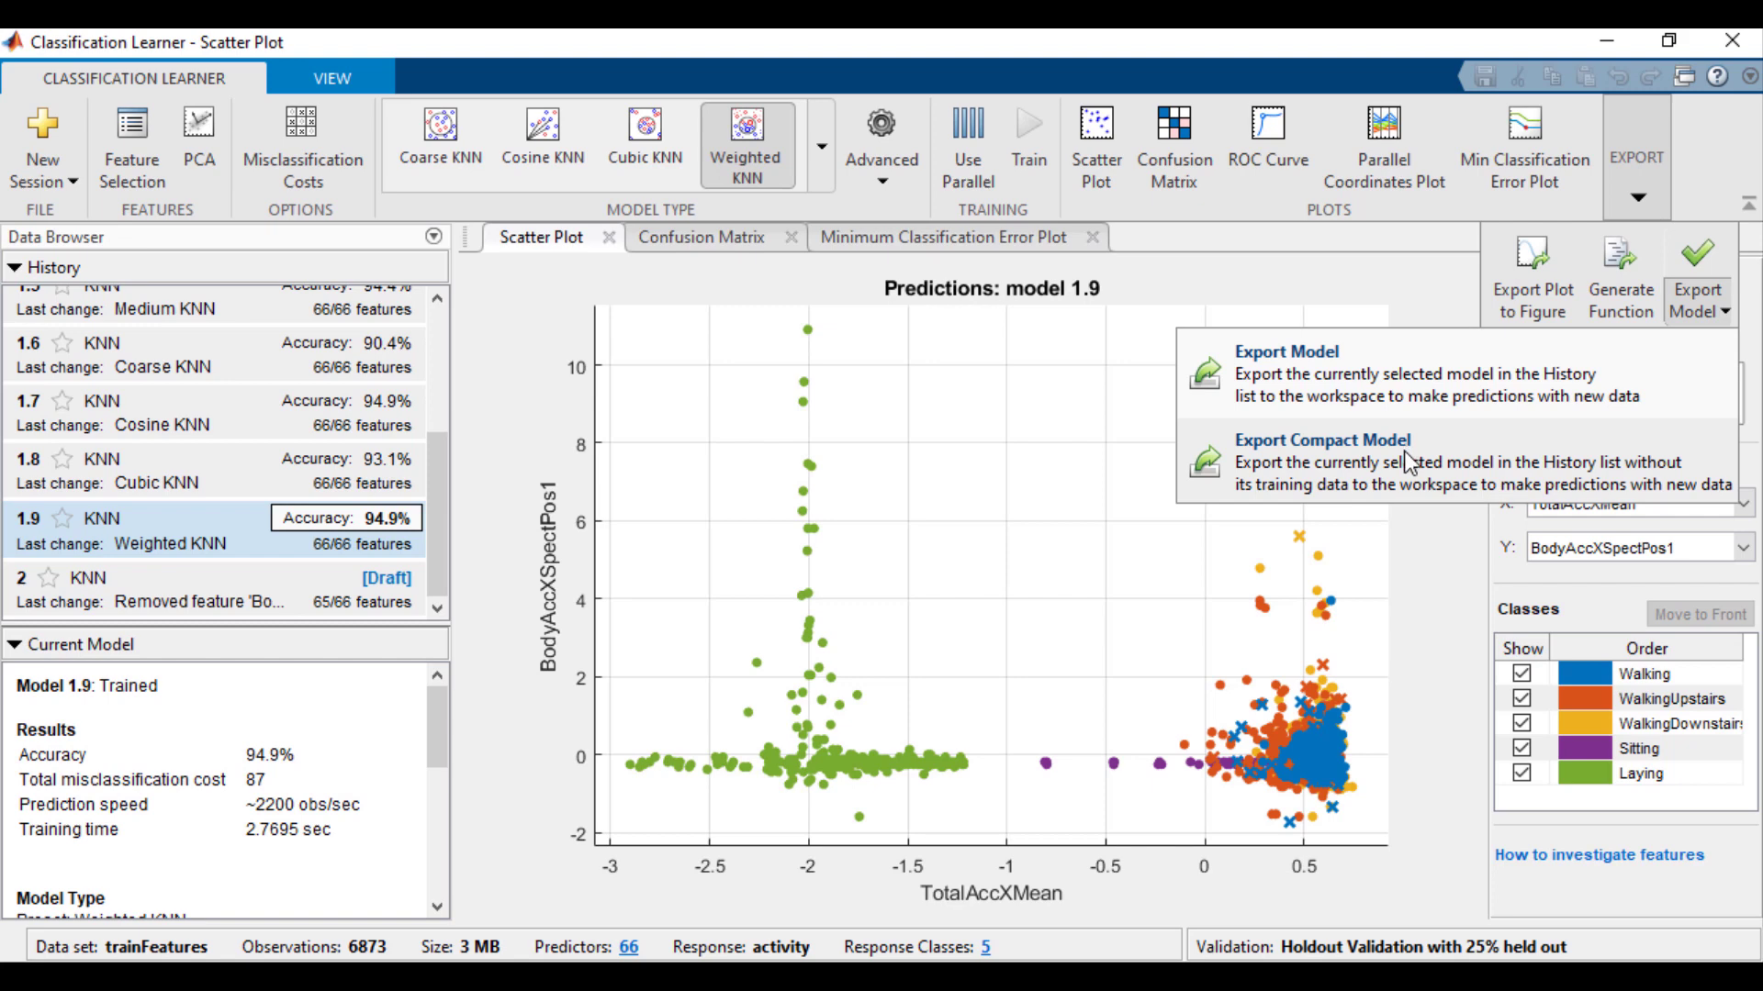
click(1411, 460)
click(867, 386)
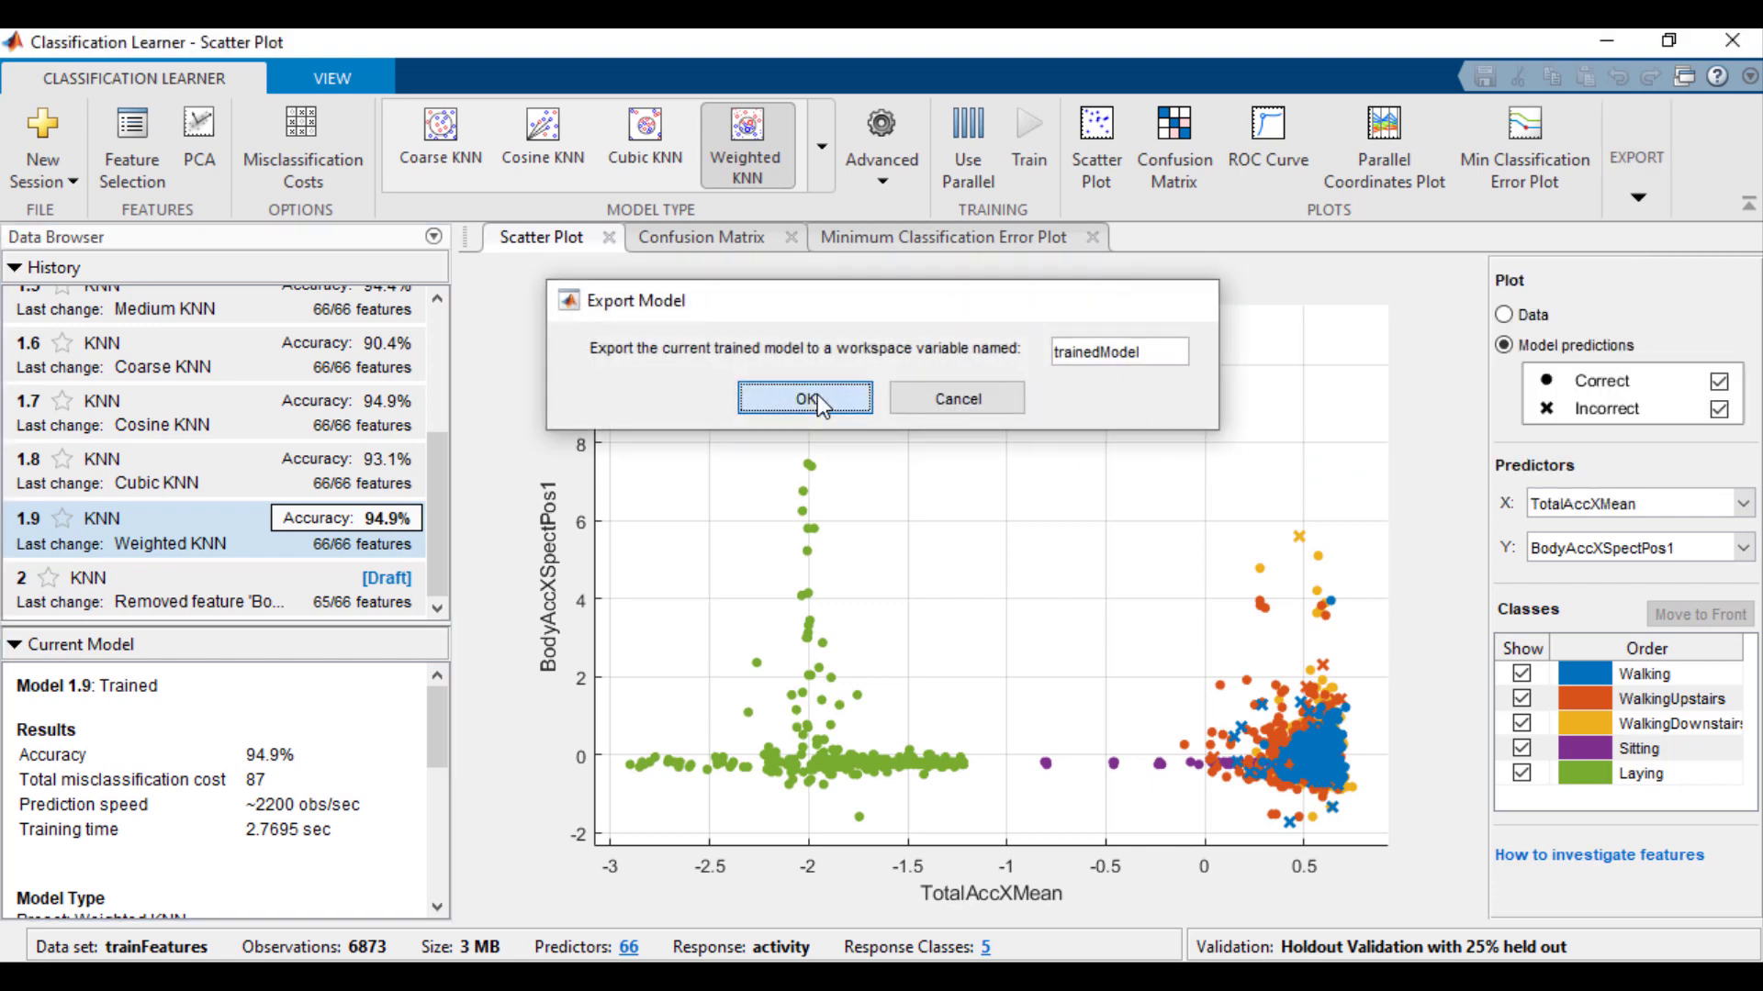
click(536, 863)
text(pred = trai)
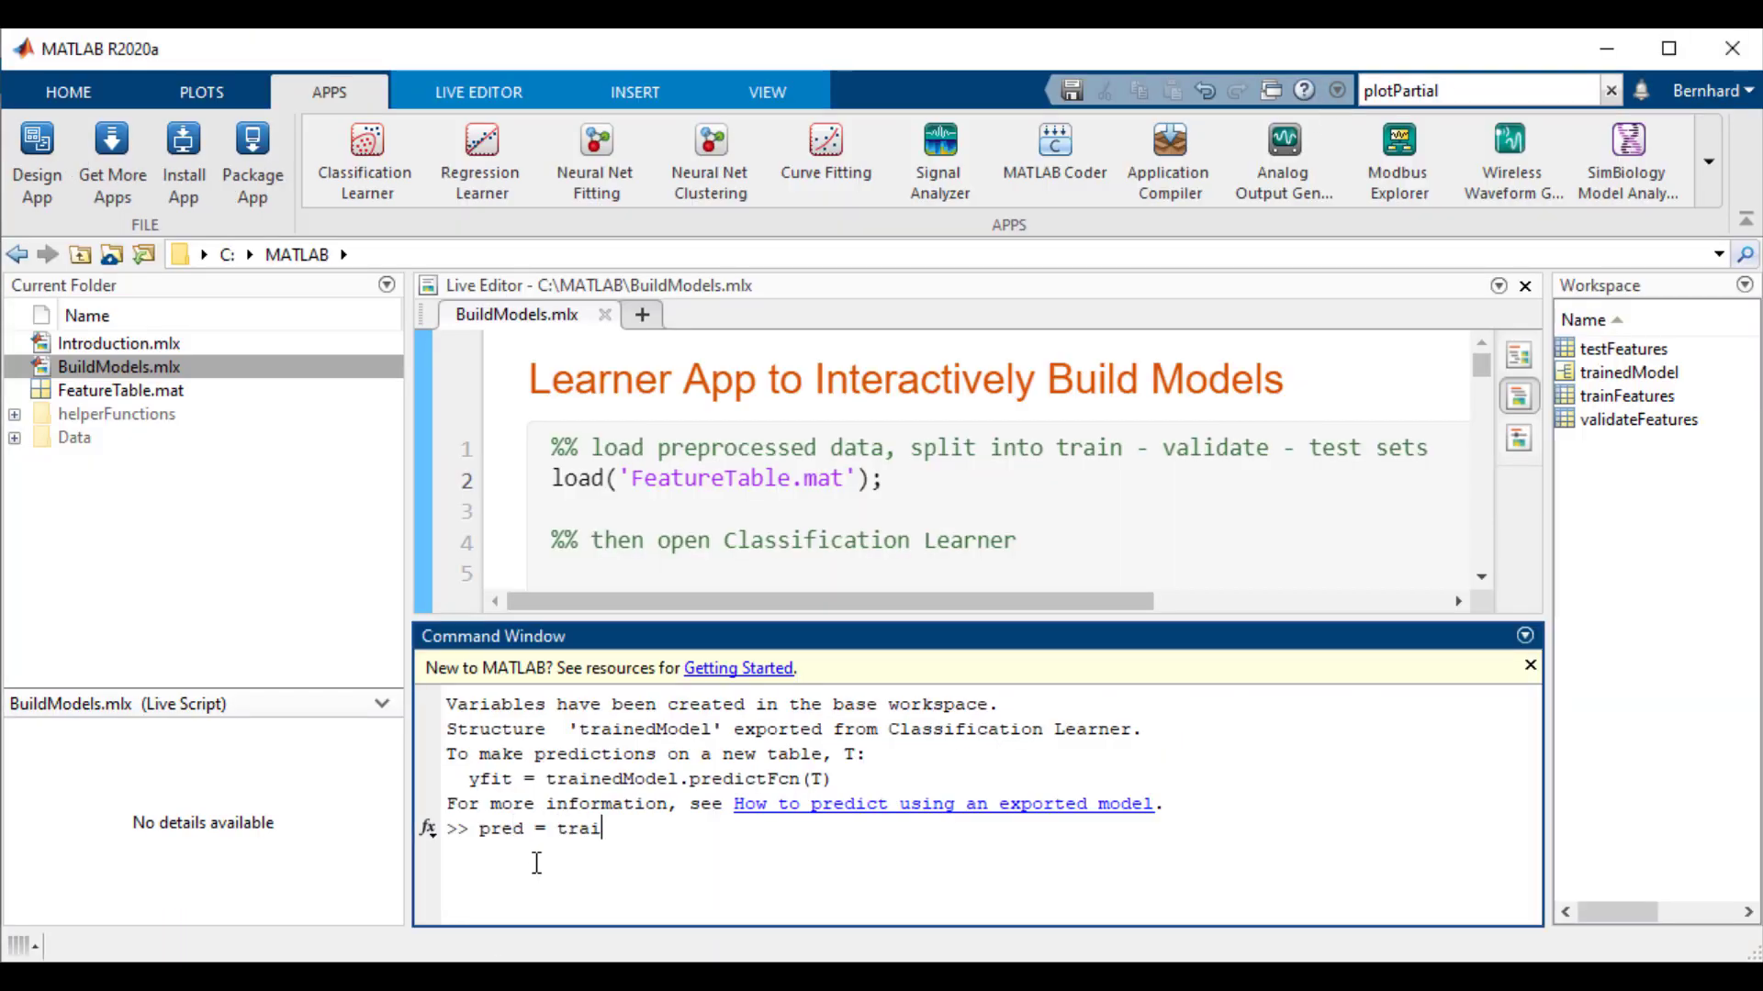
text(nedModel.predictFcn()
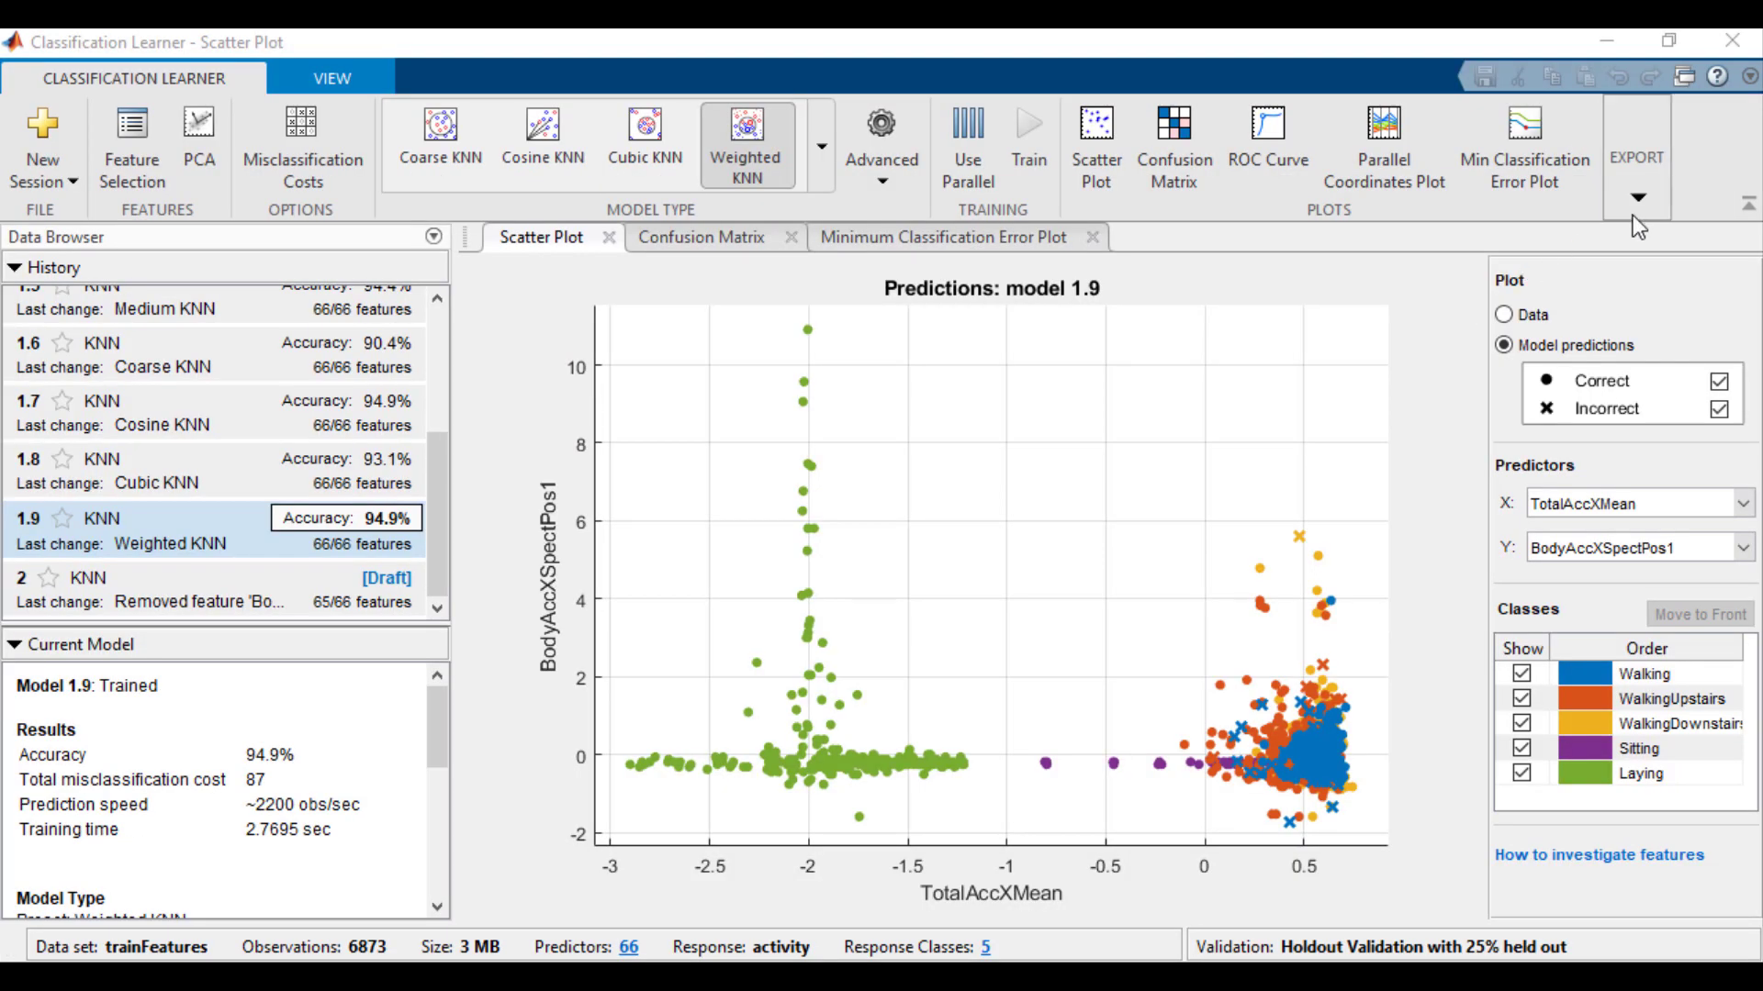
Generate a trainClassifier function recreating model 1.9 in a new code file.
click(1634, 212)
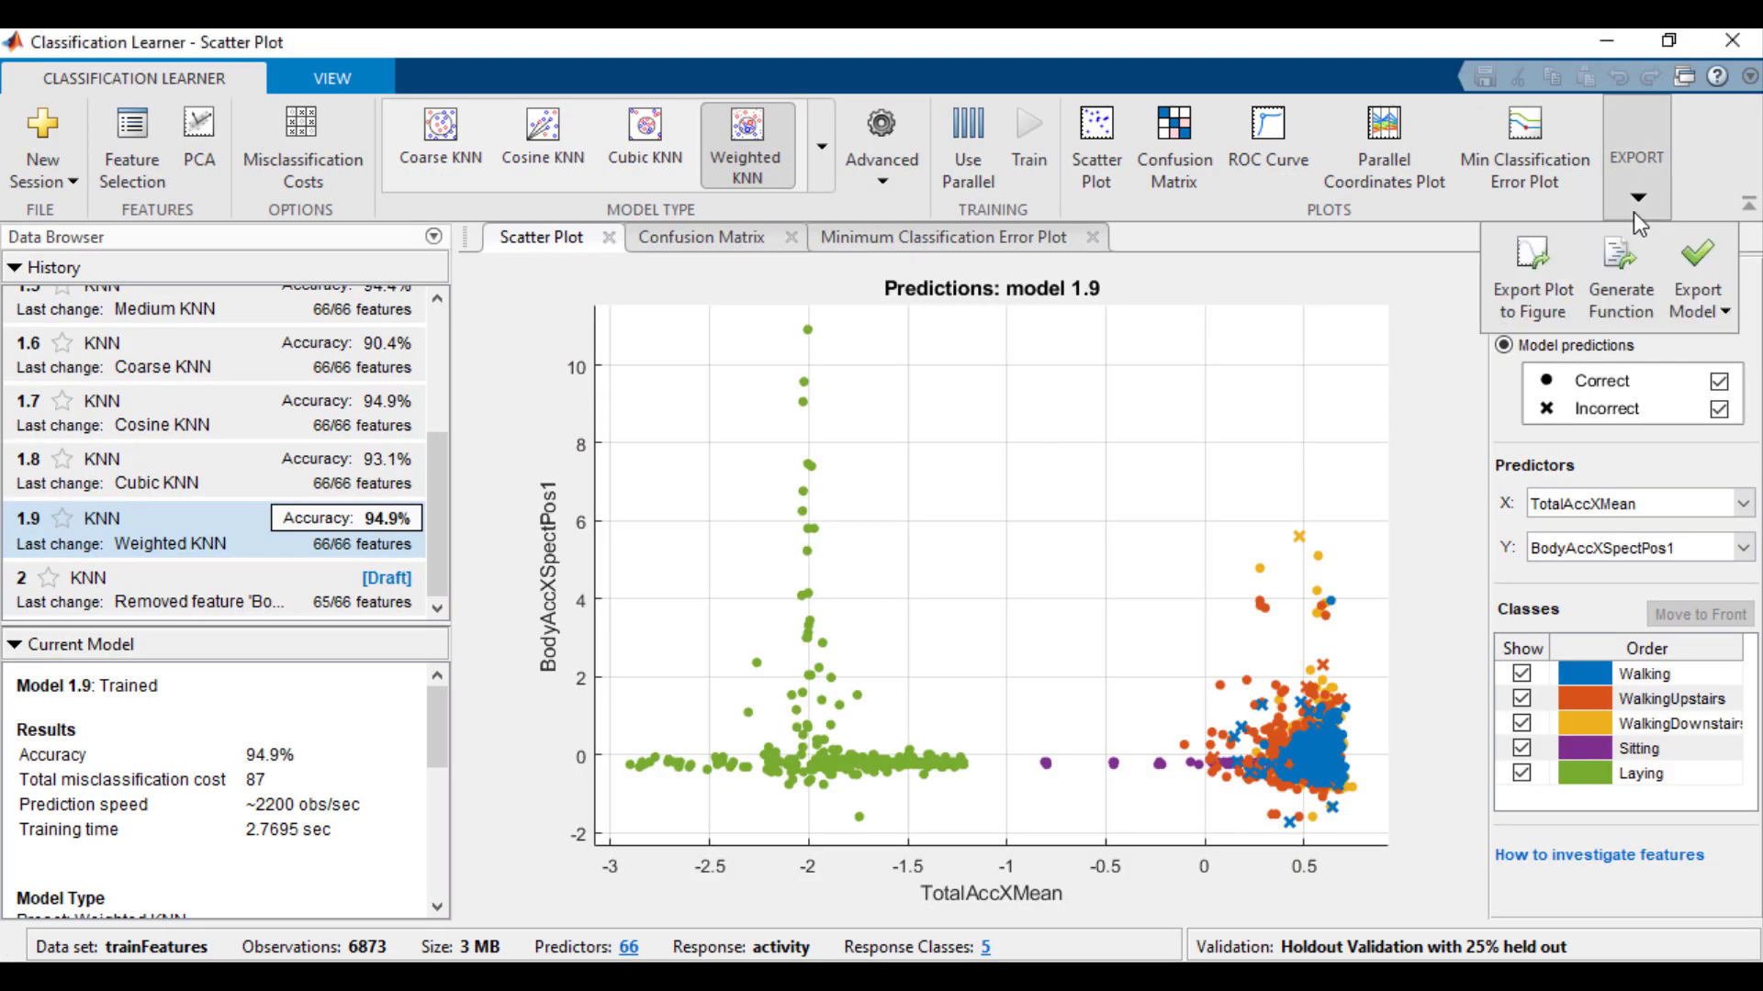
click(1616, 269)
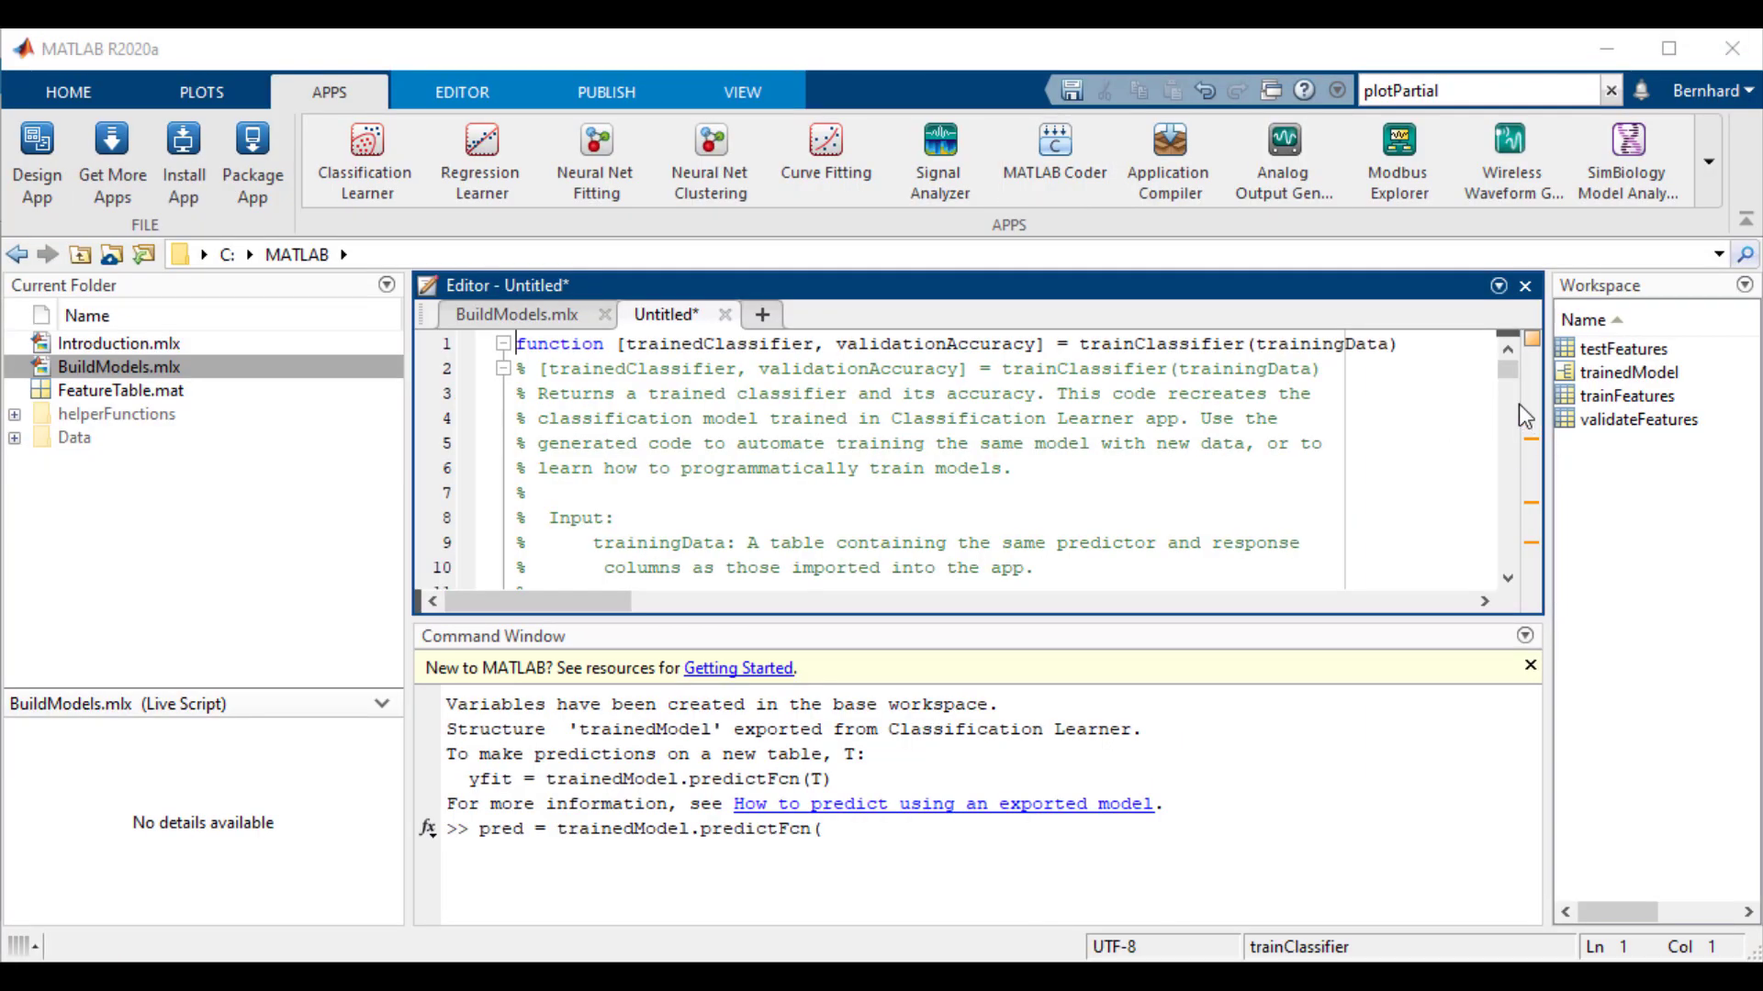
drag(1508, 373, 1503, 468)
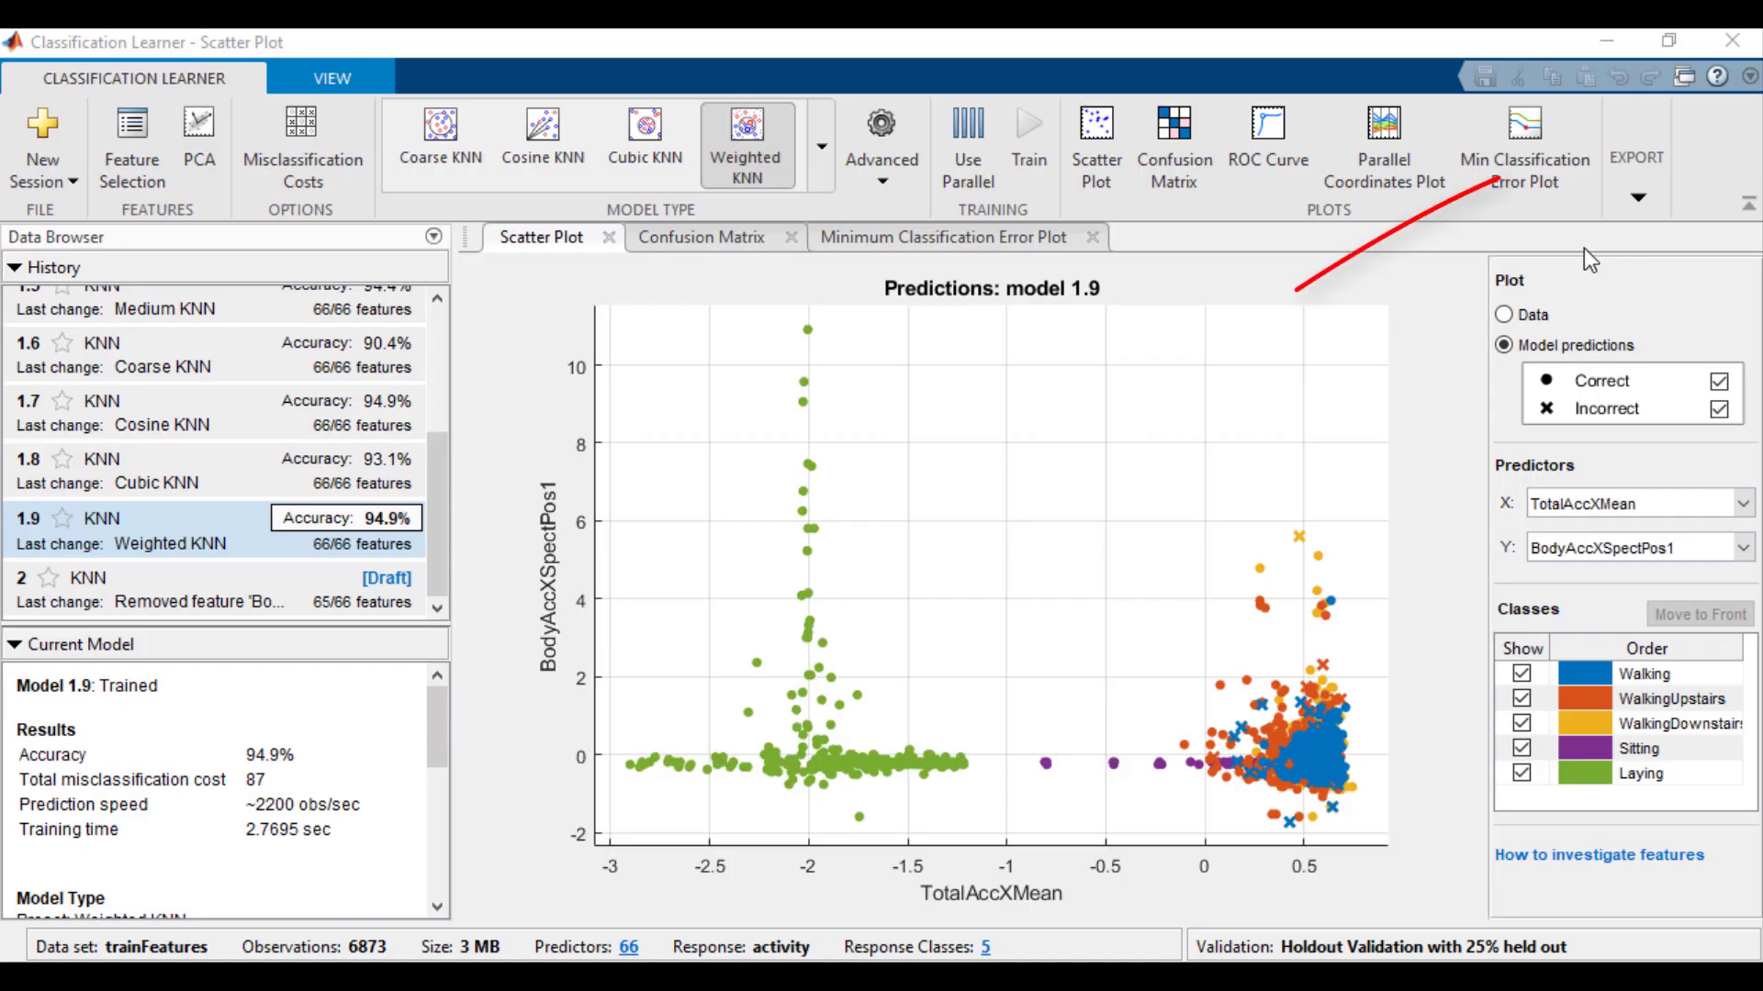
Show the Choose Classifier Options documentation page with its classifier comparison table.
click(1714, 77)
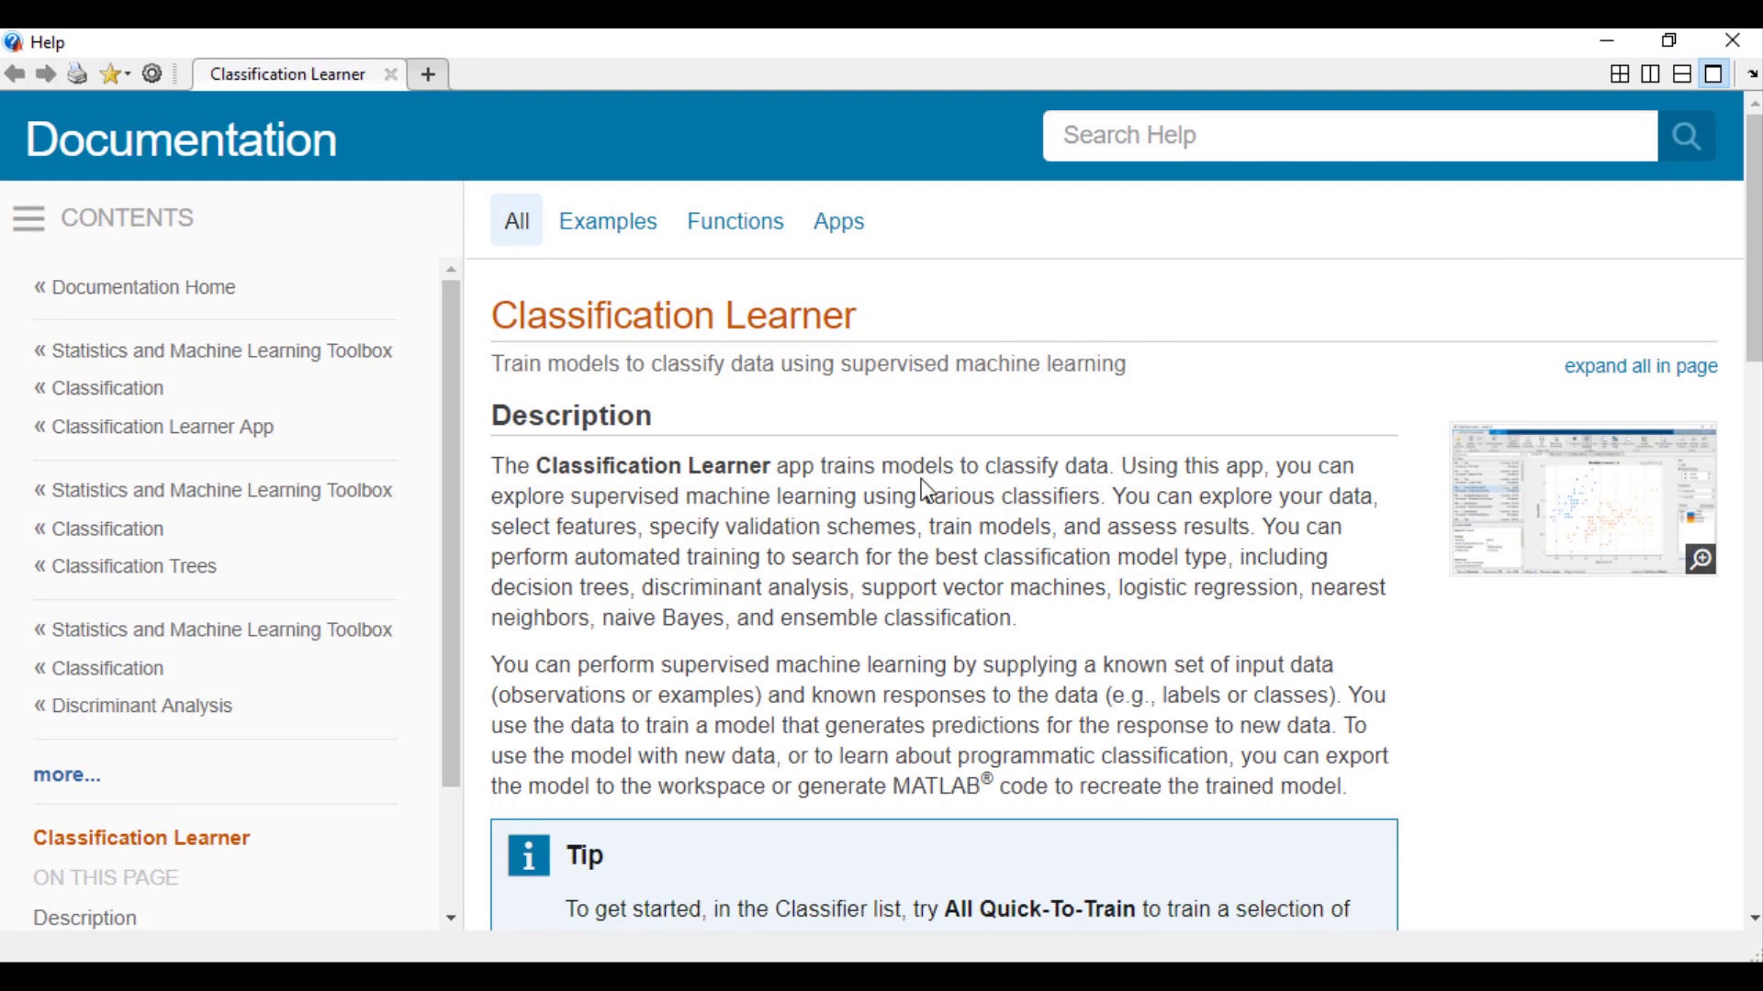
scroll(919, 478, down, 1)
scroll(1171, 455, down, 1)
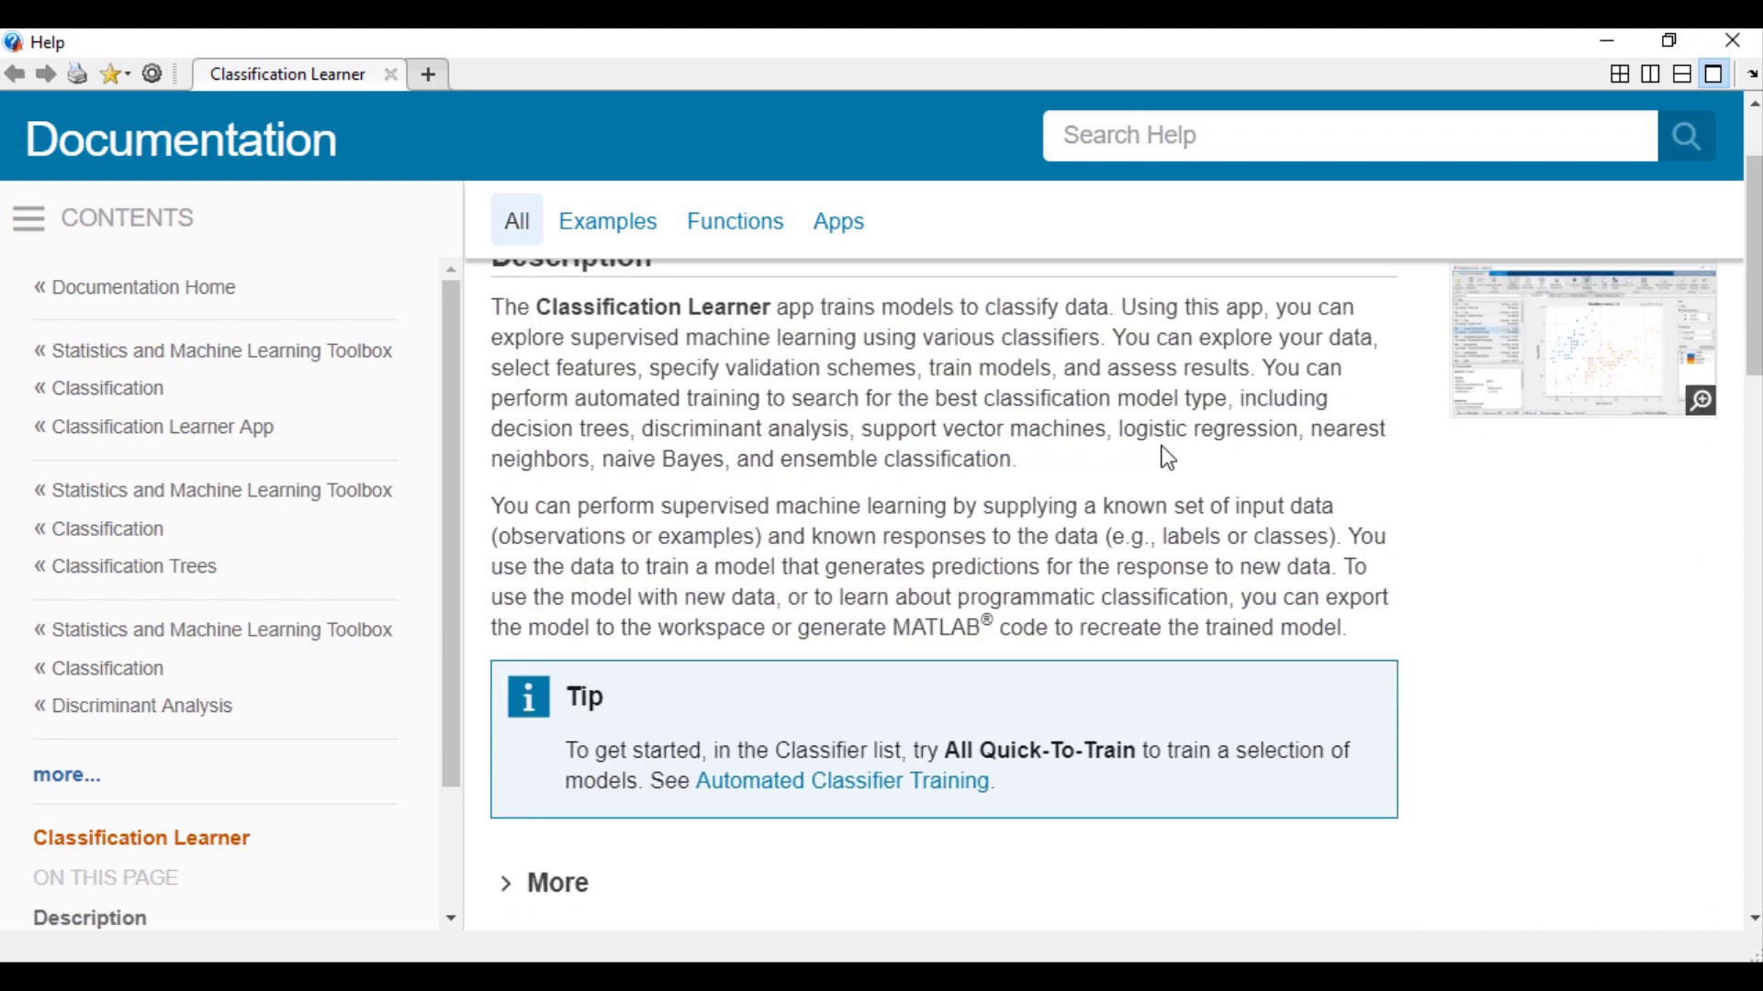
scroll(1410, 426, down, 1)
scroll(1356, 449, down, 1)
scroll(1346, 448, down, 3)
scroll(1171, 552, down, 1)
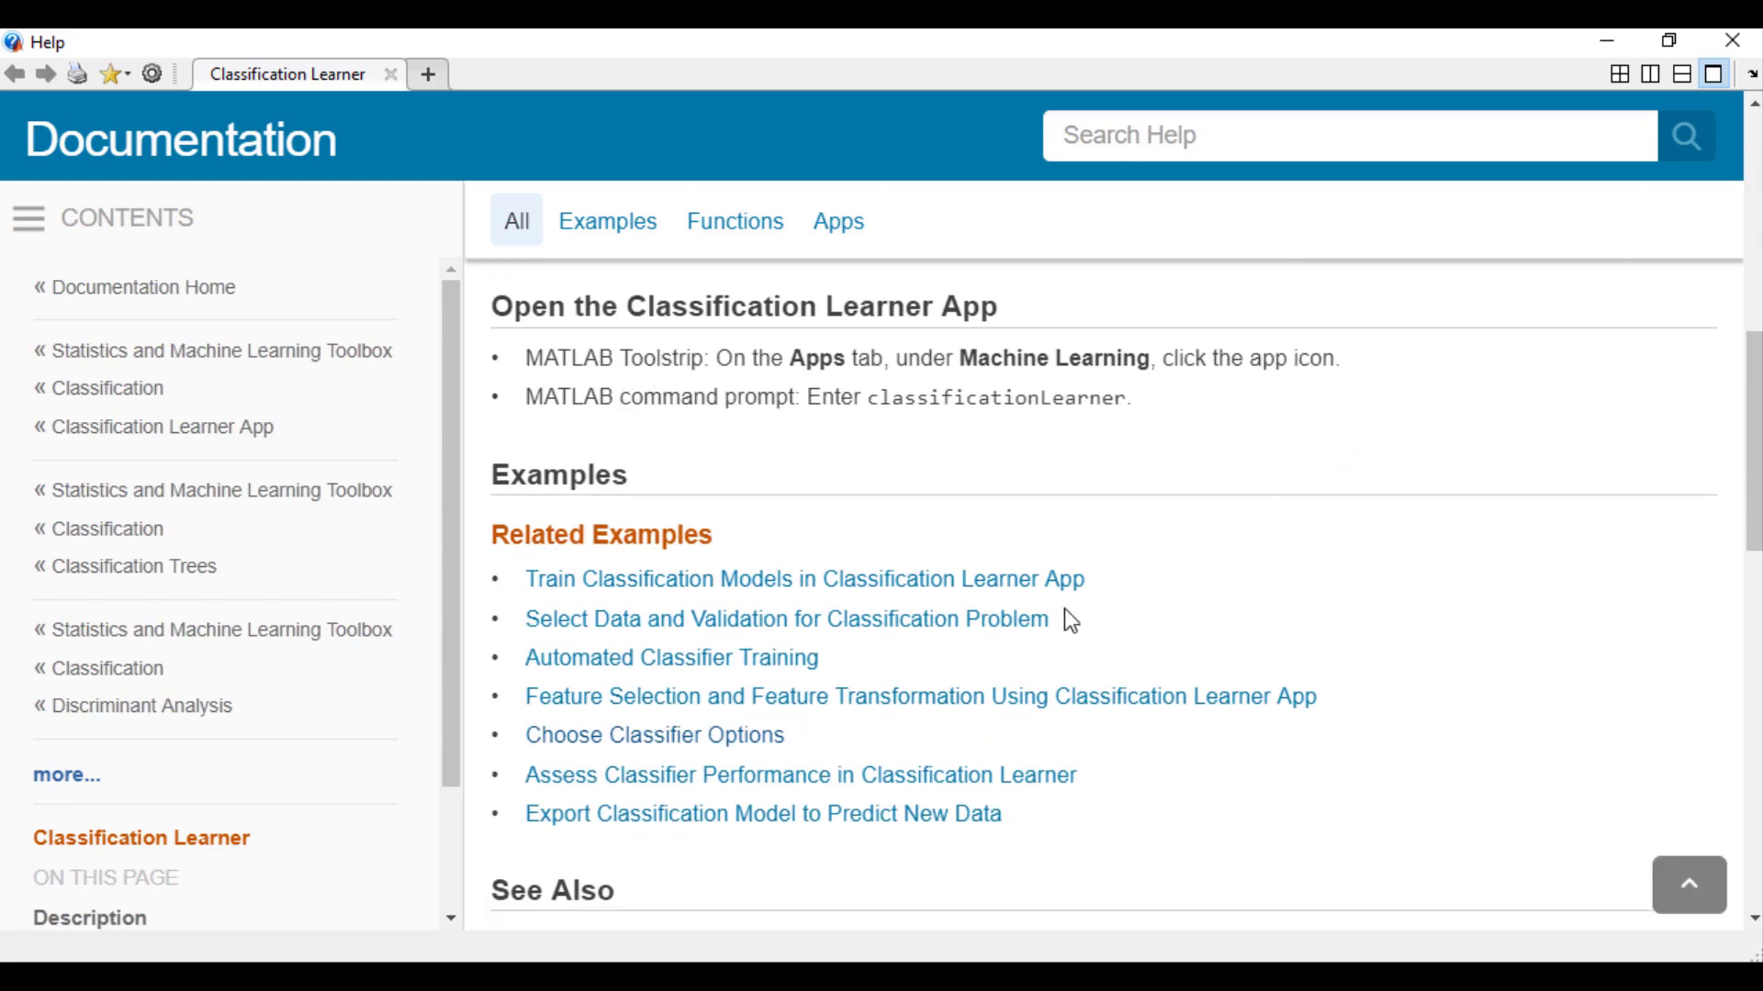
click(752, 743)
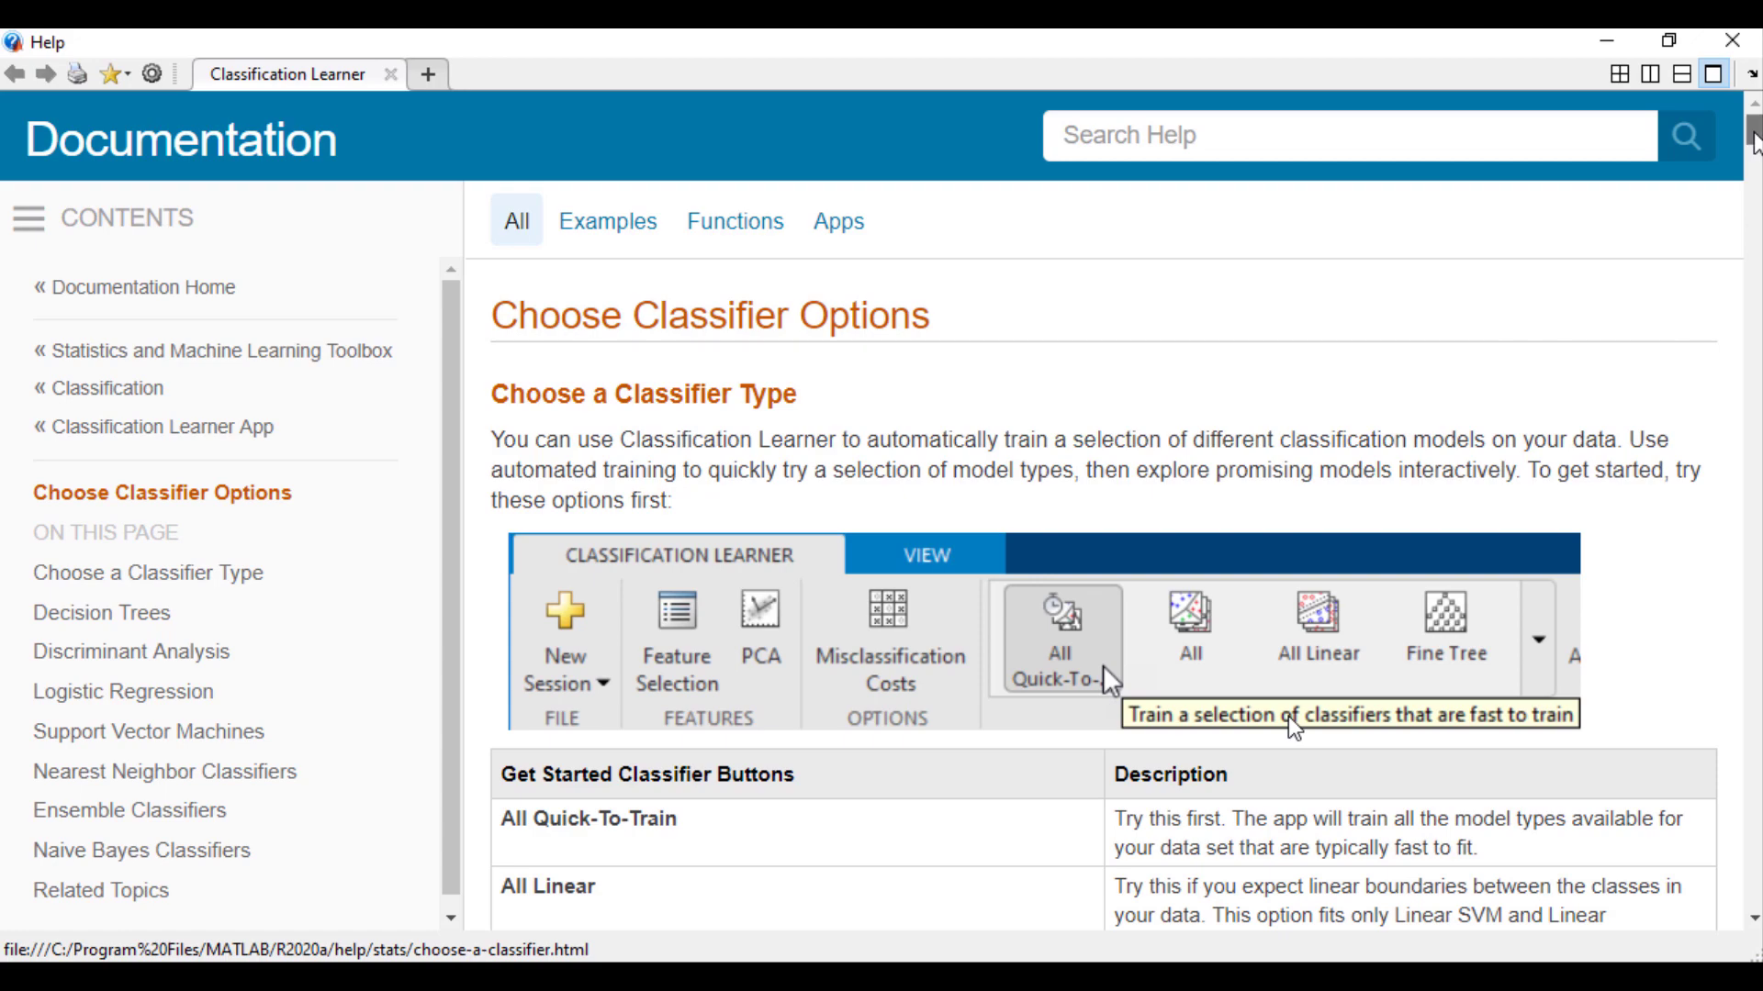
drag(1753, 131, 1749, 223)
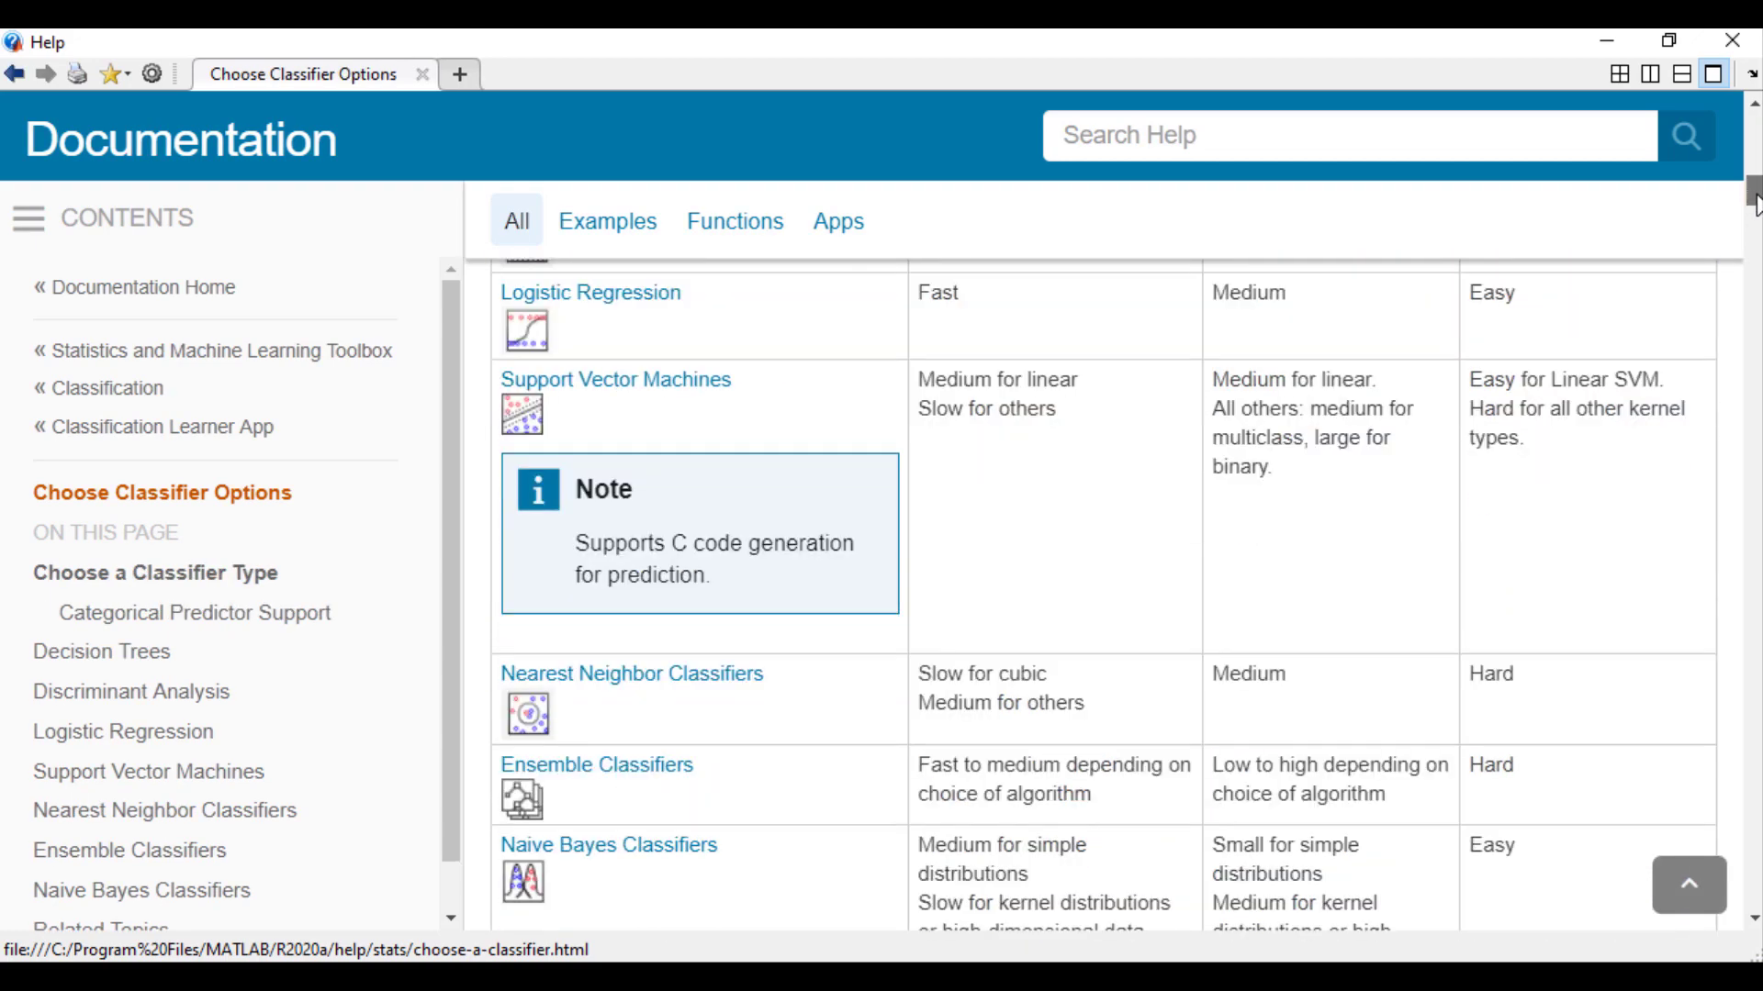